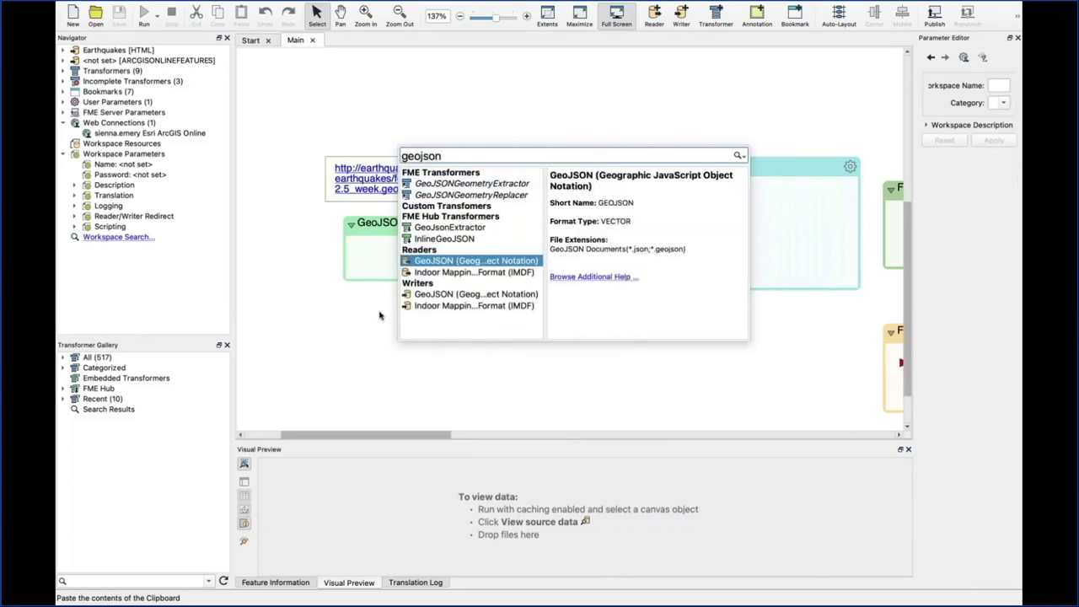
double_click(456, 262)
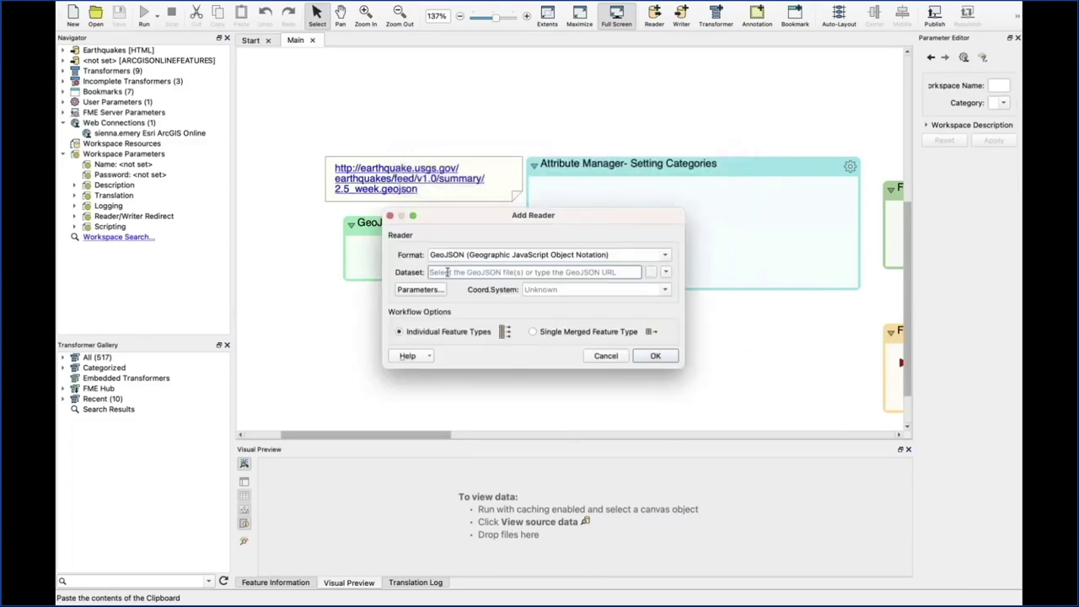
type("http://earthquake.usgs.gov/earthquakes/feed/v1.0/summary/2.5_week.geojson")
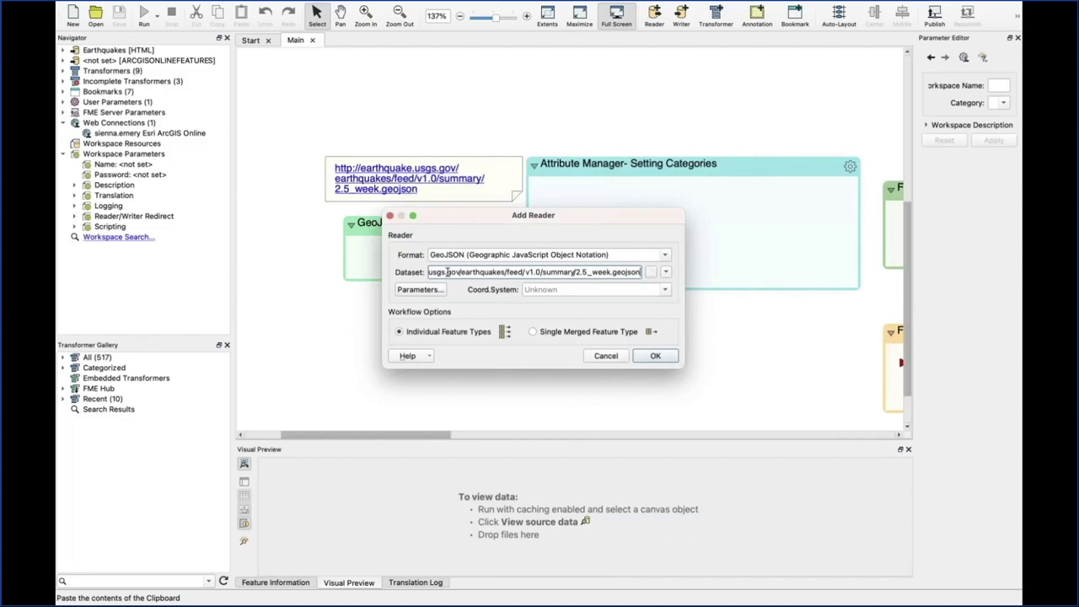
left_click(653, 356)
key("super+r")
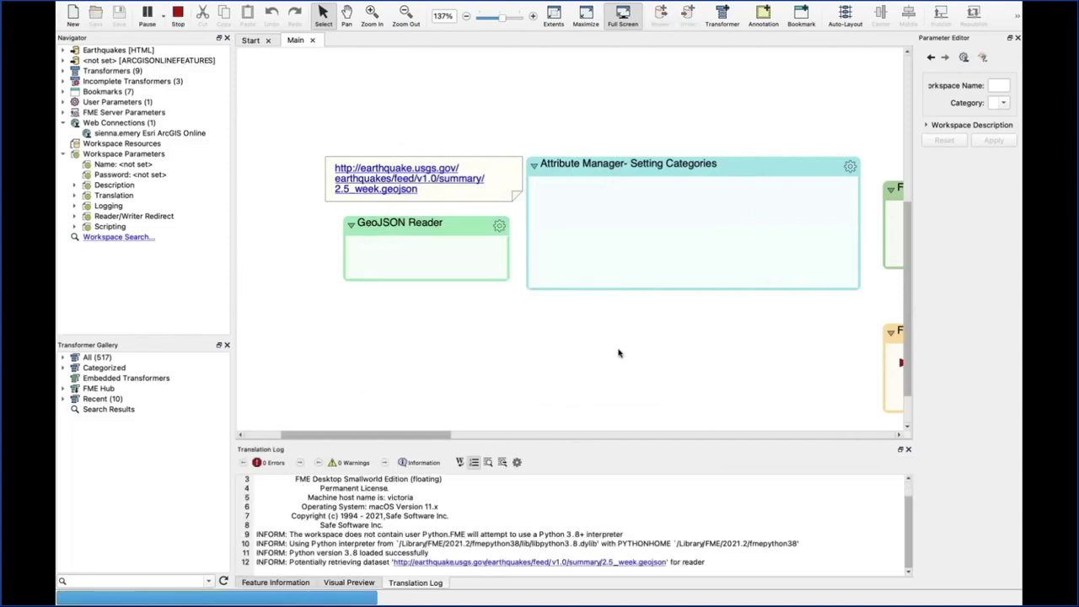
left_click_drag(351, 123, 455, 258)
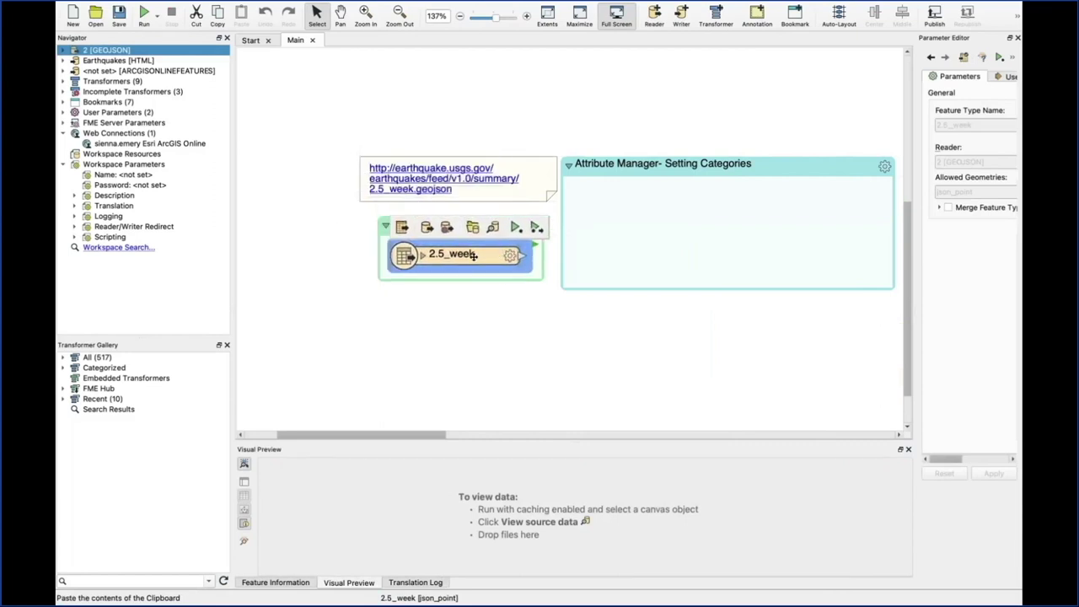
- Run the workspace up to the 2.5_week reader and preview the cached features
left_click(517, 229)
left_click(684, 340)
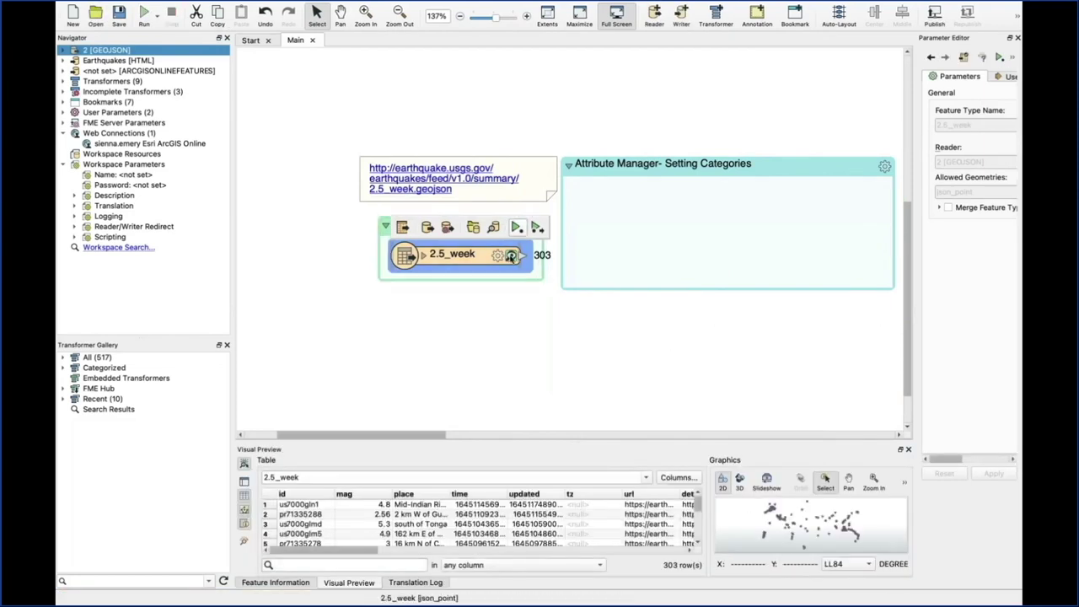
scroll(482, 529, "right", 10)
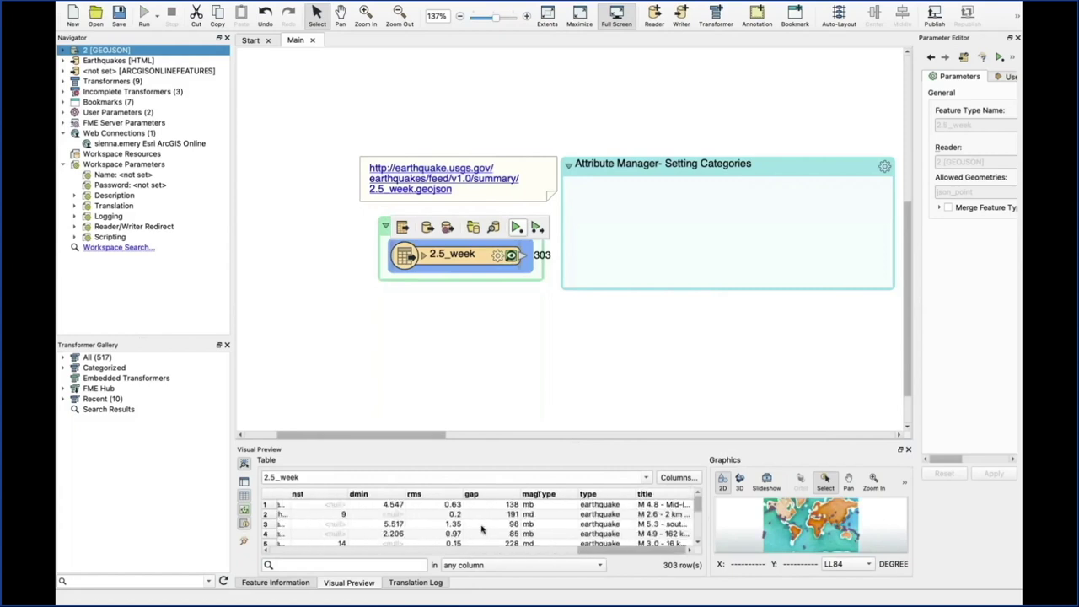
scroll(483, 528, "left", 10)
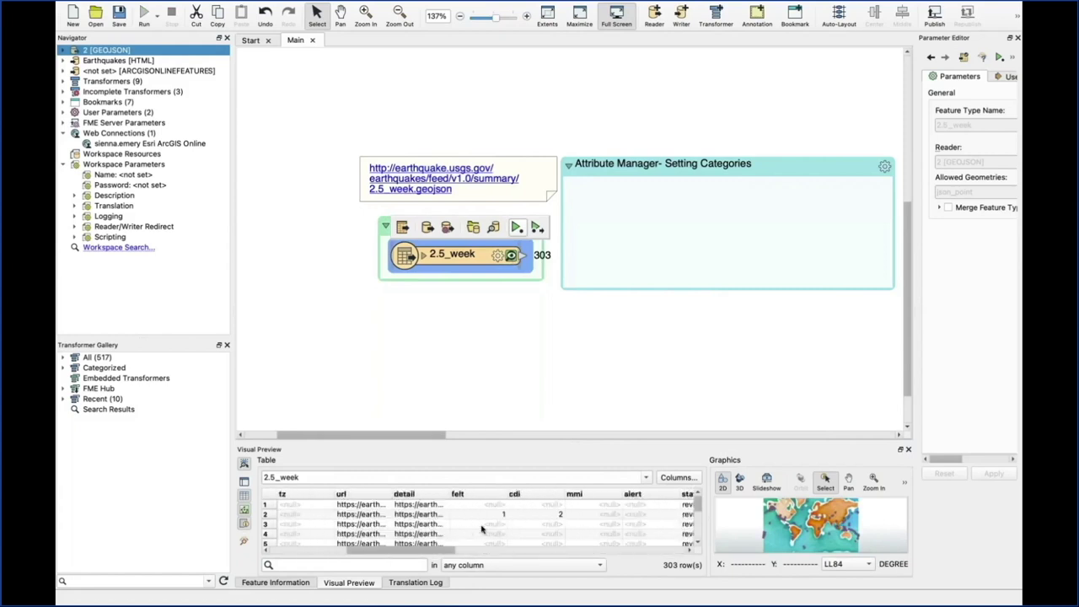
- Reopen the cached 2.5_week features and examine the earthquake attributes across all columns of the preview table
left_click(581, 342)
scroll(582, 349, "right", 5)
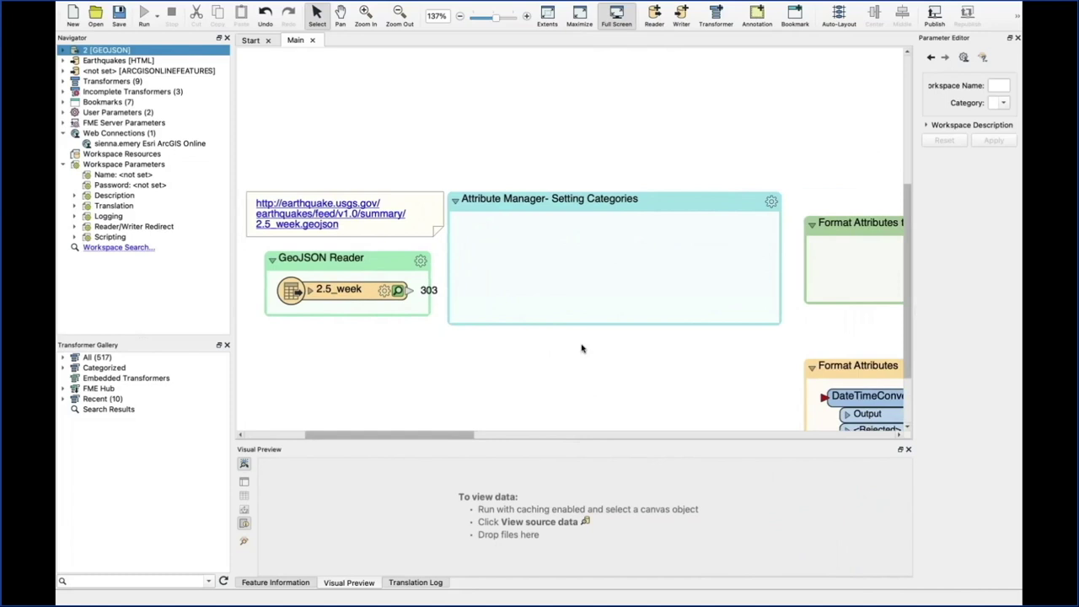
left_click(396, 295)
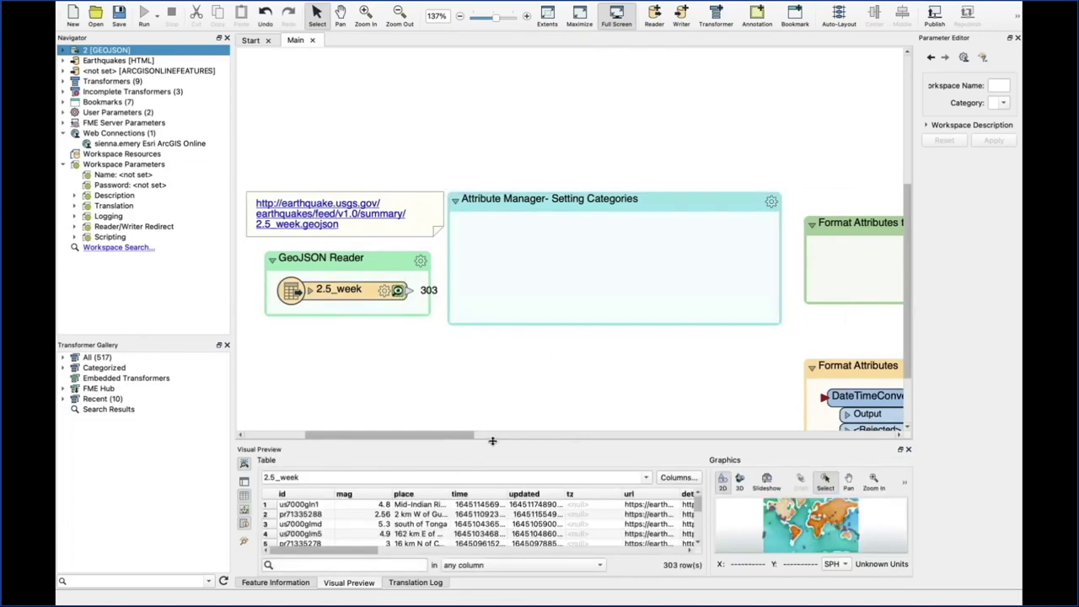
left_click_drag(522, 355, 522, 355)
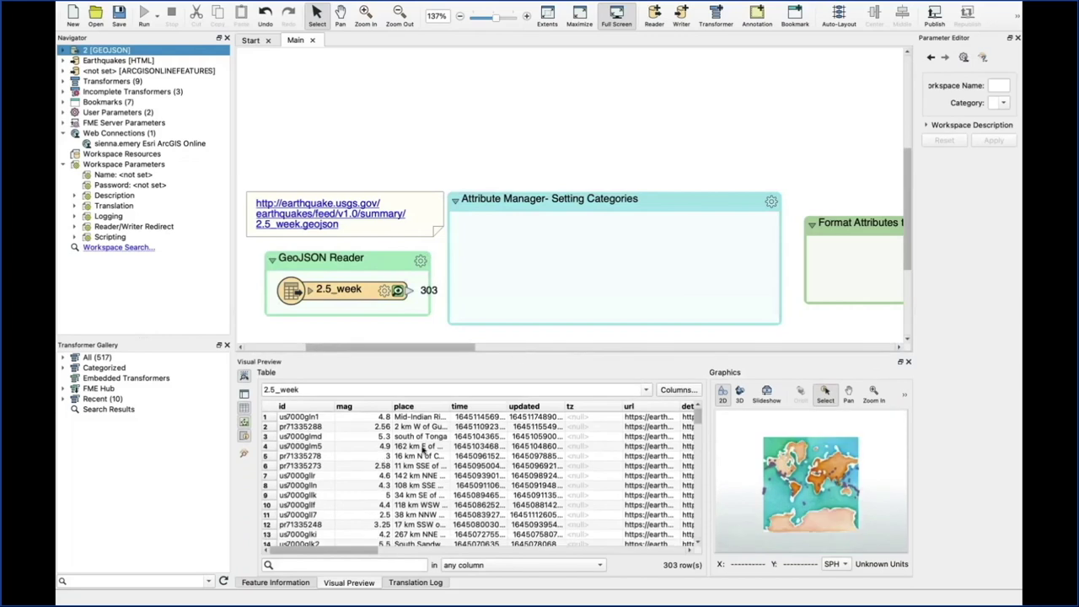
scroll(423, 451, "right", 10)
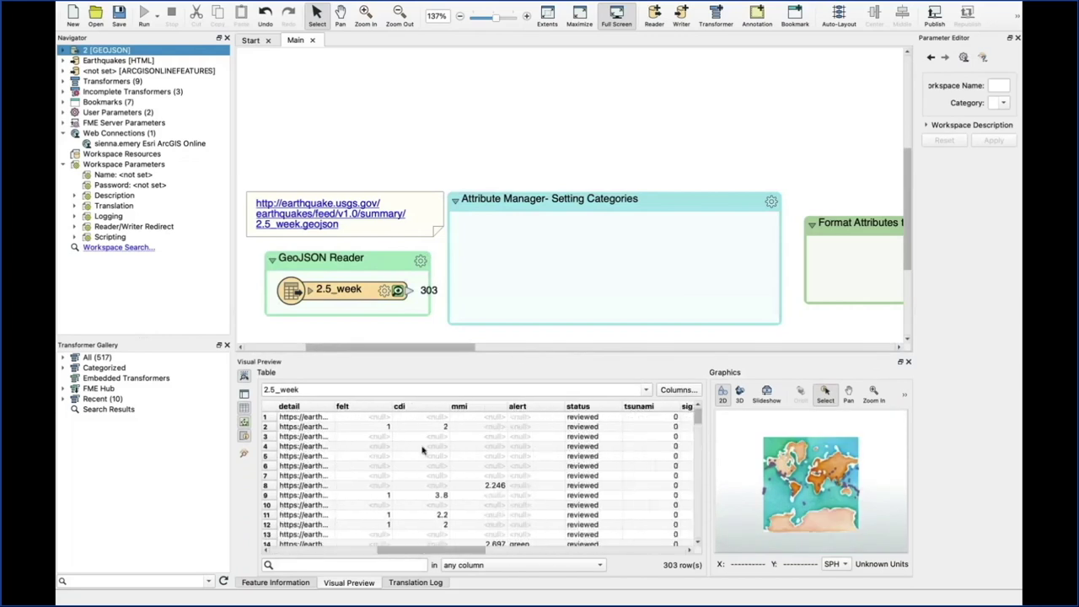
scroll(423, 450, "right", 3)
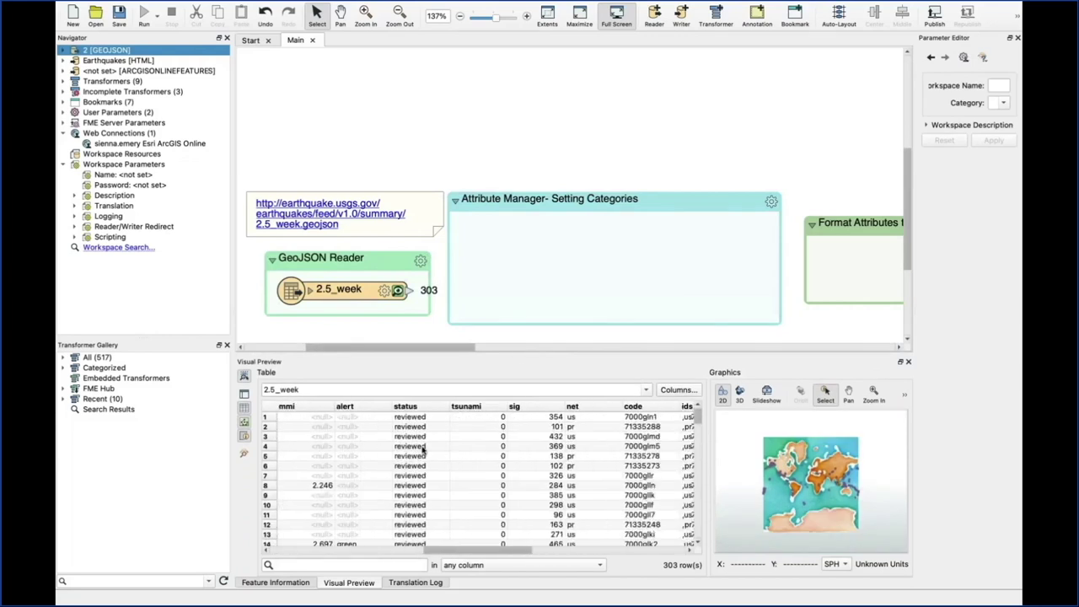
scroll(424, 450, "right", 10)
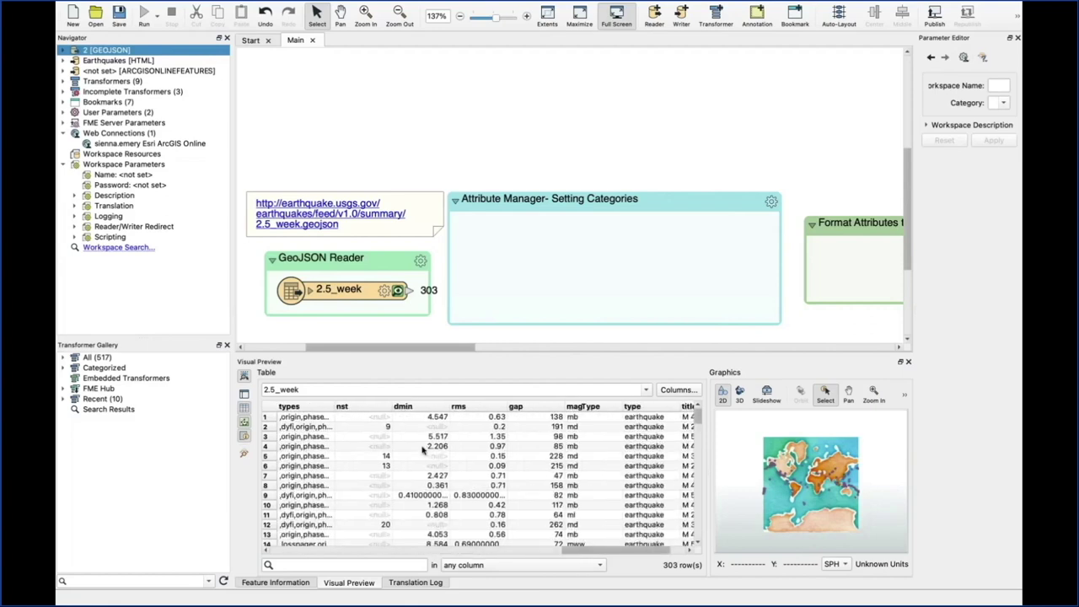
scroll(423, 450, "right", 2)
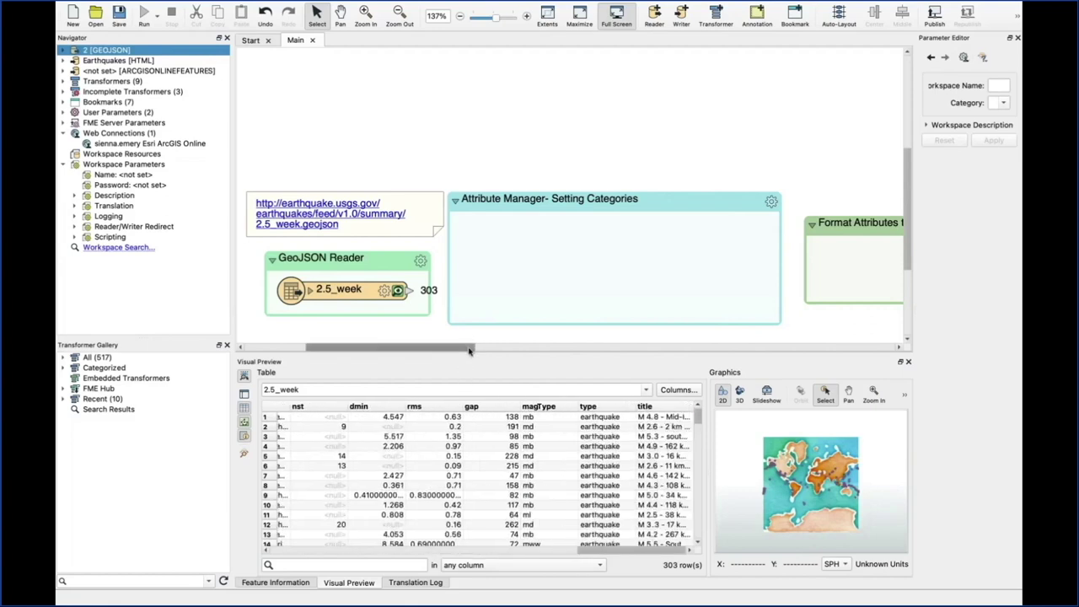
left_click_drag(468, 357, 468, 435)
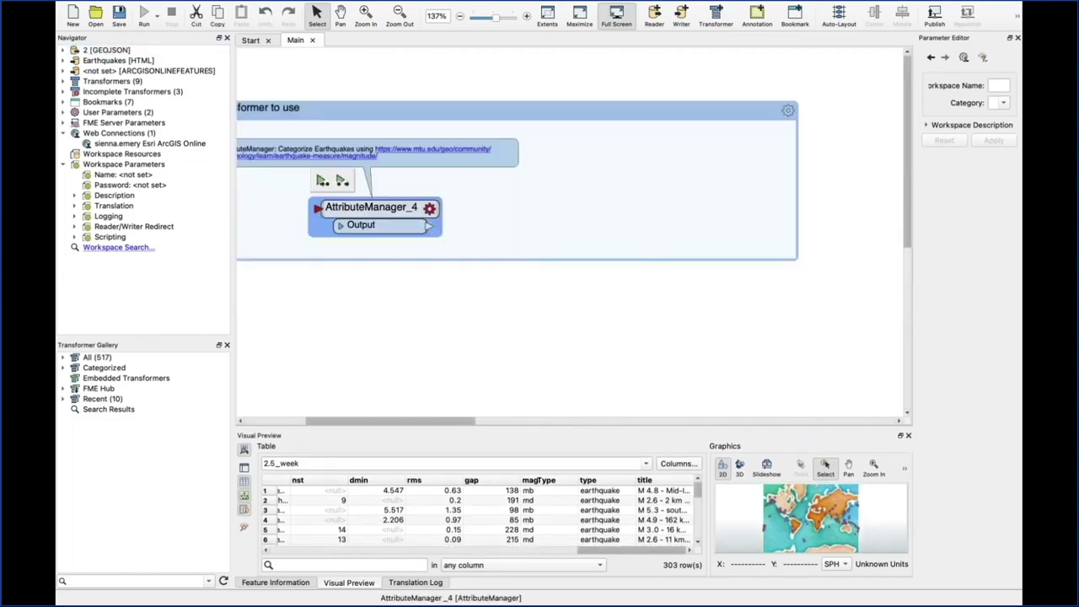
- Paste a copy of AttributeManager_4 into the Attribute Manager- Setting Categories bookmark and connect the 2.5_week reader to it
right_click(374, 210)
left_click(393, 241)
left_click(550, 297)
scroll(549, 298, "down", 1)
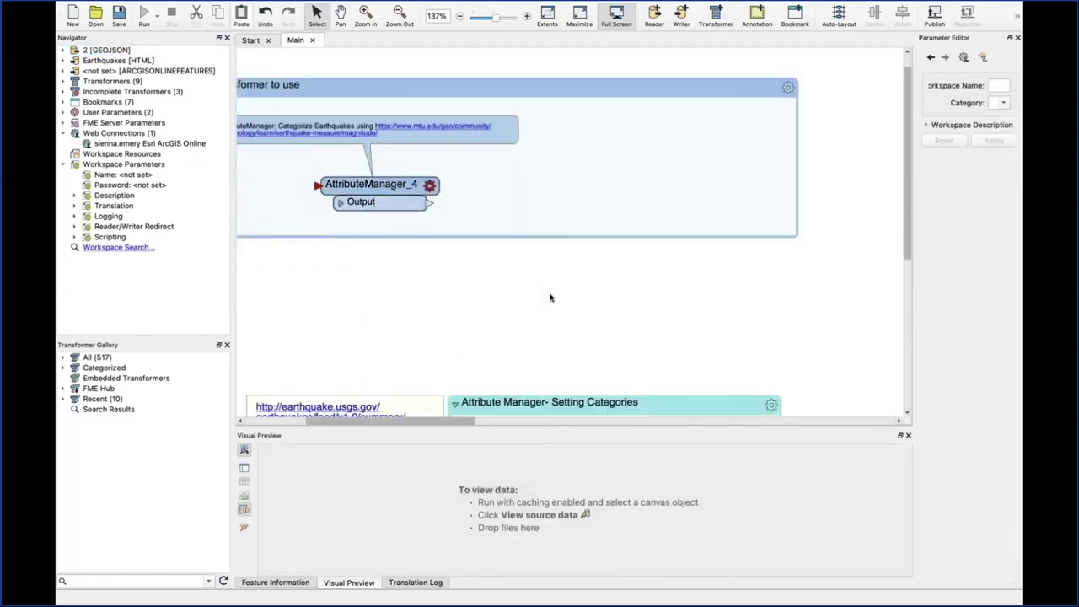
scroll(550, 297, "down", 5)
right_click(539, 287)
left_click(554, 293)
mouse_move(544, 318)
left_mouse_down()
mouse_move(561, 320)
mouse_move(602, 194)
mouse_move(627, 202)
left_mouse_up()
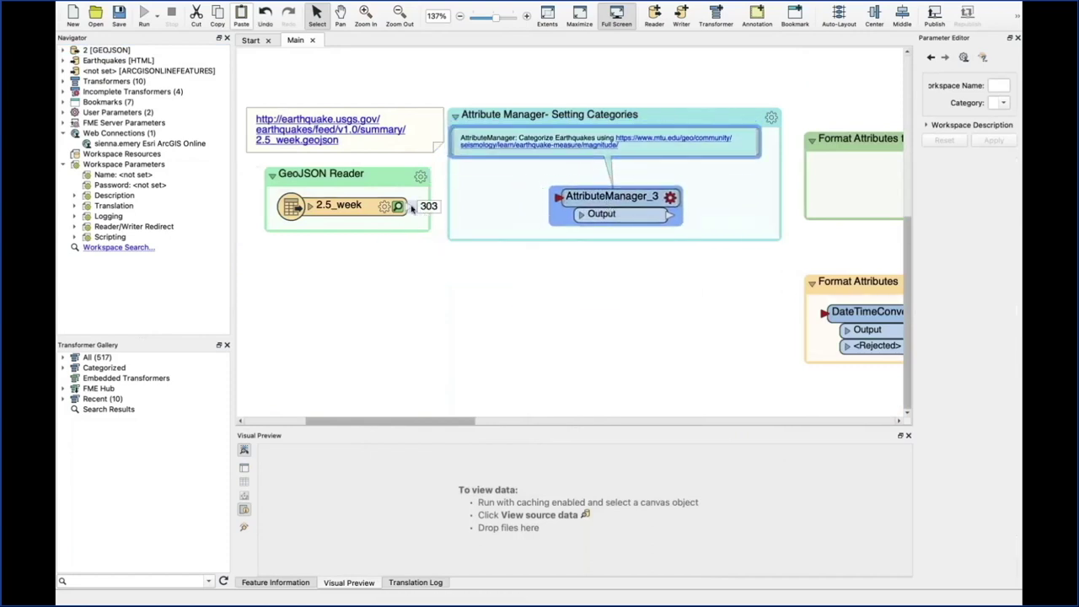
left_click_drag(409, 207, 558, 197)
- Examine the attribute actions of AttributeManager_3 and the magnitude conditions that define its Category attribute
scroll(544, 276, "right", 5)
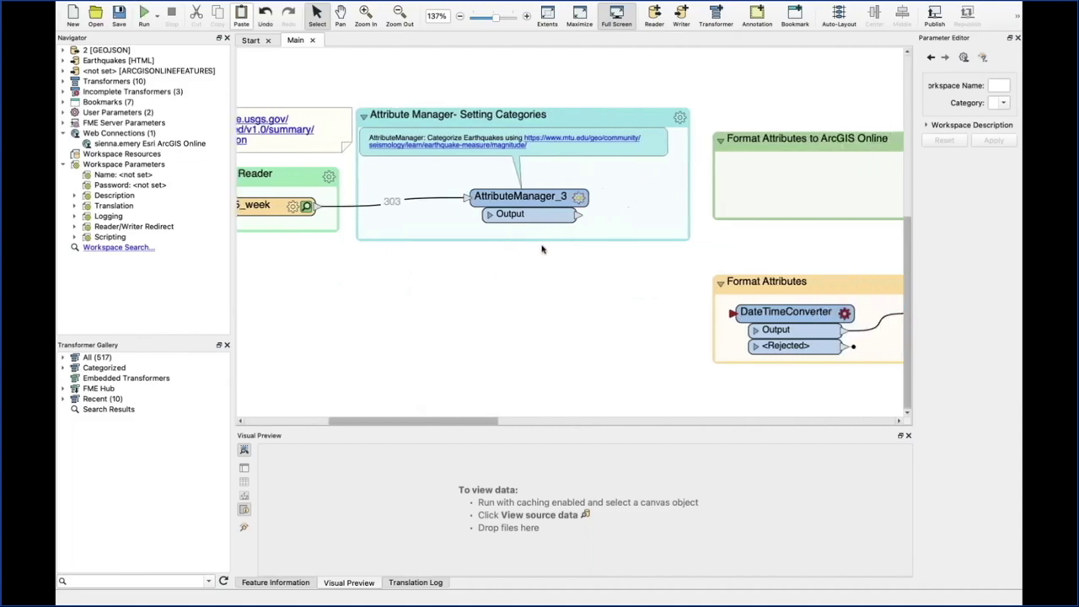
left_click(575, 200)
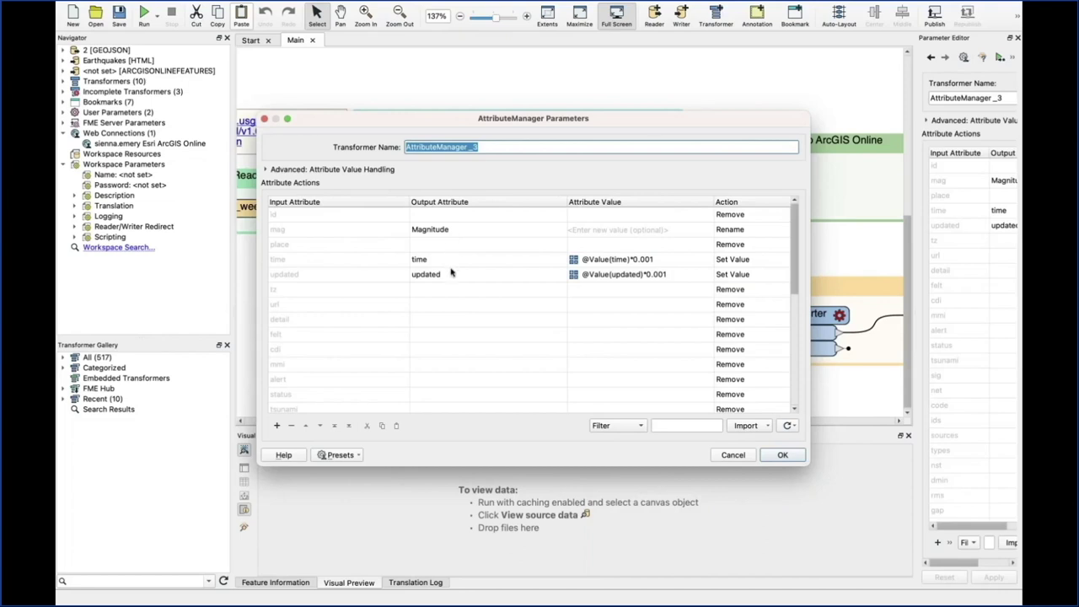
scroll(449, 273, "down", 5)
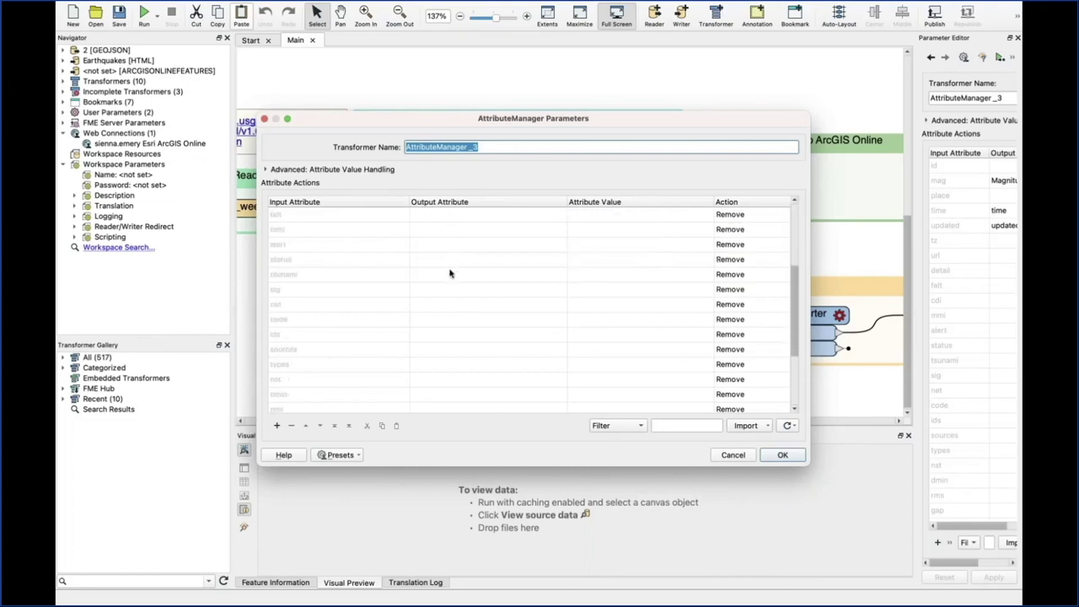
scroll(449, 273, "up", 5)
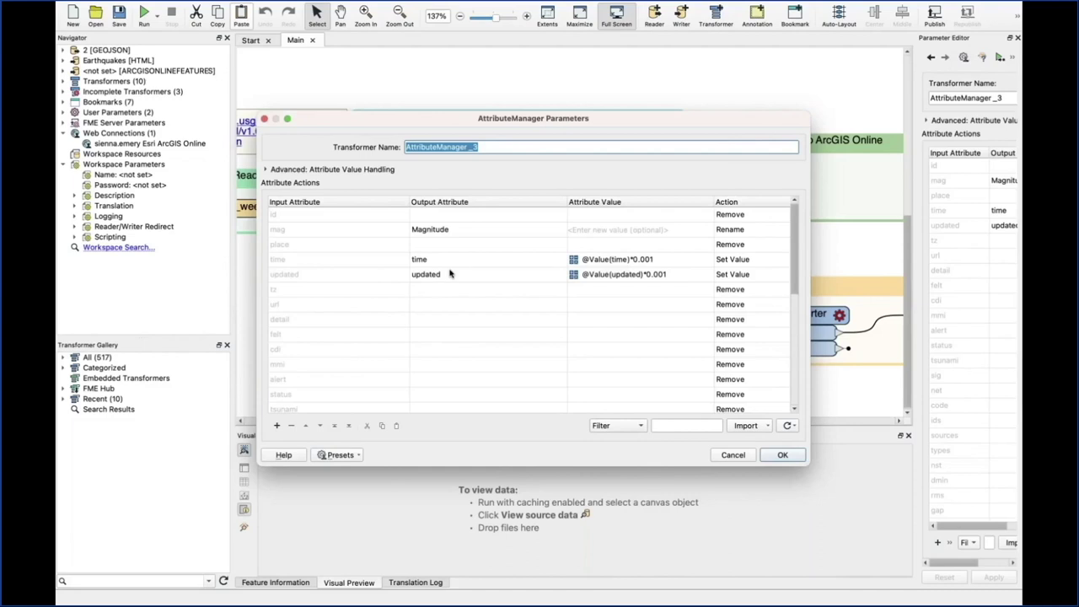
scroll(450, 273, "down", 1)
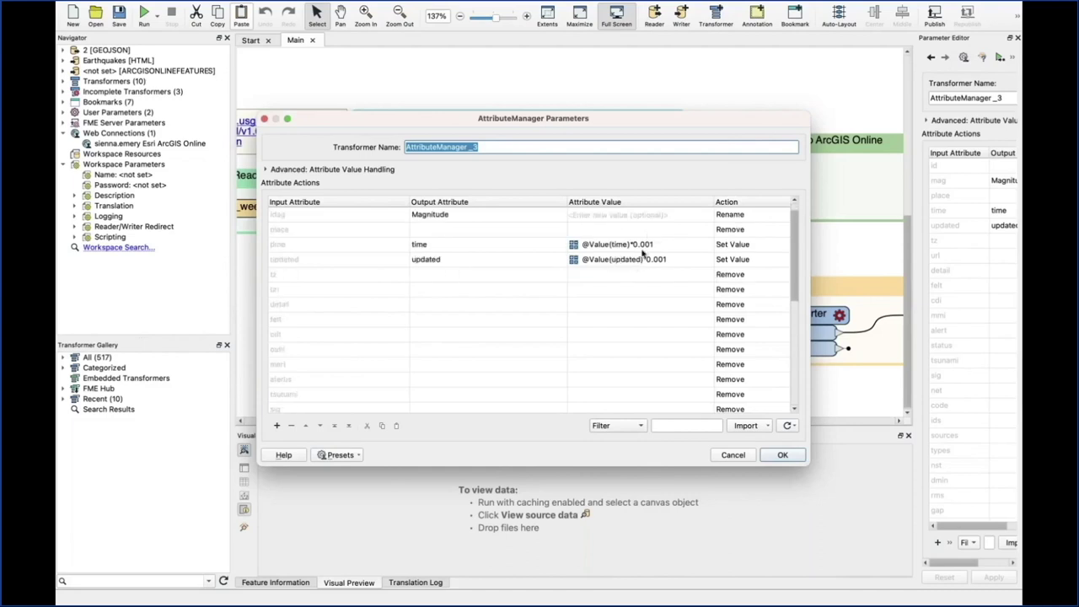
scroll(512, 274, "down", 5)
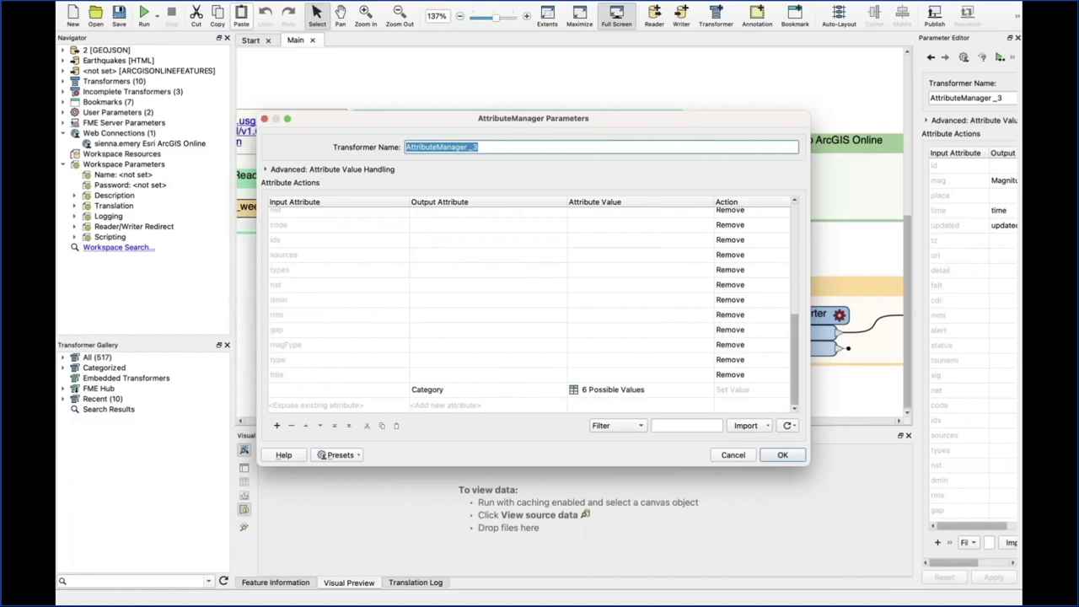
double_click(604, 392)
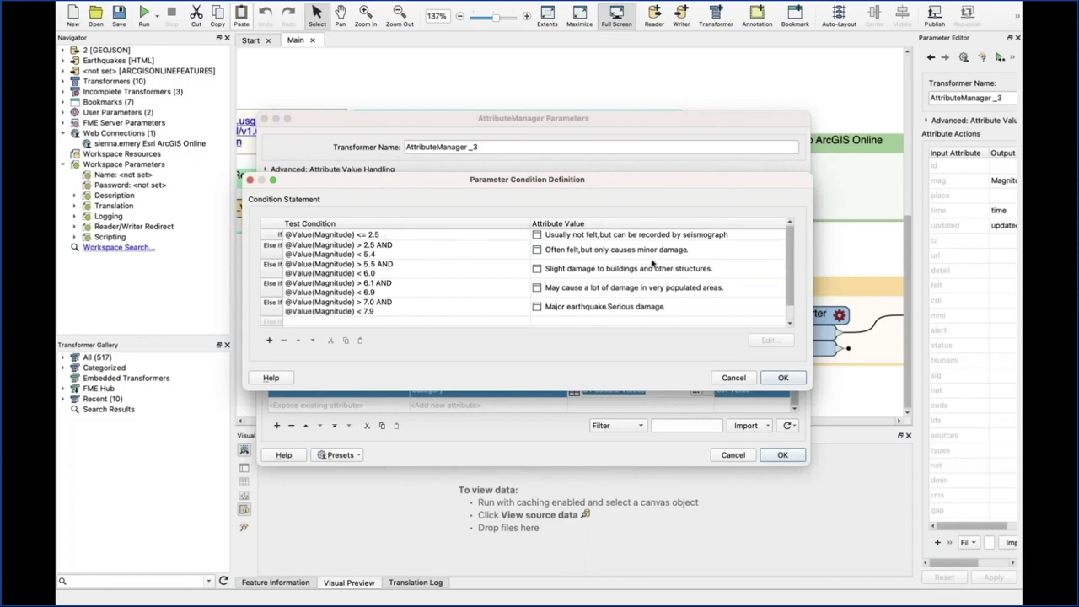
left_click(777, 378)
left_click(783, 455)
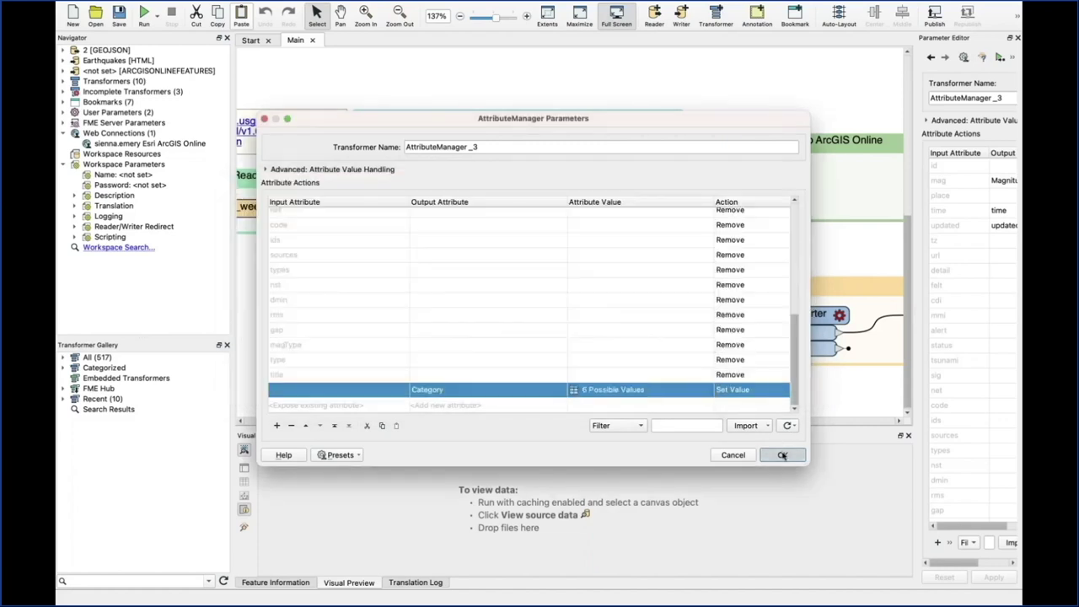
- Add a DateTimeConverter to the Format Attributes to ArcGIS Online bookmark and connect it between AttributeManager_3 and the earthquake data writer
left_click(557, 317)
scroll(561, 318, "right", 5)
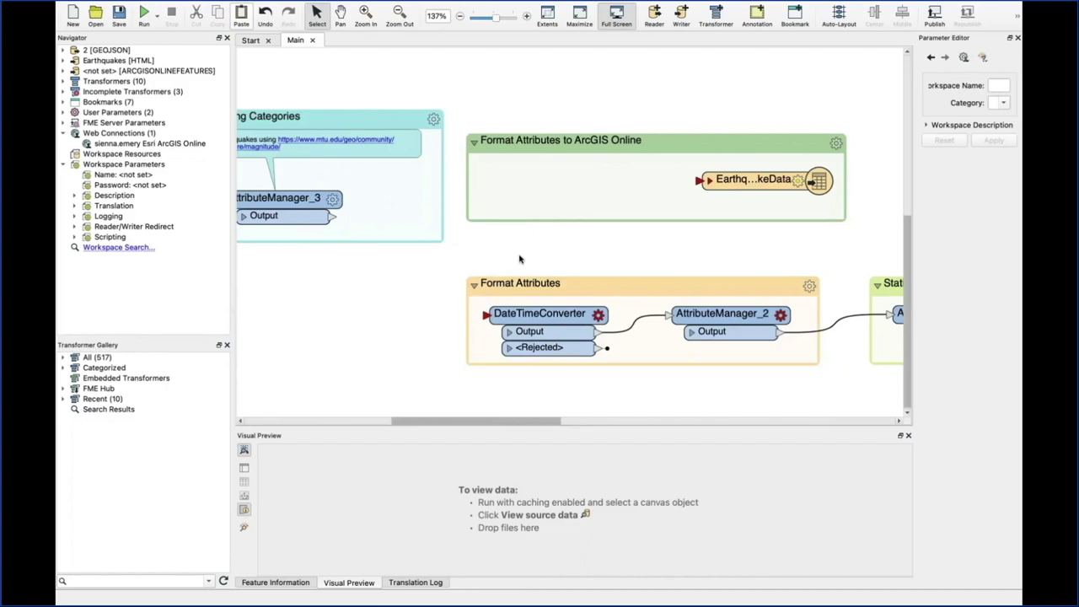
type("date")
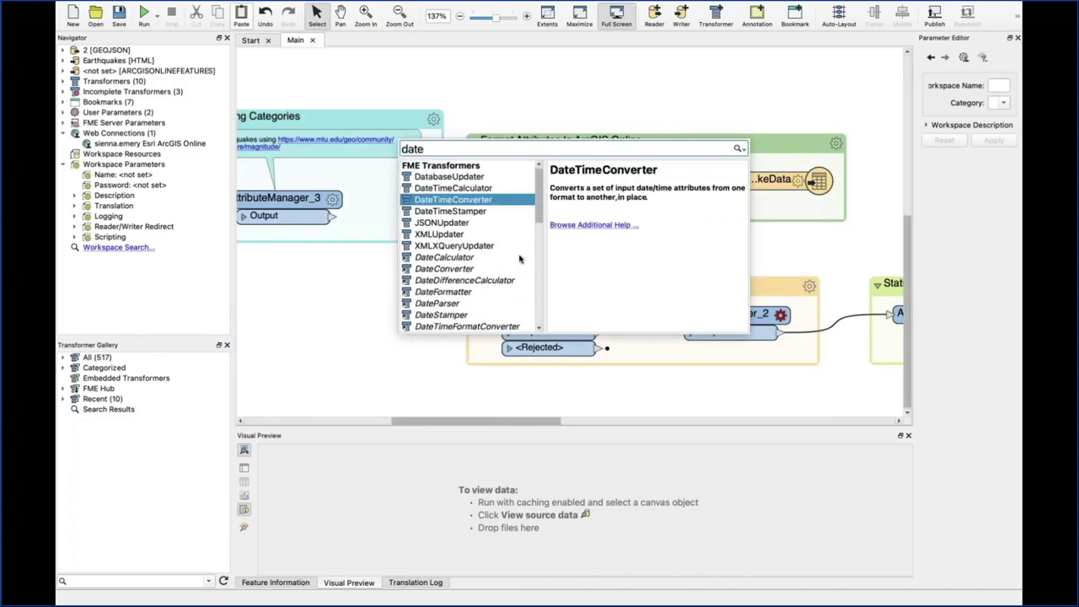
type("t")
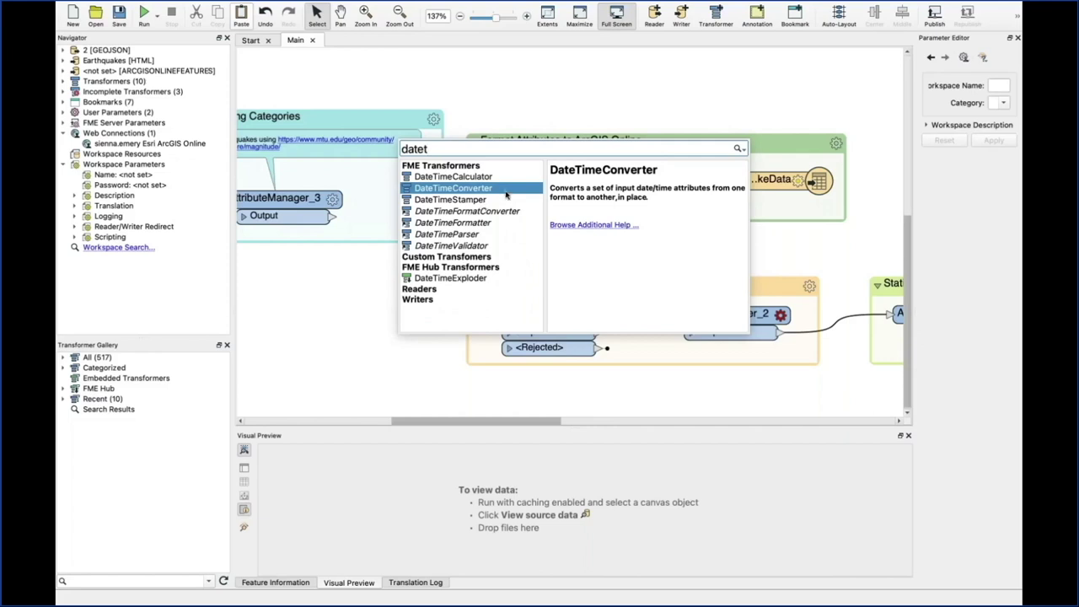
double_click(476, 192)
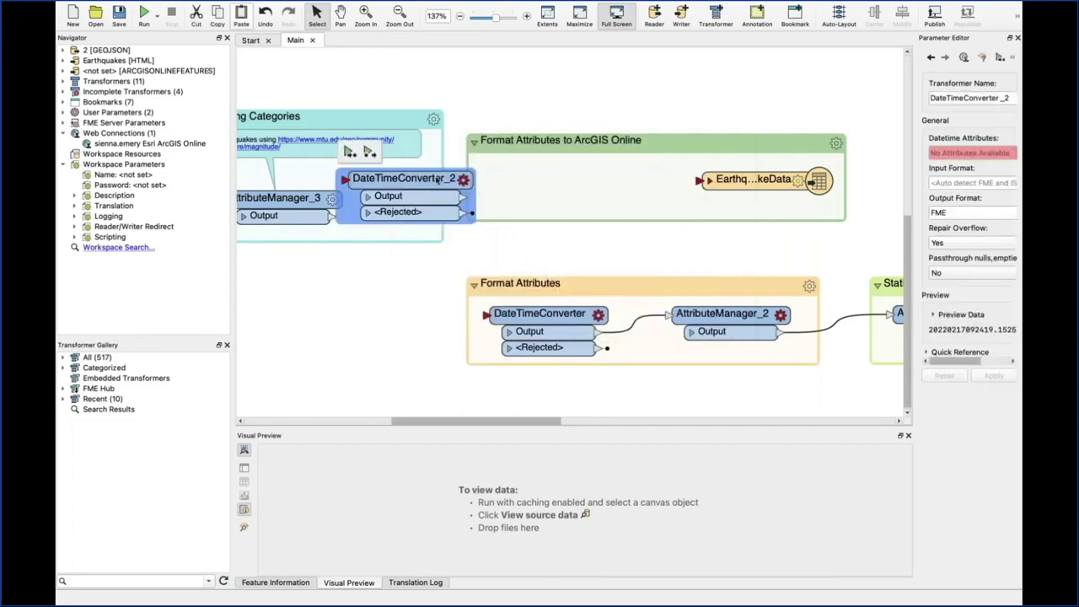
left_click_drag(447, 176, 604, 170)
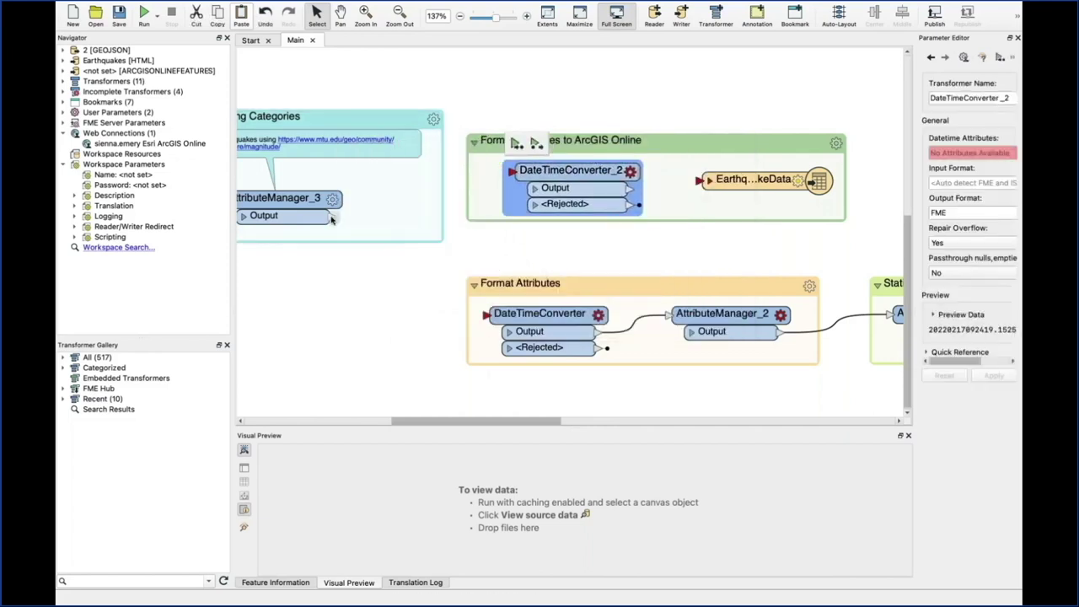
left_click_drag(332, 216, 511, 172)
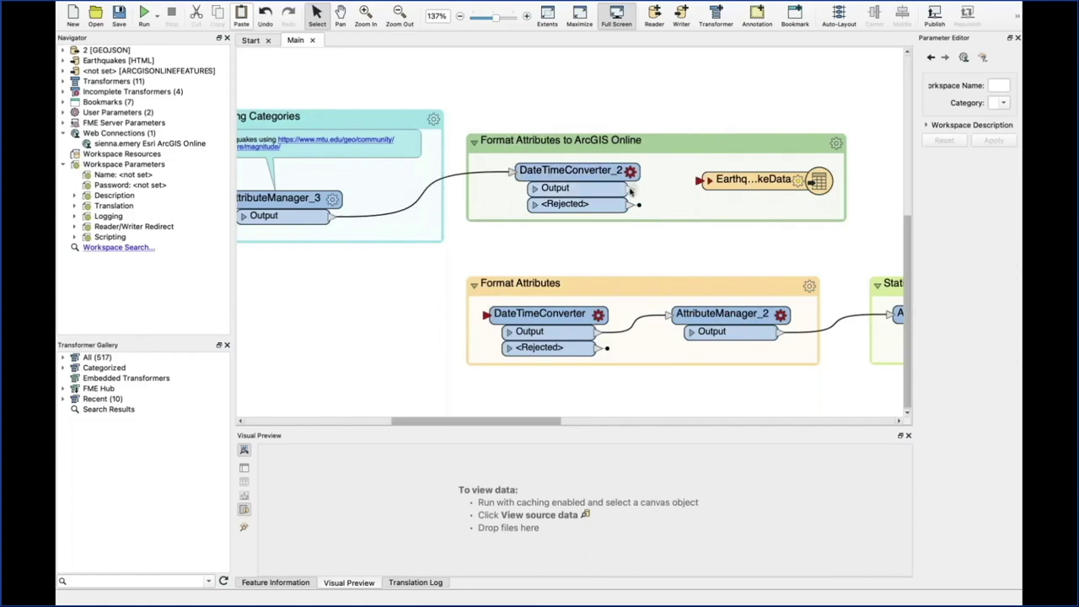
left_click_drag(632, 188, 699, 180)
- Choose time and updated as the datetime attributes to convert in DateTimeConverter_2
double_click(564, 171)
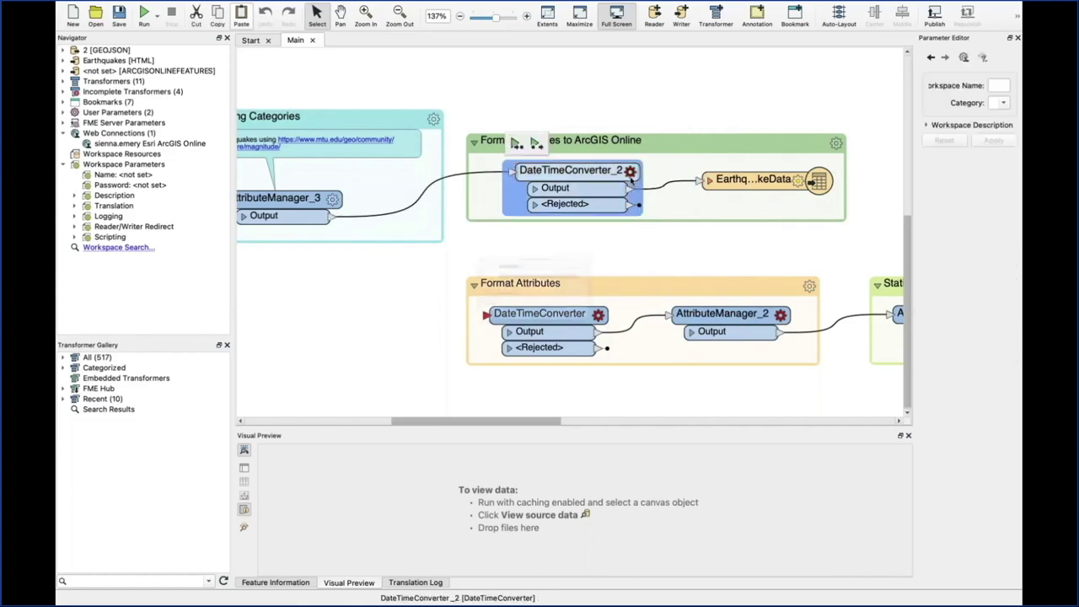
left_click(726, 239)
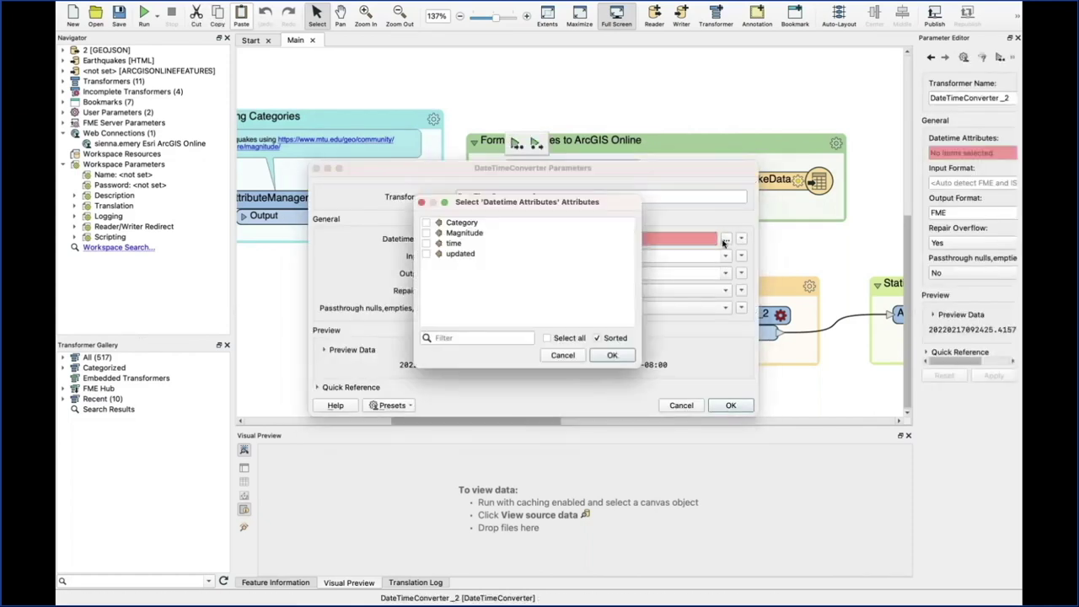
left_click(426, 243)
left_click(427, 253)
left_click(612, 355)
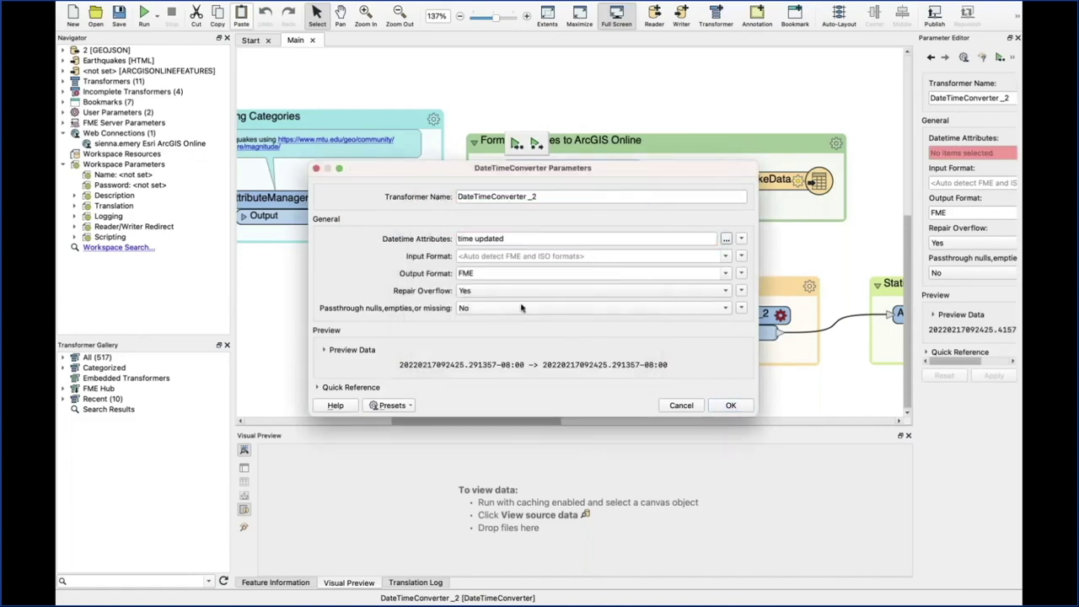
- Set the input format of DateTimeConverter_2 to %s$ and apply its parameters
left_click(513, 256)
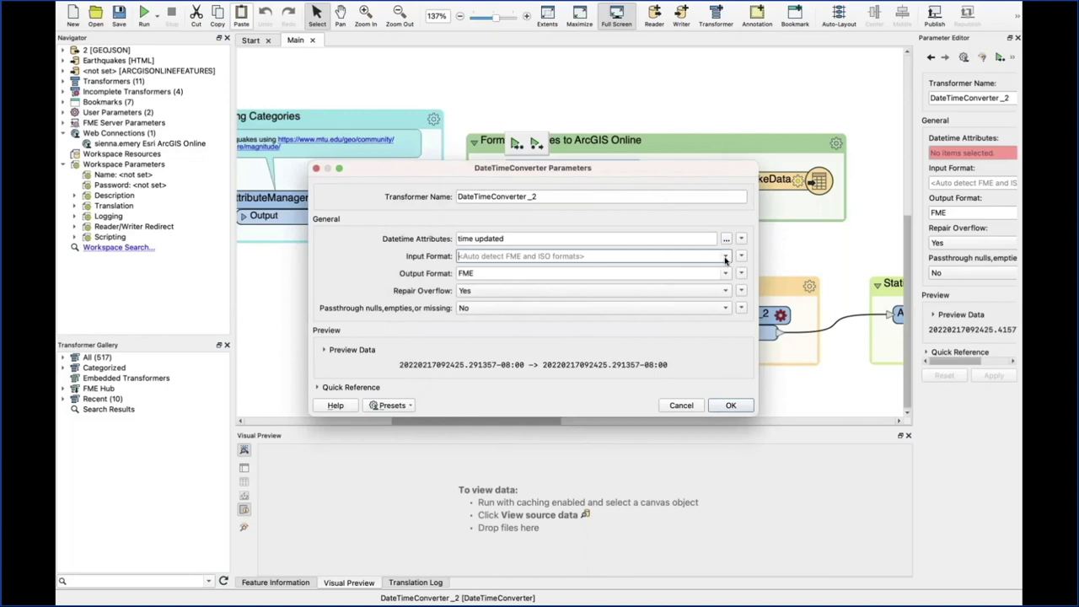
left_click(725, 258)
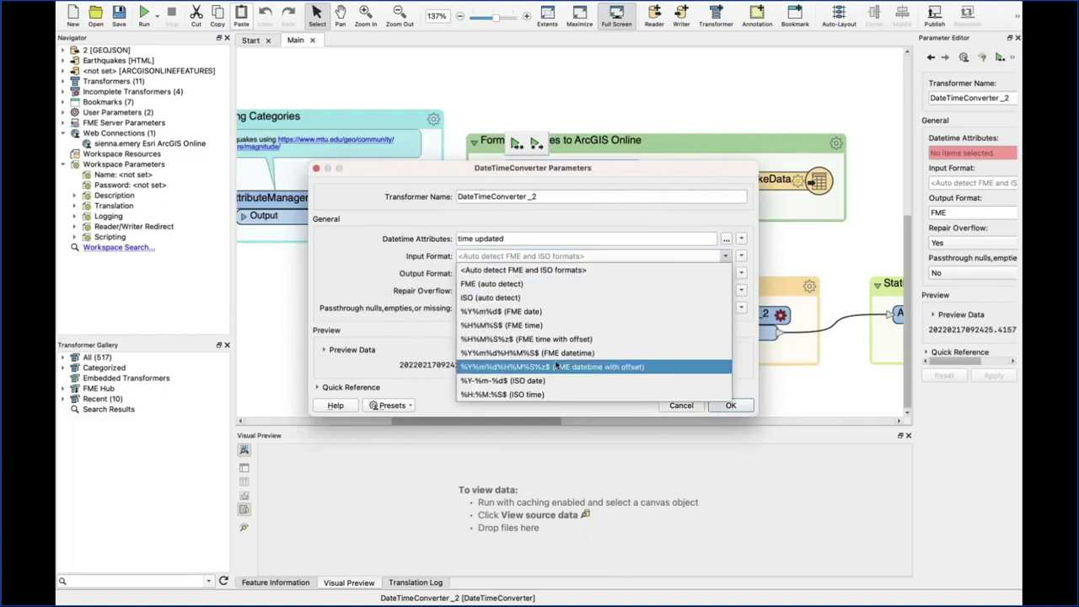
scroll(556, 364, "down", 3)
left_click(506, 386)
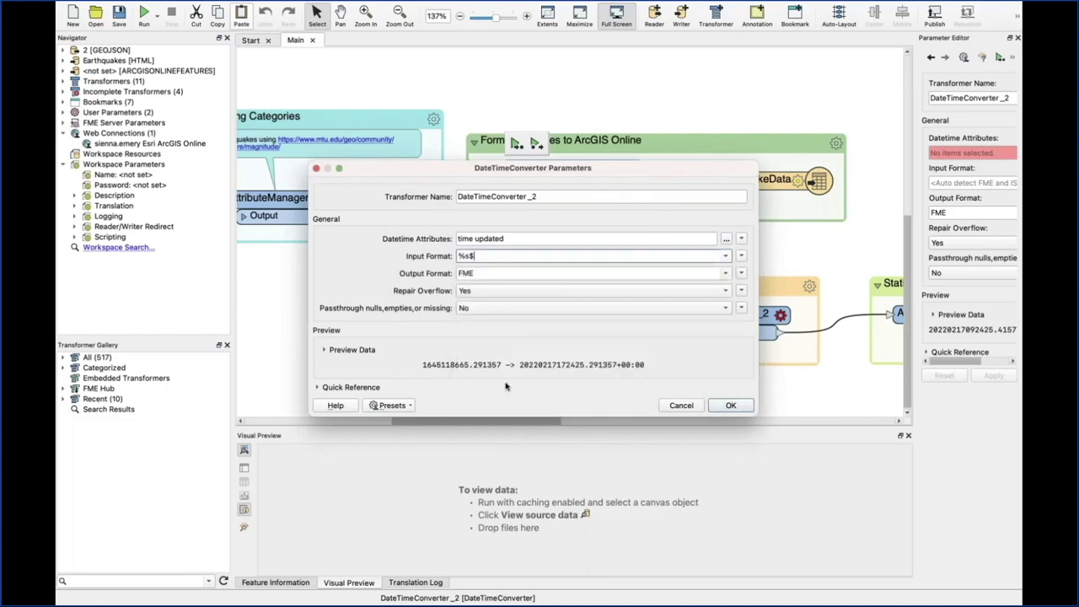
left_click(730, 406)
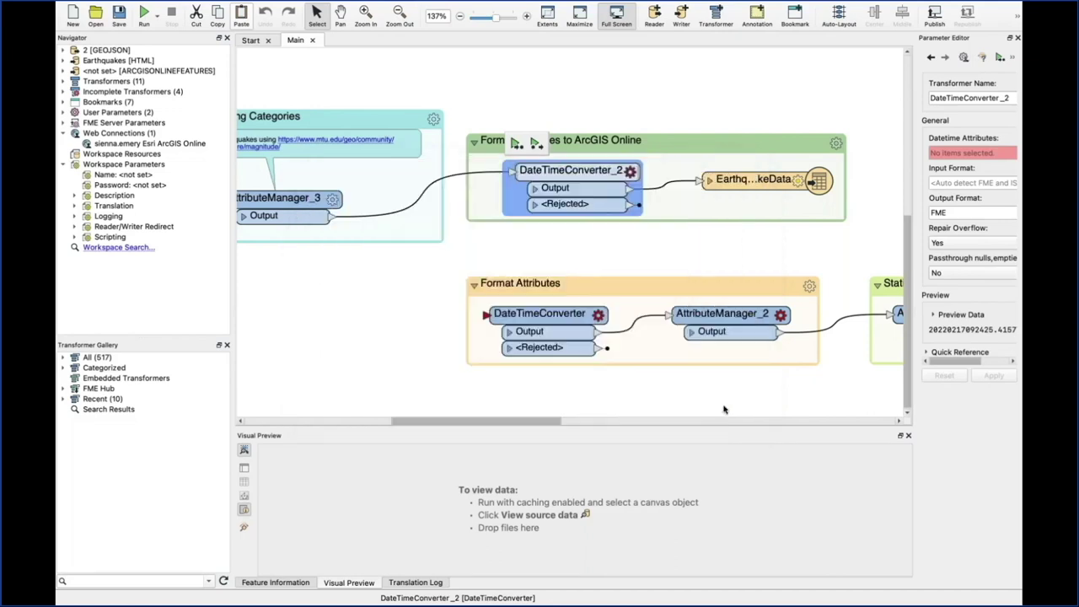
left_click(572, 258)
- Review the EarthquakeData writer's feature type settings, including its geometry, writer mode and truncate option
scroll(572, 258, "left", 10)
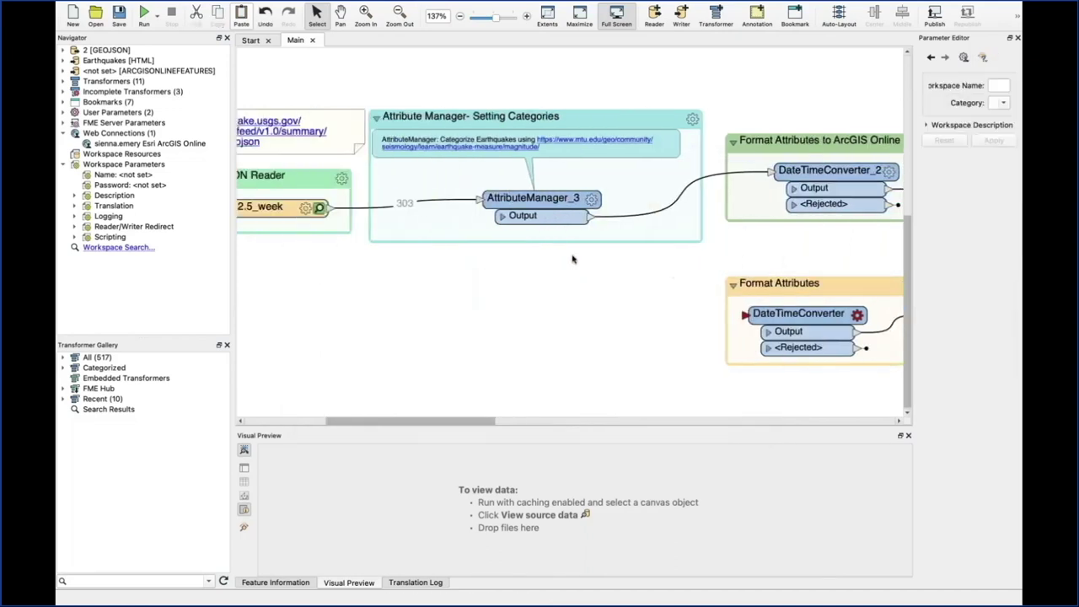
scroll(572, 257, "right", 10)
scroll(573, 258, "right", 5)
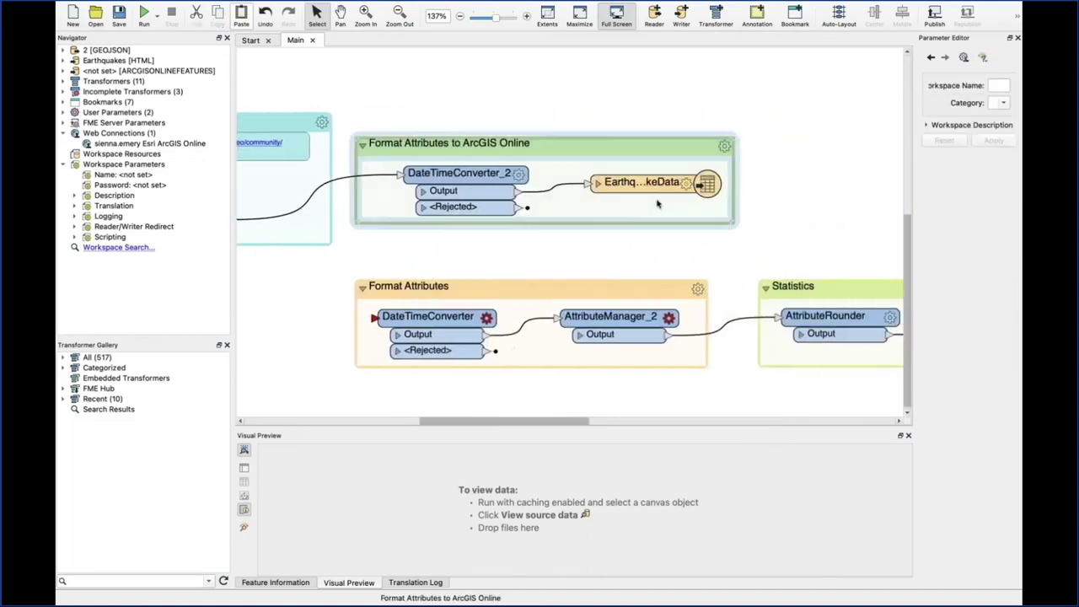
left_click(687, 183)
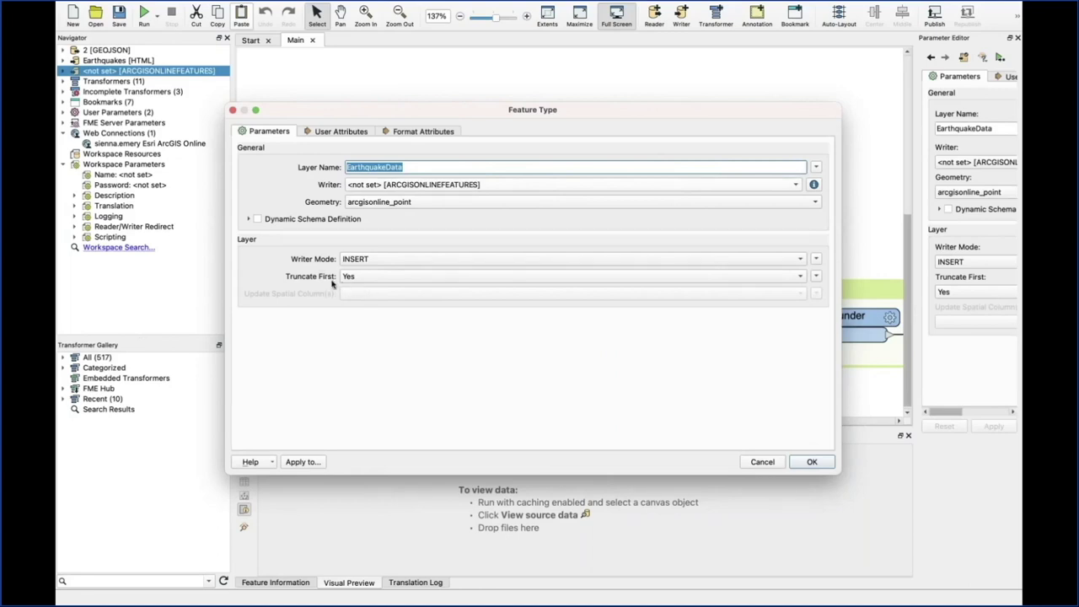
left_click(812, 462)
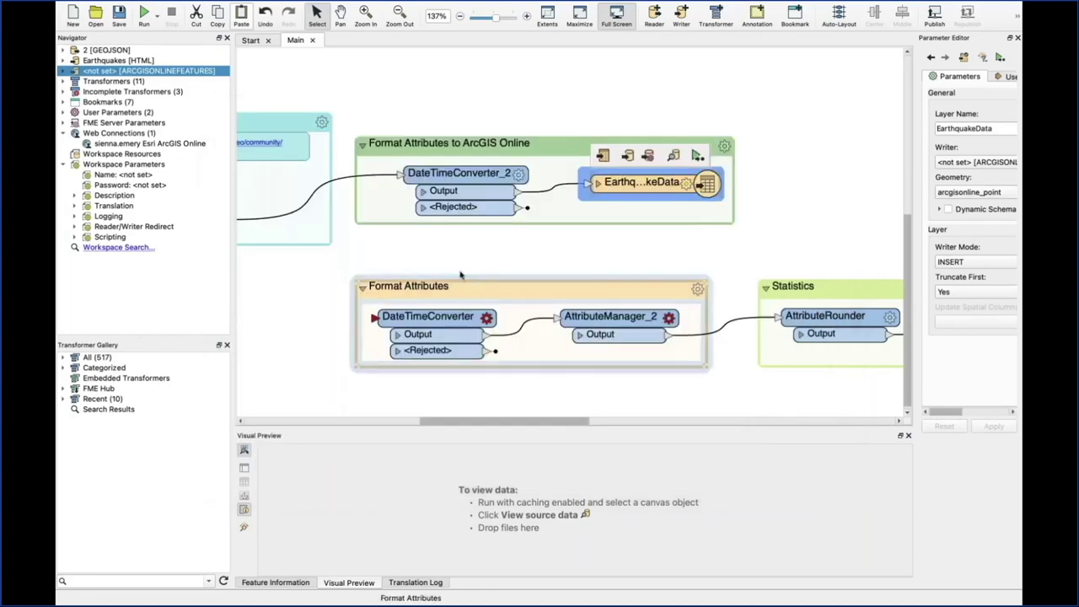
- Run the workspace from the 2.5_week reader through to the EarthquakeData writer
scroll(574, 253, "left", 10)
left_click(666, 184)
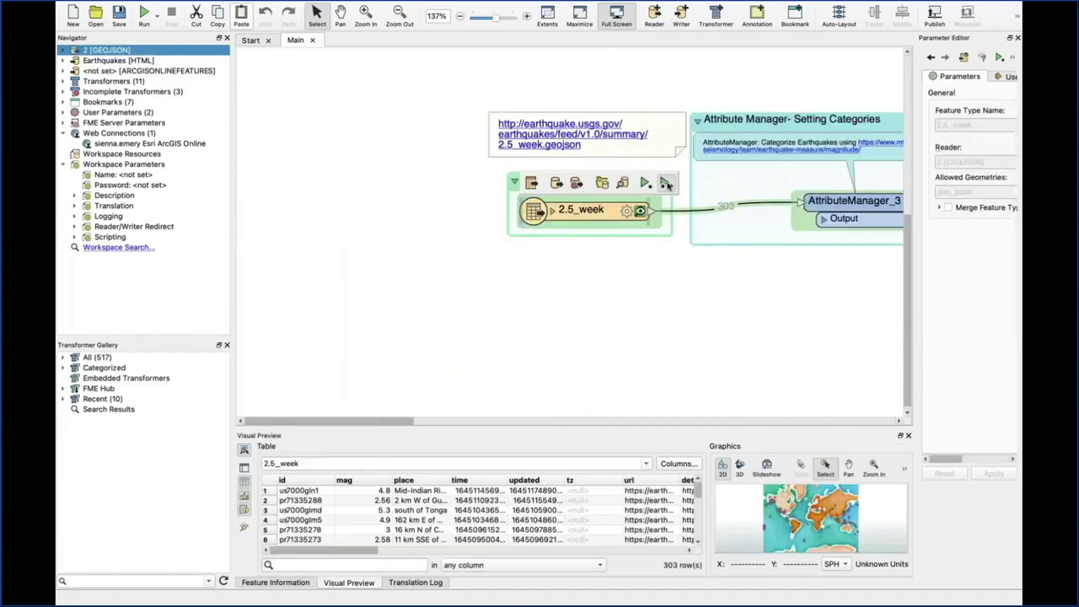
left_click(672, 340)
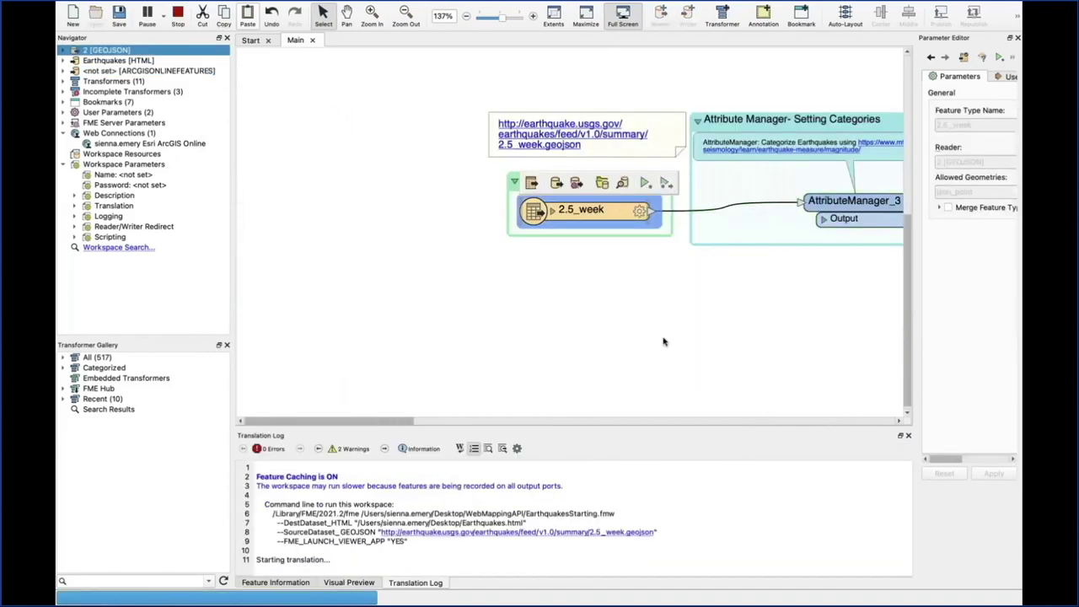
scroll(664, 343, "right", 10)
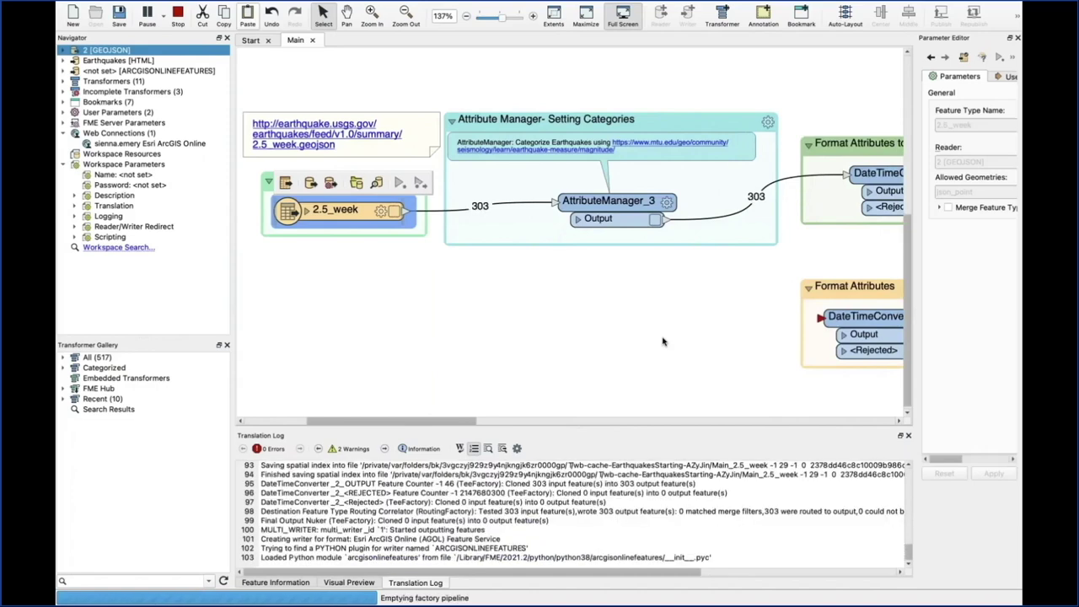
scroll(664, 342, "right", 14)
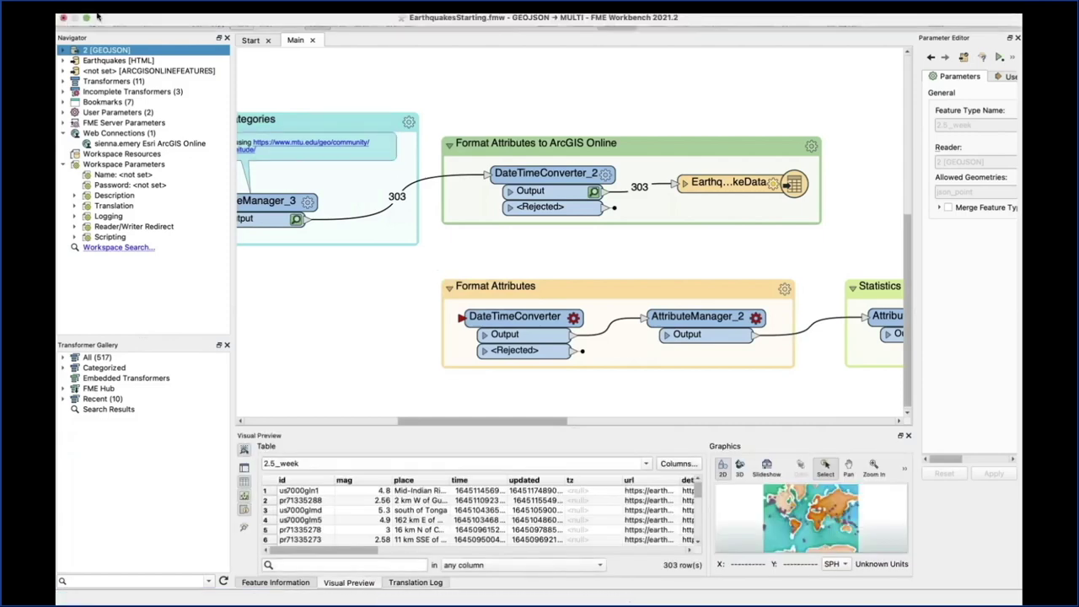
- Switch to ArcGIS Online in the browser and open the map visualization of the Earthquakes item
left_click(86, 17)
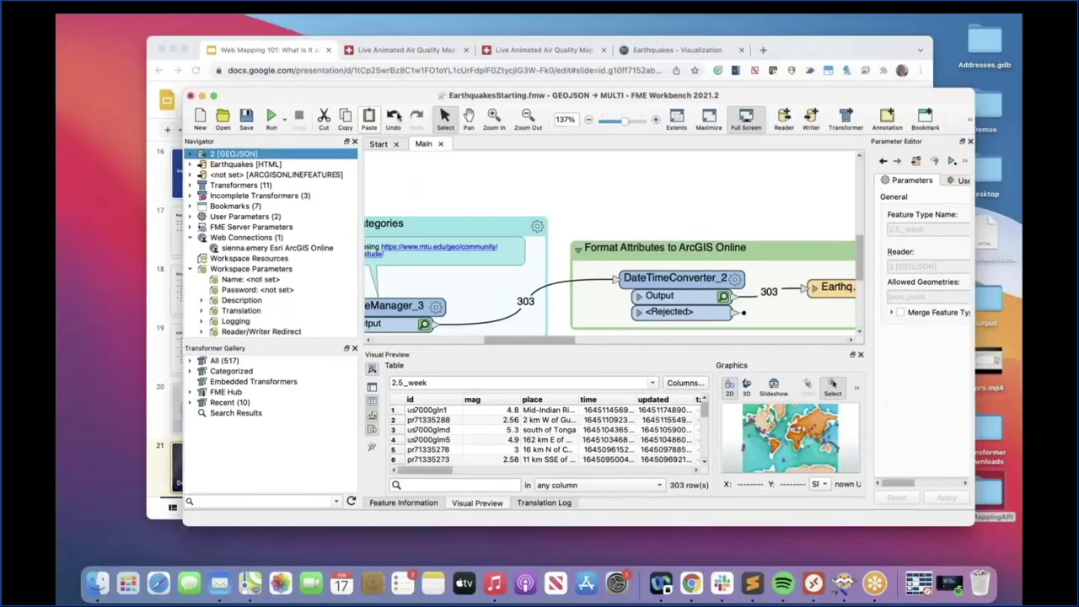
left_click(659, 50)
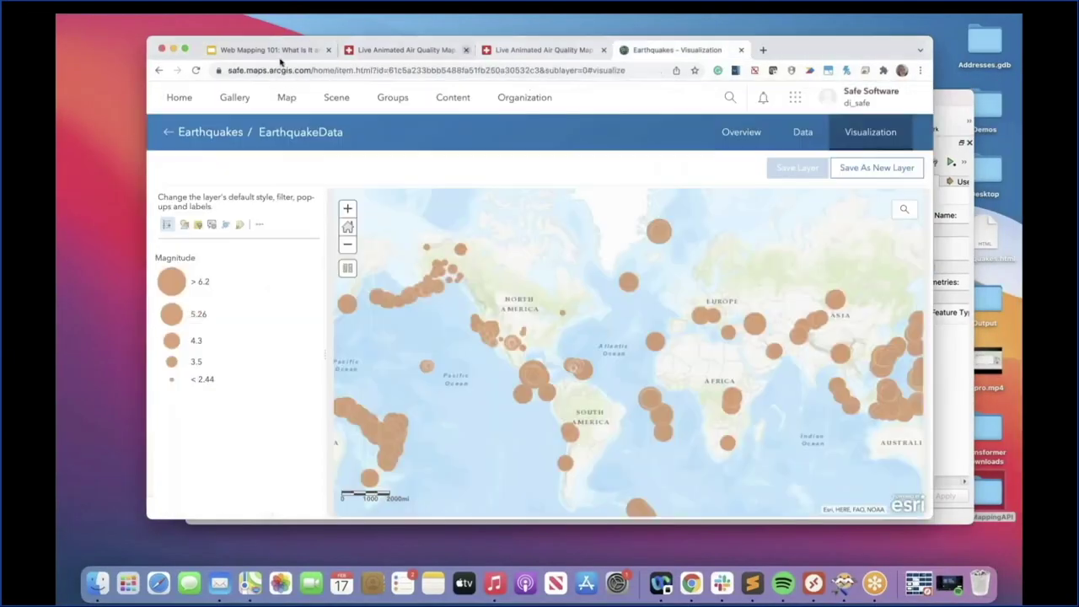
left_click(186, 49)
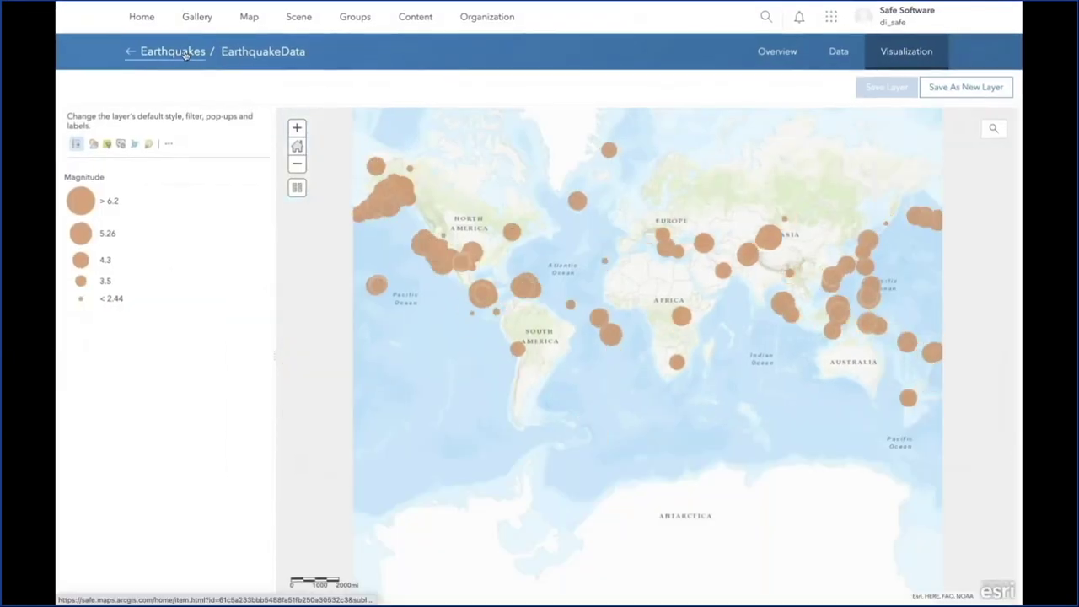
left_click(174, 48)
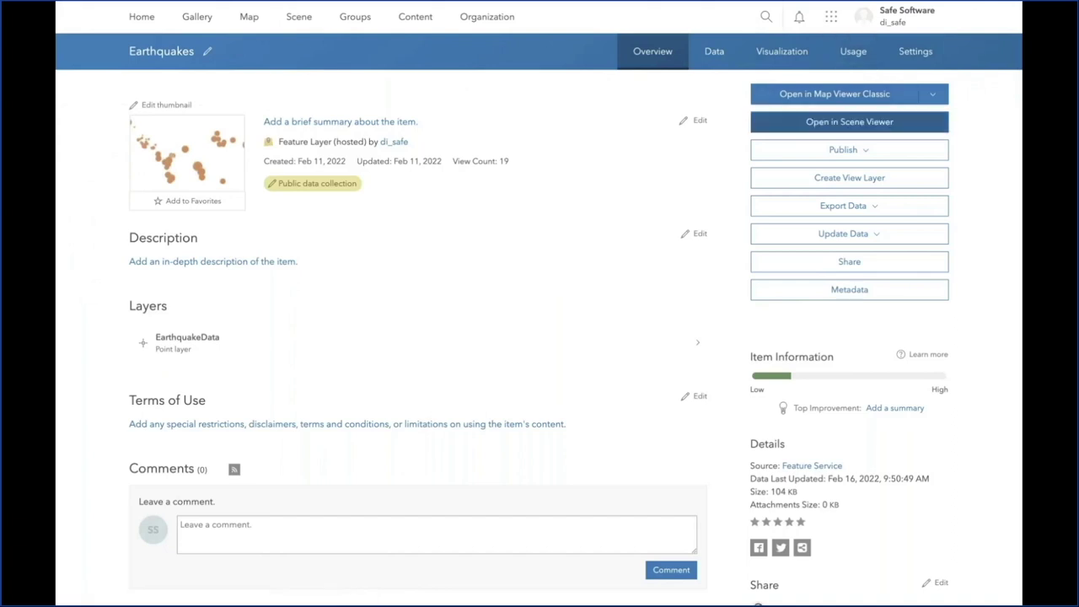
left_click(786, 59)
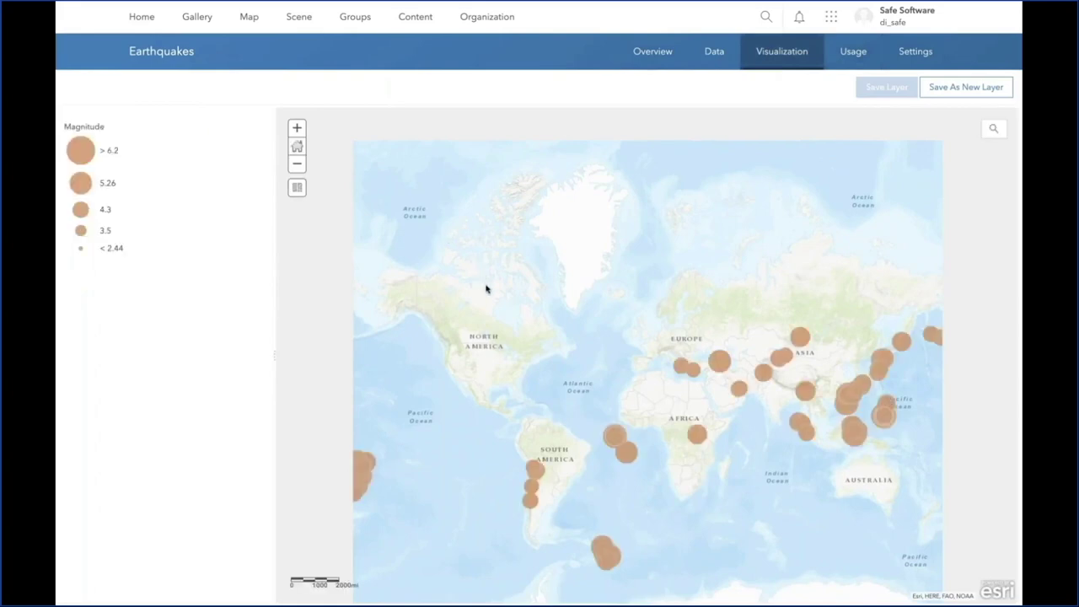
- Examine the mapped earthquakes, checking the magnitude, time, updated and category details of two Atlantic points and the distribution across Asia
left_click_drag(532, 321, 513, 234)
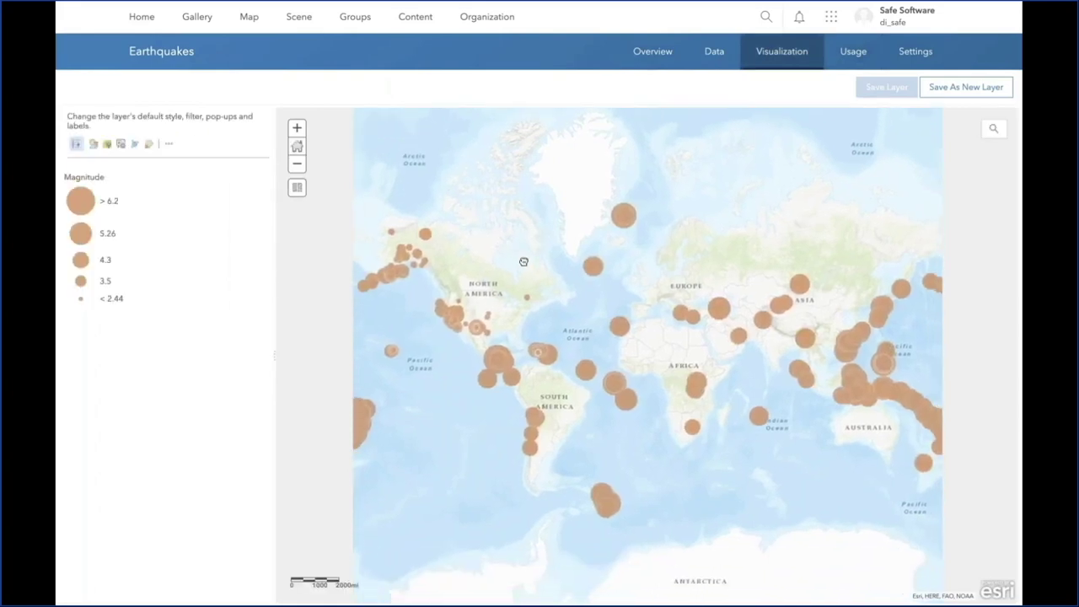
left_click(297, 128)
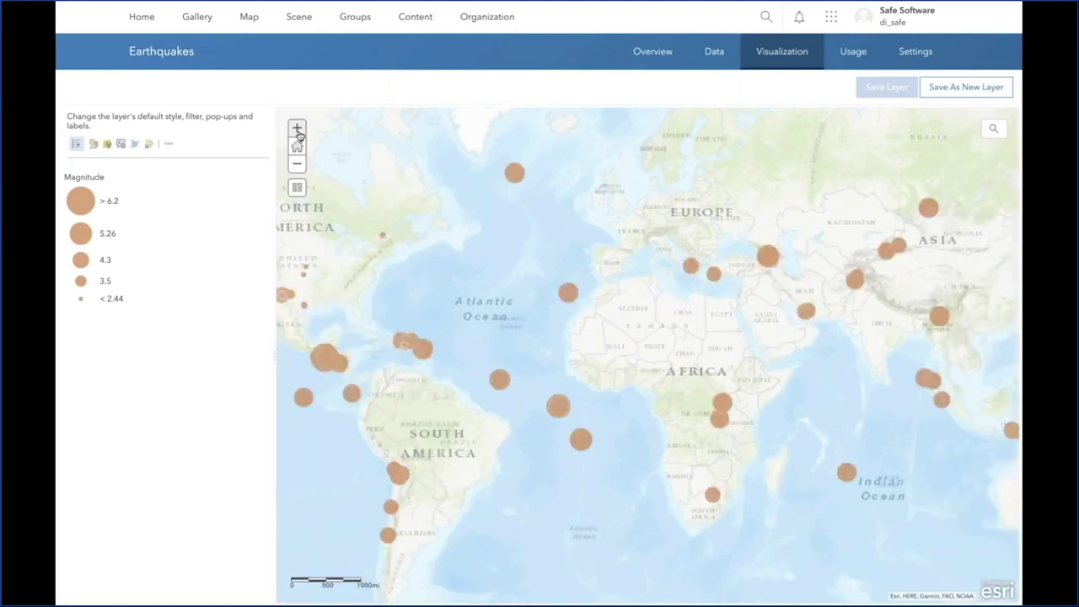
left_click(297, 129)
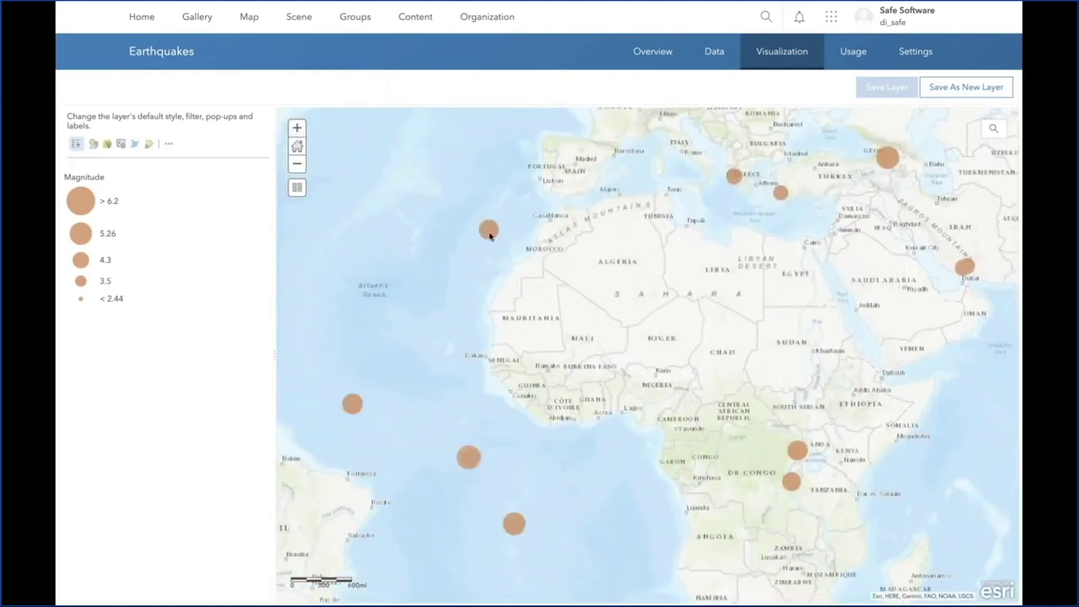
left_click(489, 232)
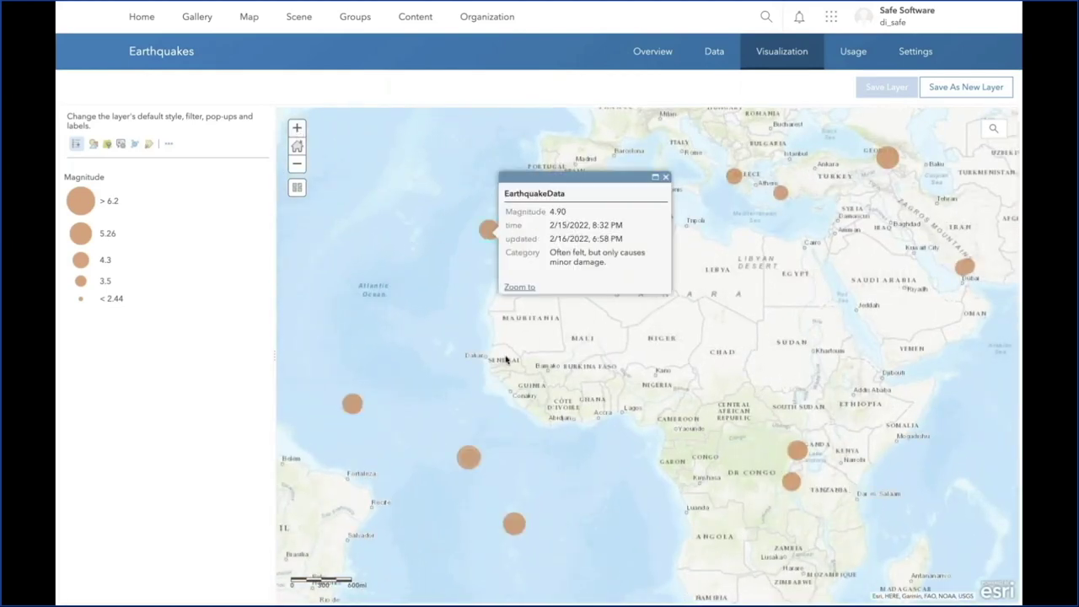
left_click(453, 383)
left_click(351, 405)
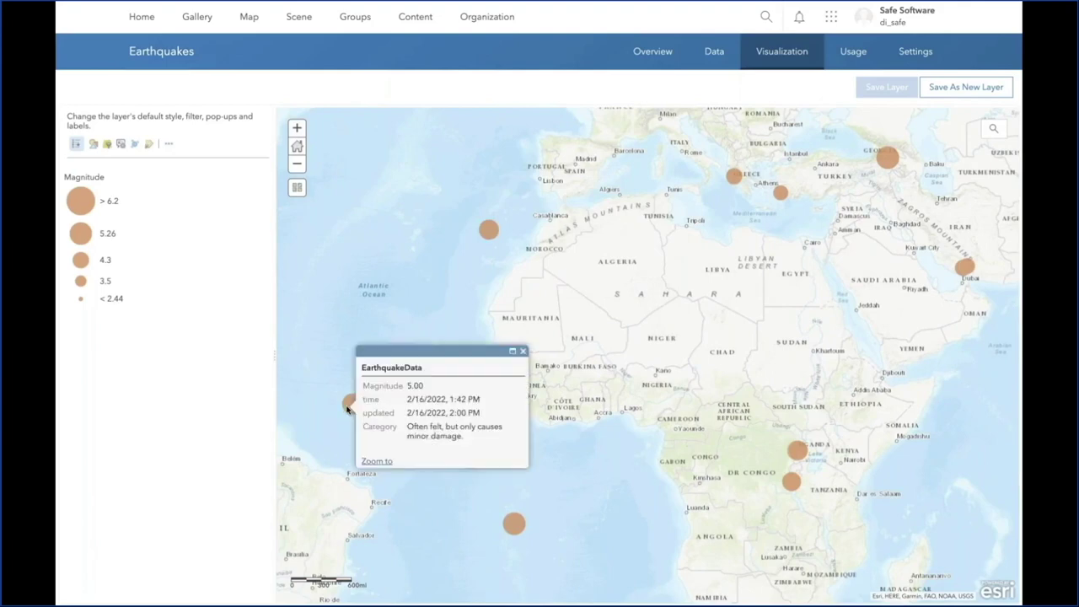
left_click(590, 377)
left_click_drag(669, 374, 413, 467)
left_click_drag(591, 380, 429, 419)
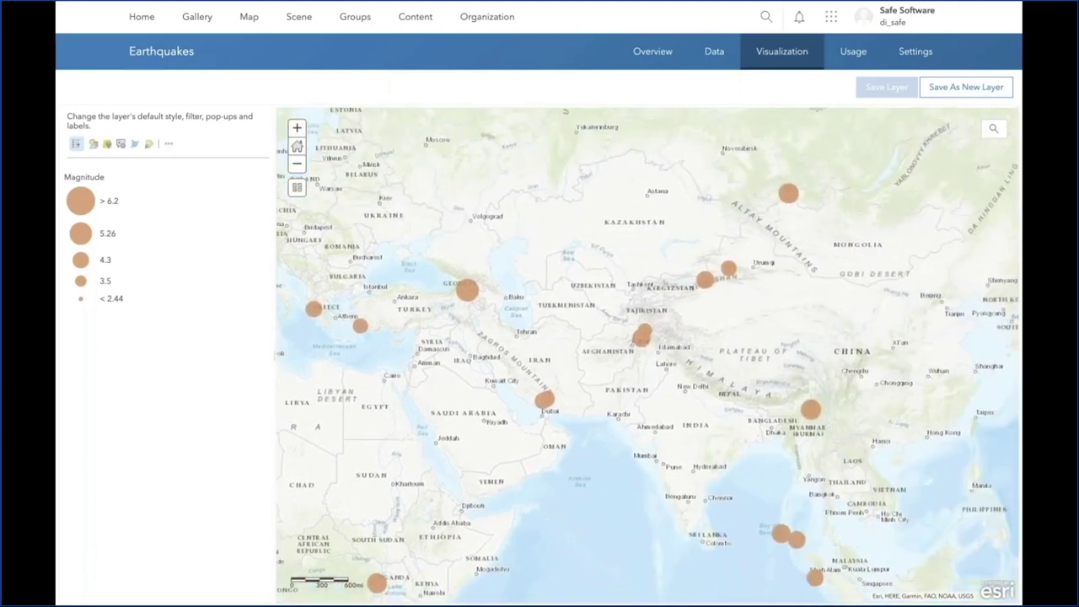
- Switch back to FME Workbench and return its EarthquakesStarting workspace to full screen
mouse_move(82, 3)
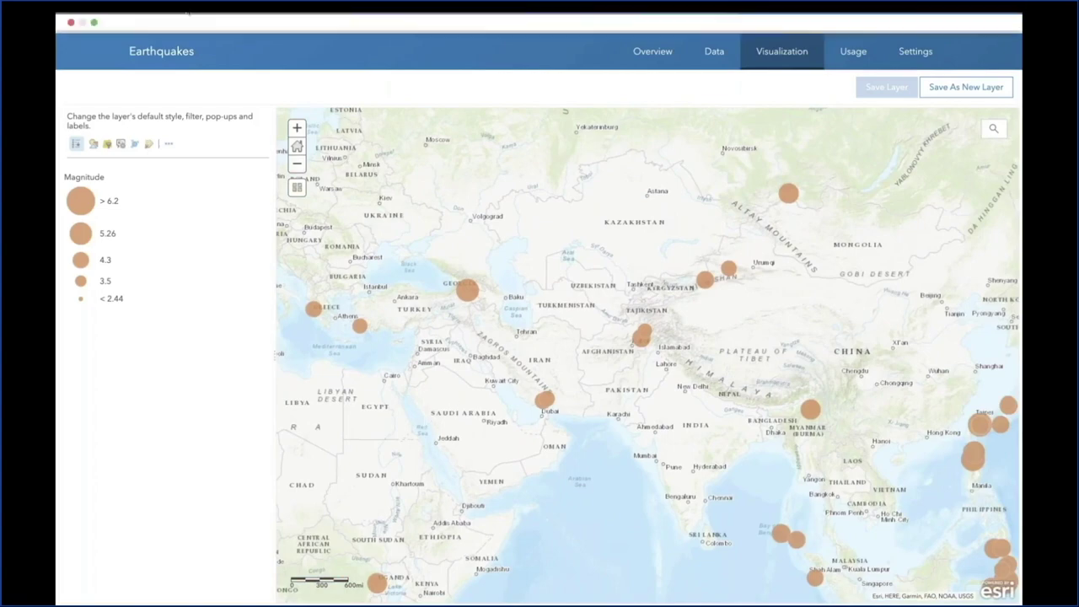
left_click(94, 23)
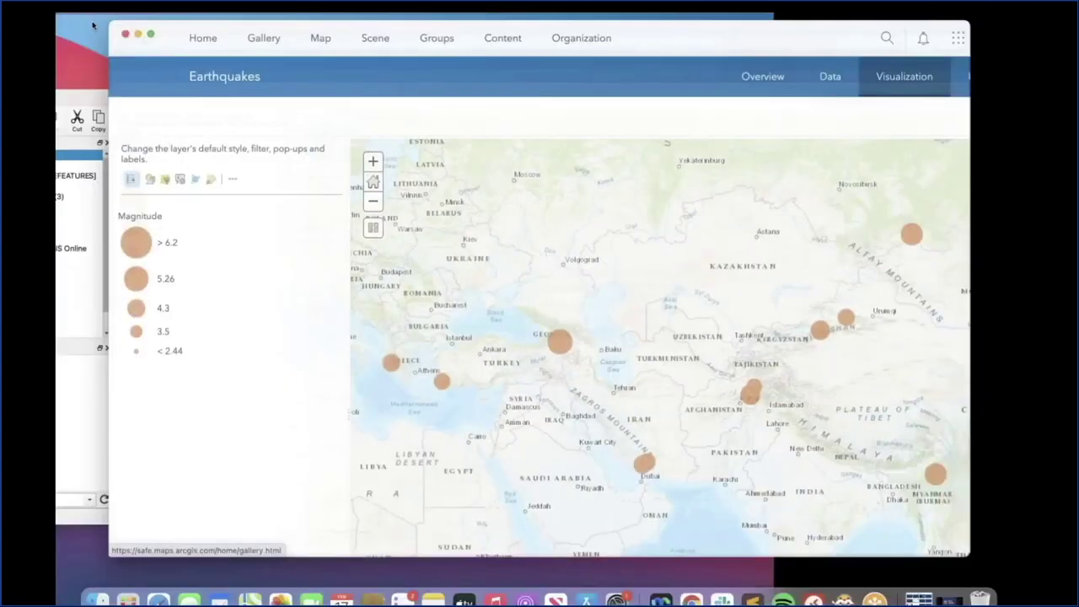
left_click(967, 371)
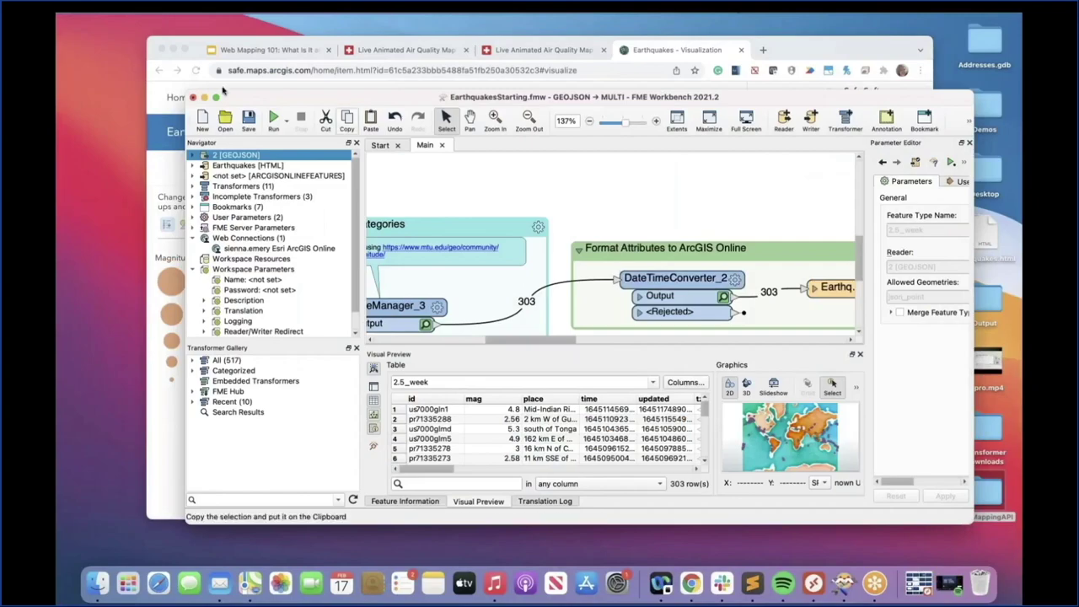
left_click(215, 99)
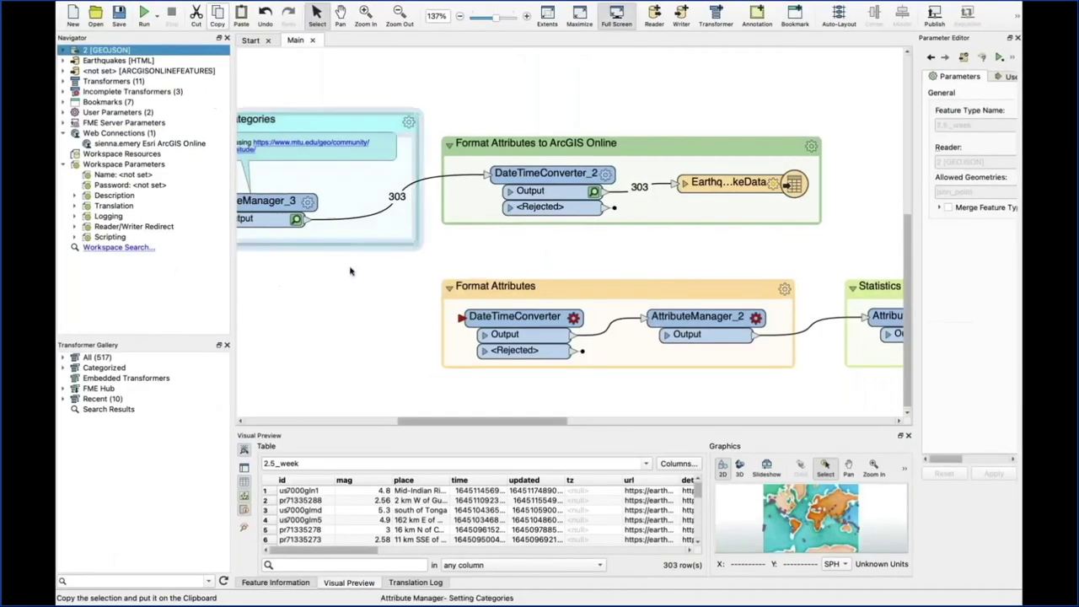
- Connect the AttributeManager_3 output to the DateTimeConverter in the Format Attributes bookmark
left_click(349, 250)
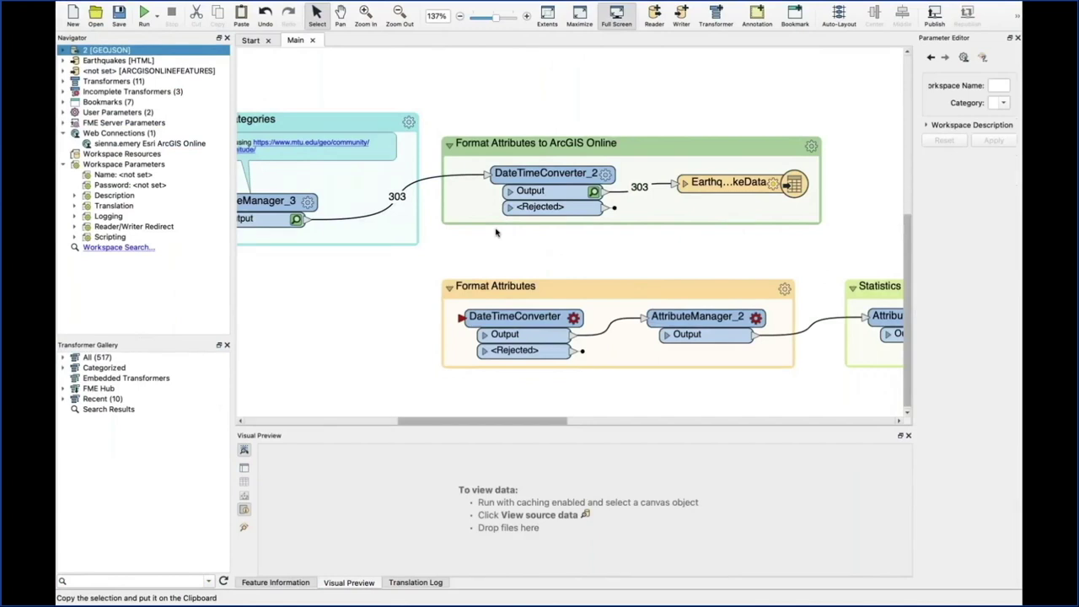
left_click(309, 225)
left_click_drag(309, 225, 462, 324)
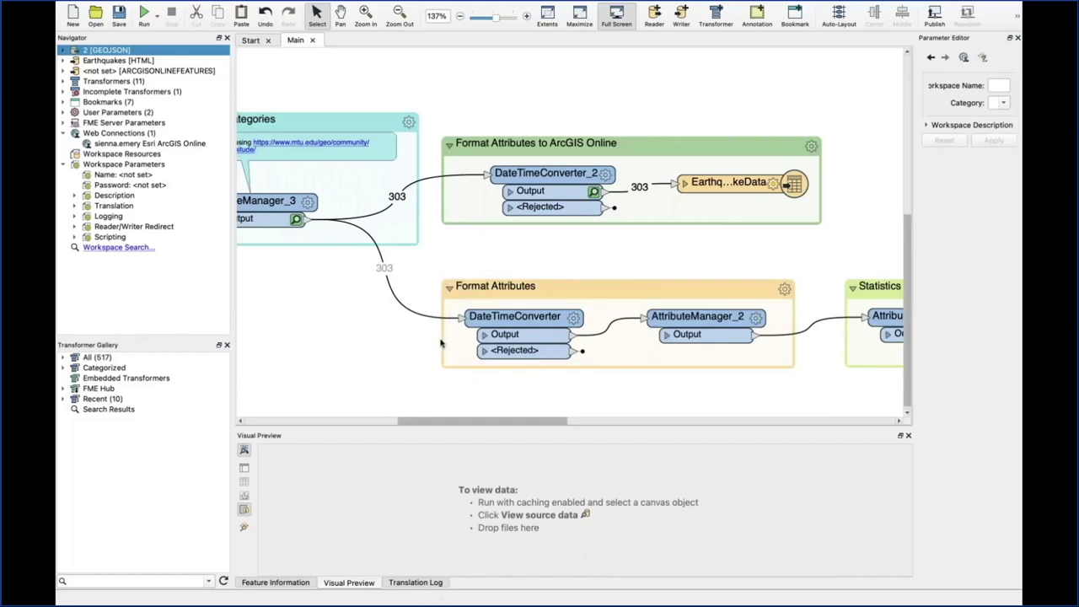
- Review the DateTimeConverter settings and the AttributeManager_2 Popup value expression in the Format Attributes bookmark
left_click(573, 318)
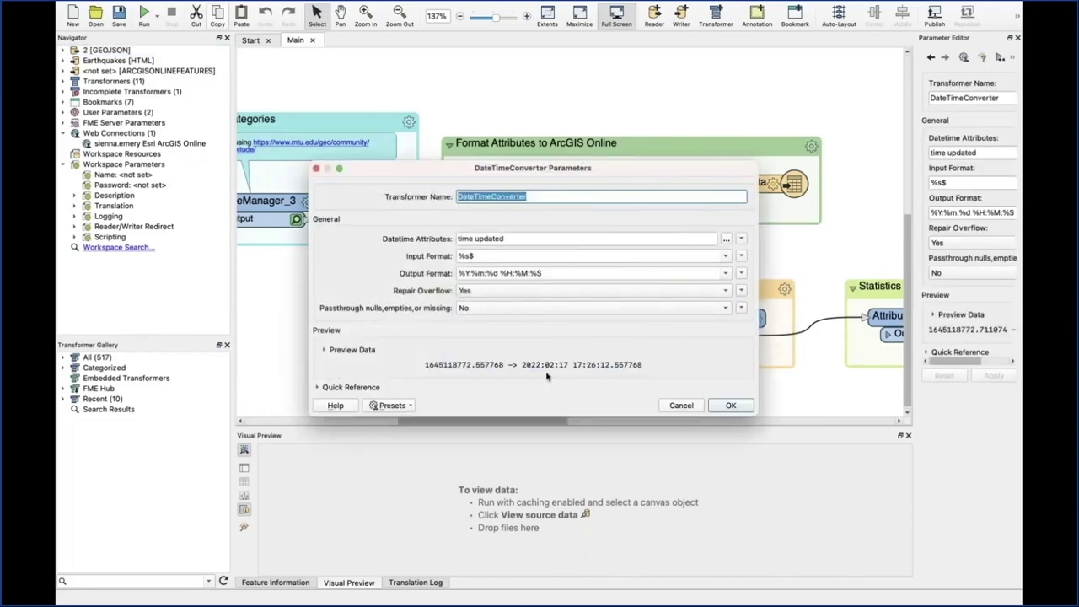
left_click(730, 405)
left_click(755, 321)
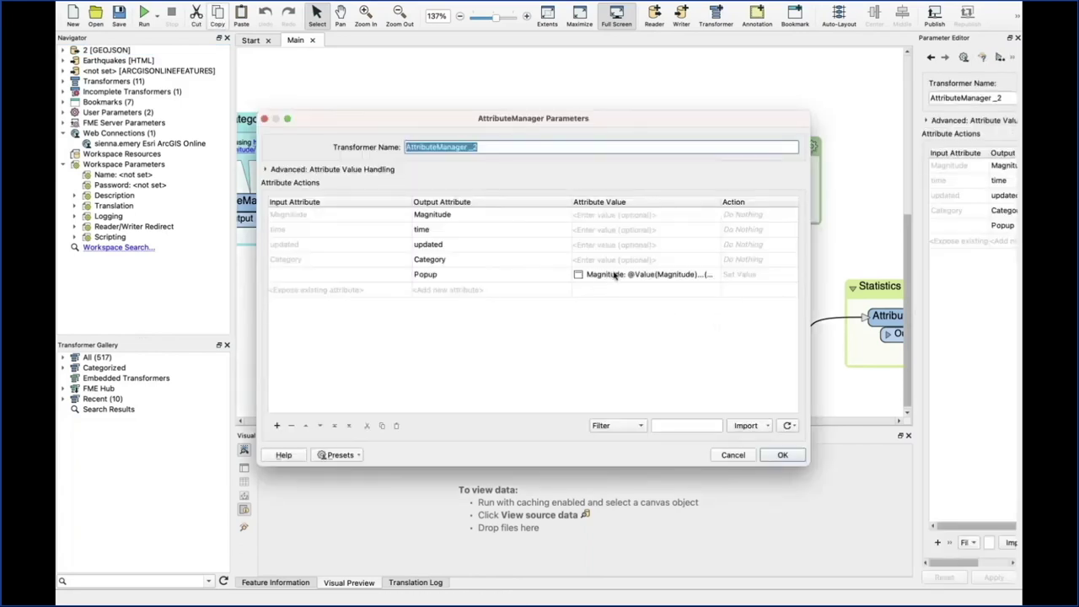
double_click(615, 276)
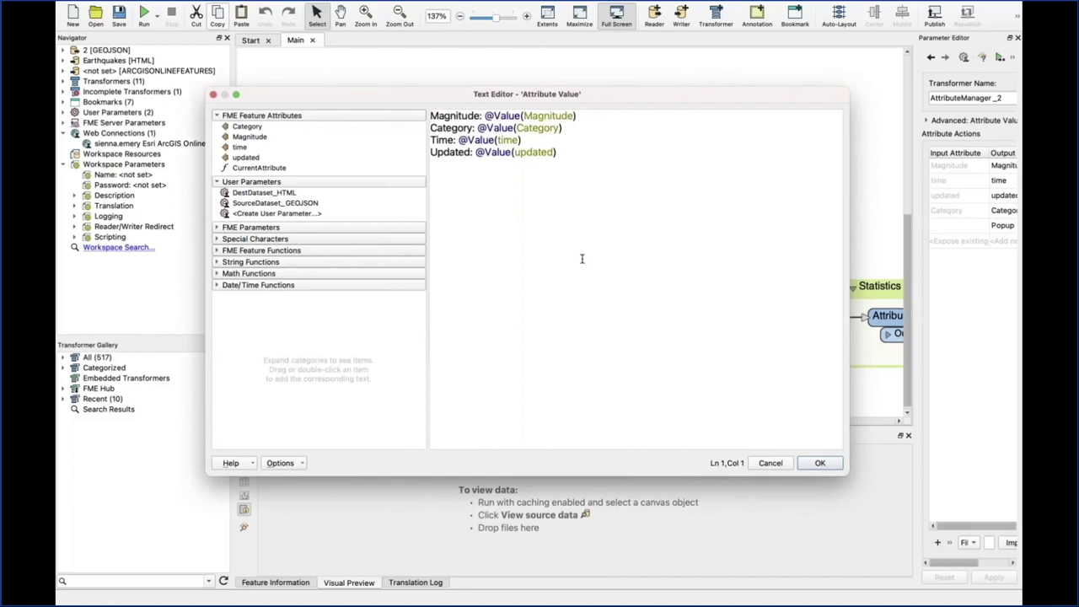
left_click(819, 464)
left_click(782, 455)
- Move the Statistics bookmark lower on the canvas and bring the HTML Report bookmark in just above it
scroll(761, 392, "right", 10)
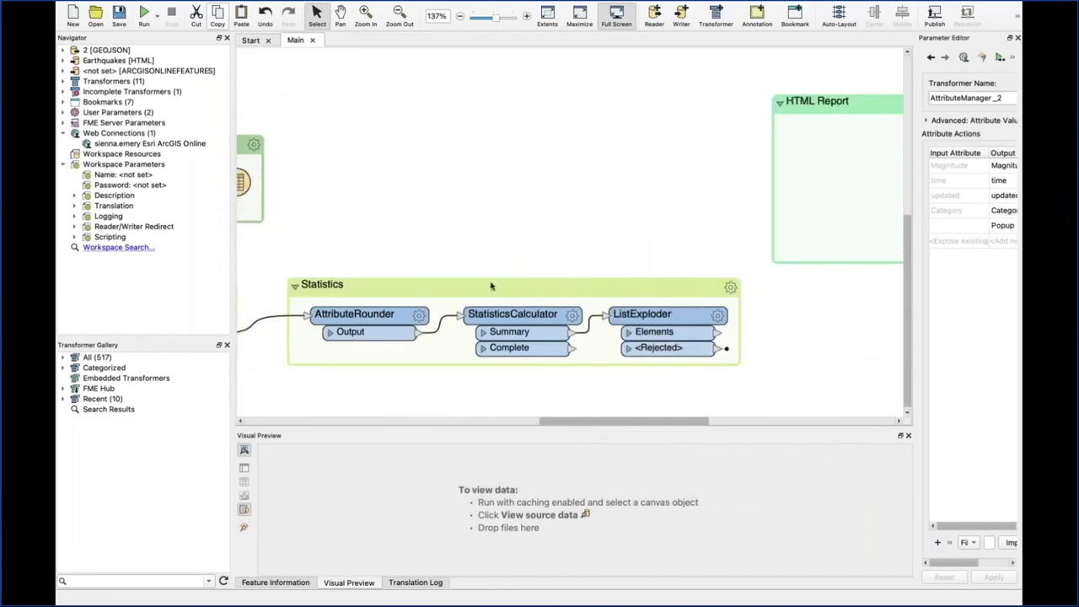
left_click_drag(497, 288, 467, 378)
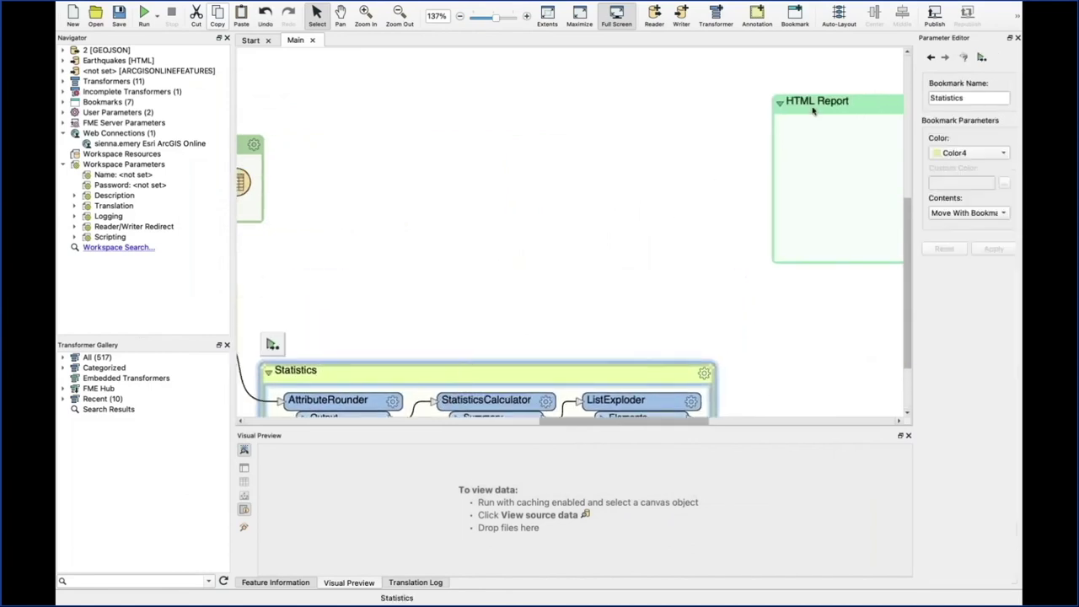
left_click_drag(807, 108, 359, 183)
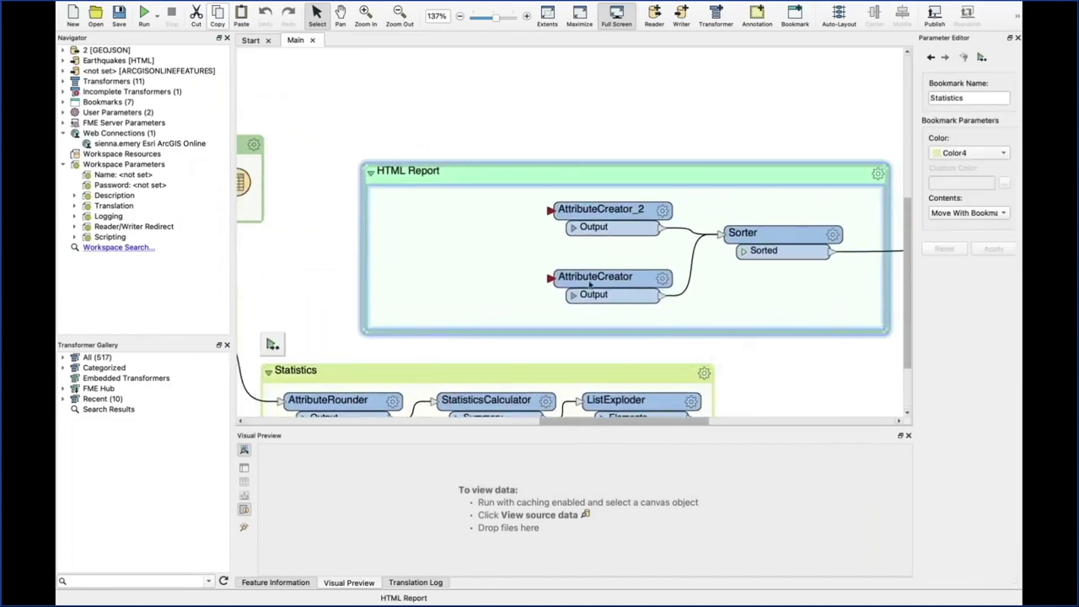
left_click(752, 365)
scroll(751, 362, "left", 10)
scroll(752, 362, "right", 3)
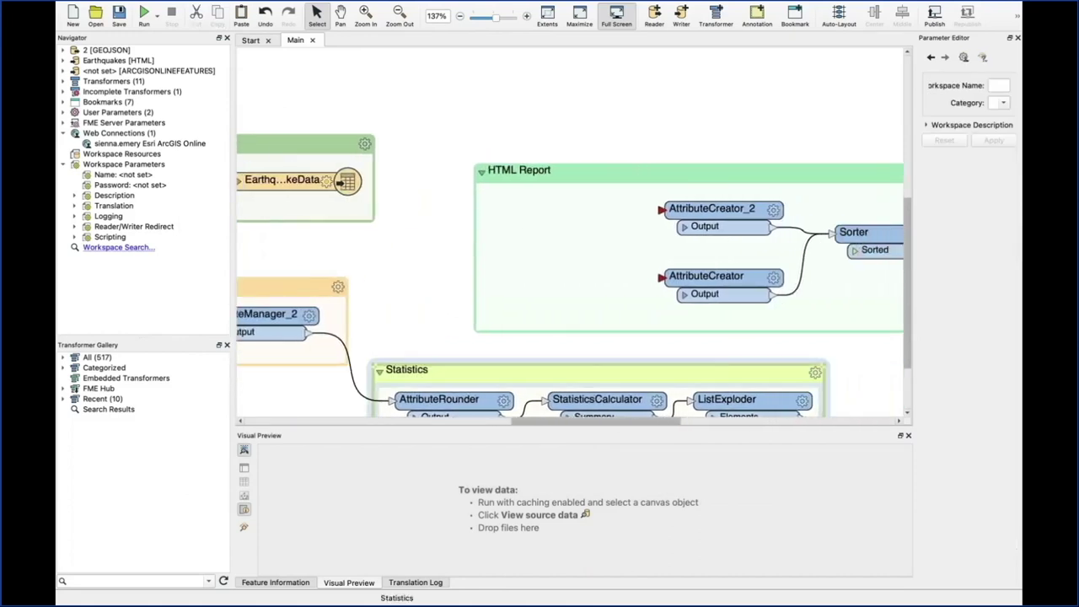
scroll(327, 306, "down", 2)
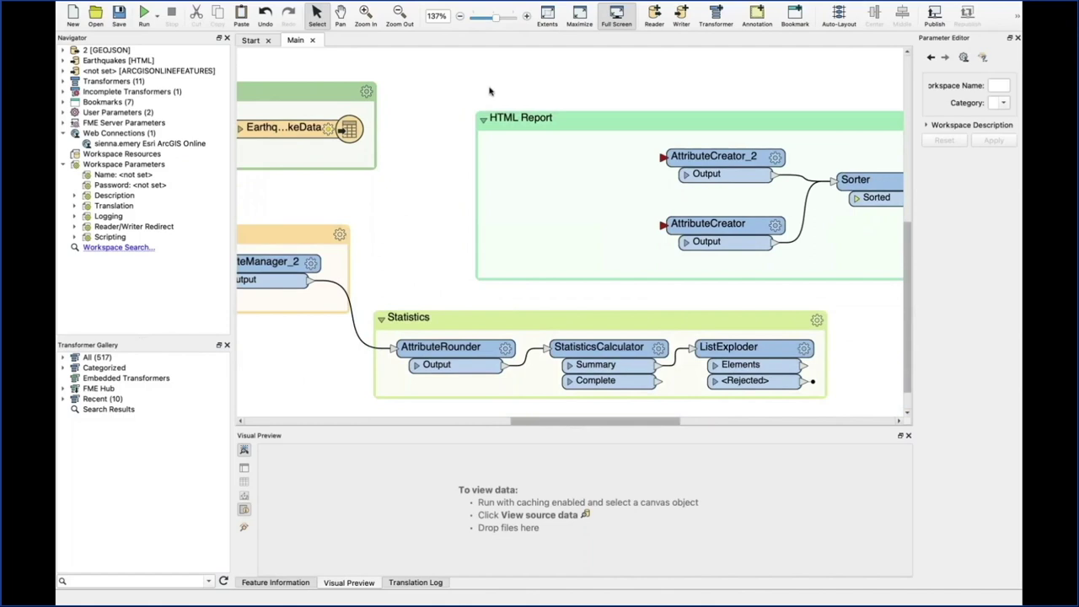
- Add an HTMLReportGenerator to the HTML Report bookmark, fed by the AttributeManager_2 output and connected onward to AttributeCreator_2
type("html")
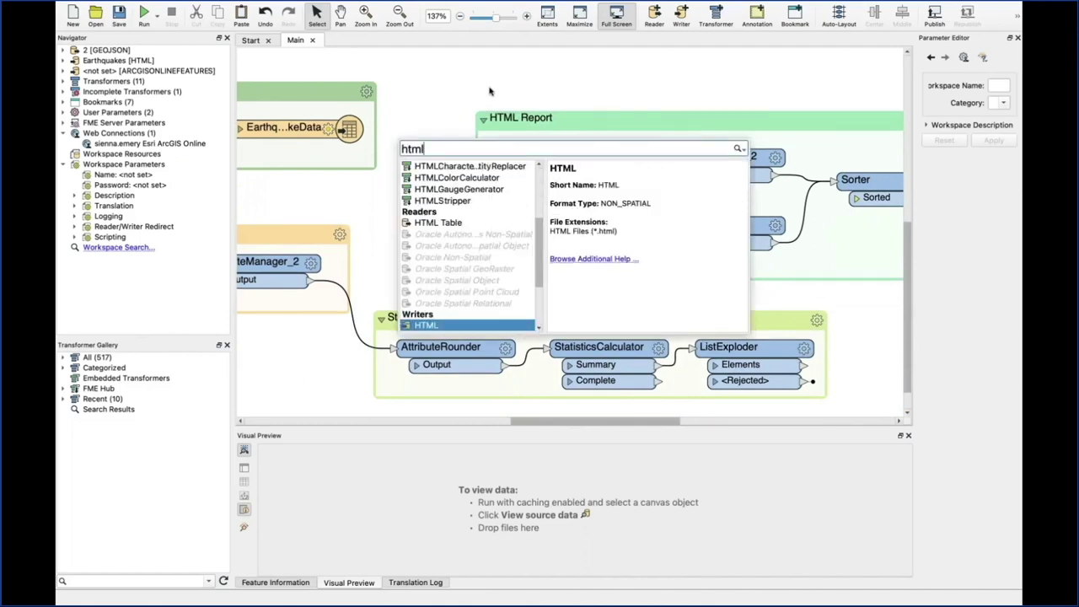
type("re")
double_click(461, 179)
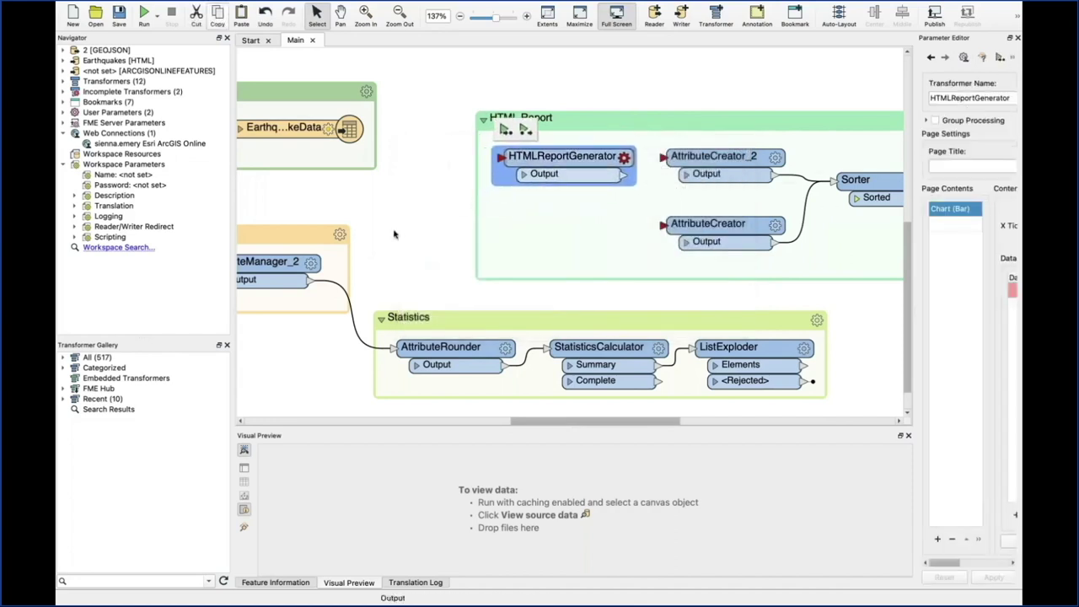
left_click_drag(311, 283, 501, 160)
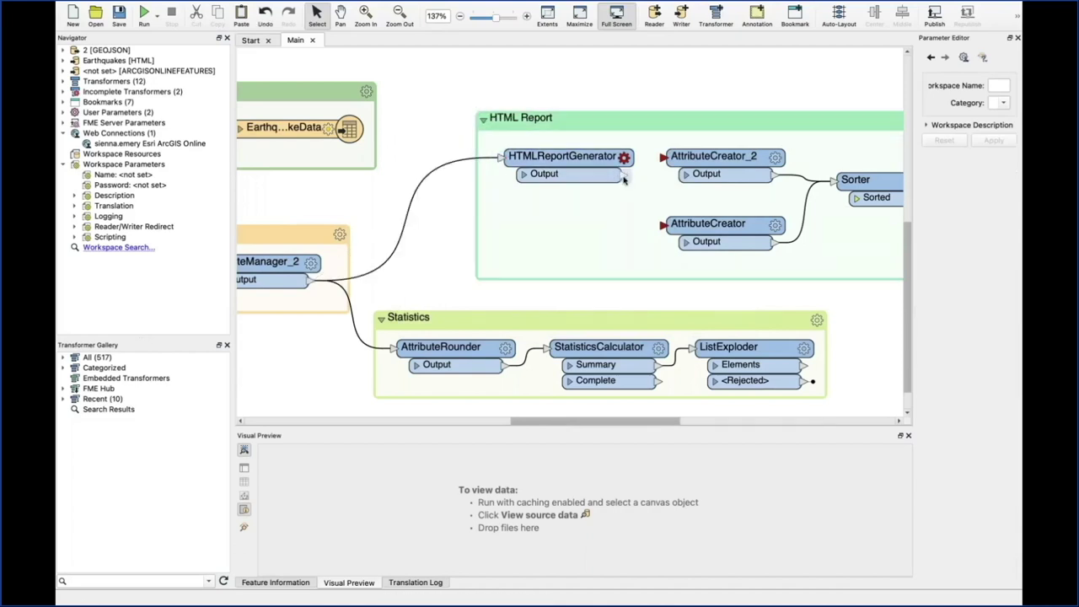
- Change the HTMLReportGenerator's first page content to a Header with the text "Earthquake Data!!!" at level H1
left_click(623, 157)
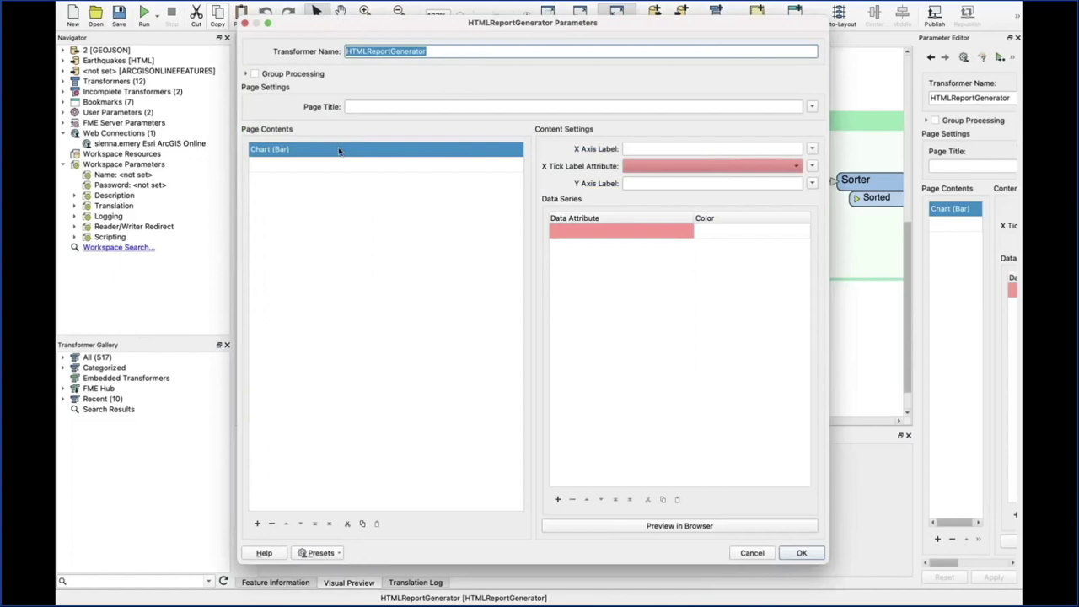
left_click(338, 150)
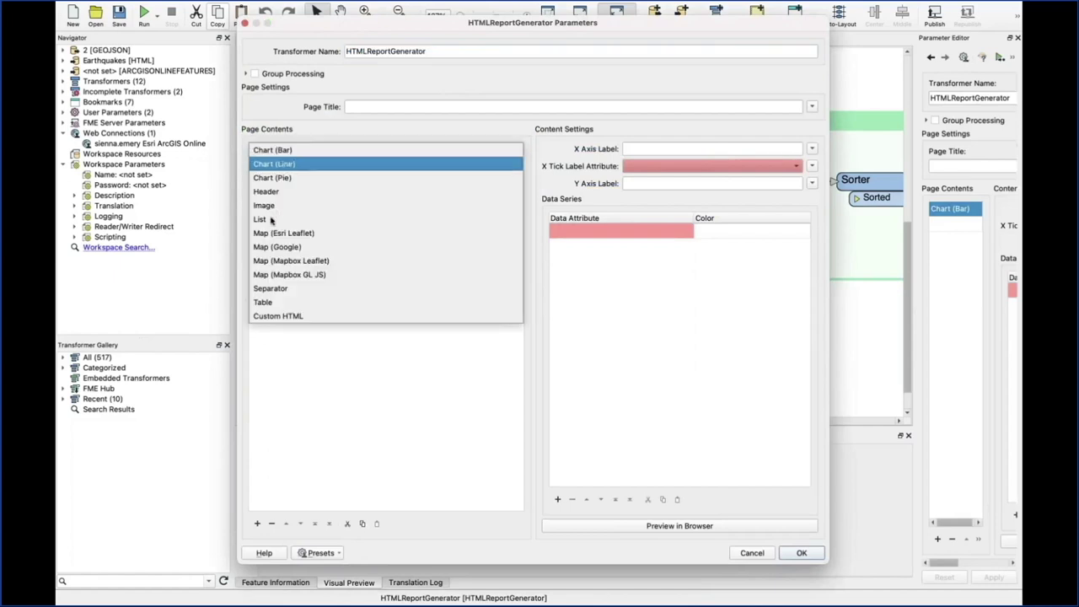
left_click(287, 194)
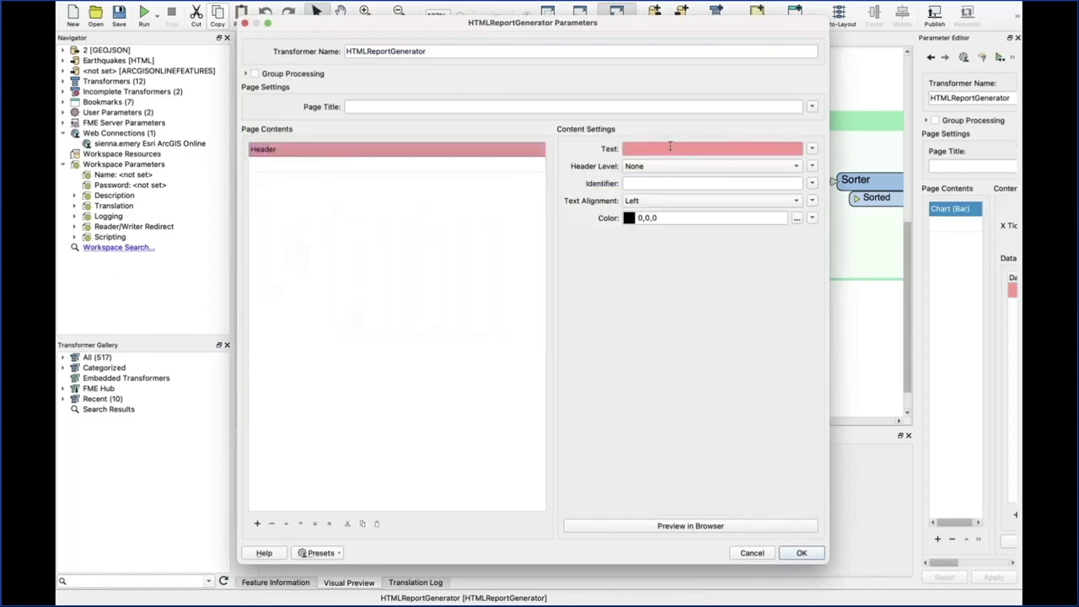
left_click(670, 147)
type("Earthquake Data!!!")
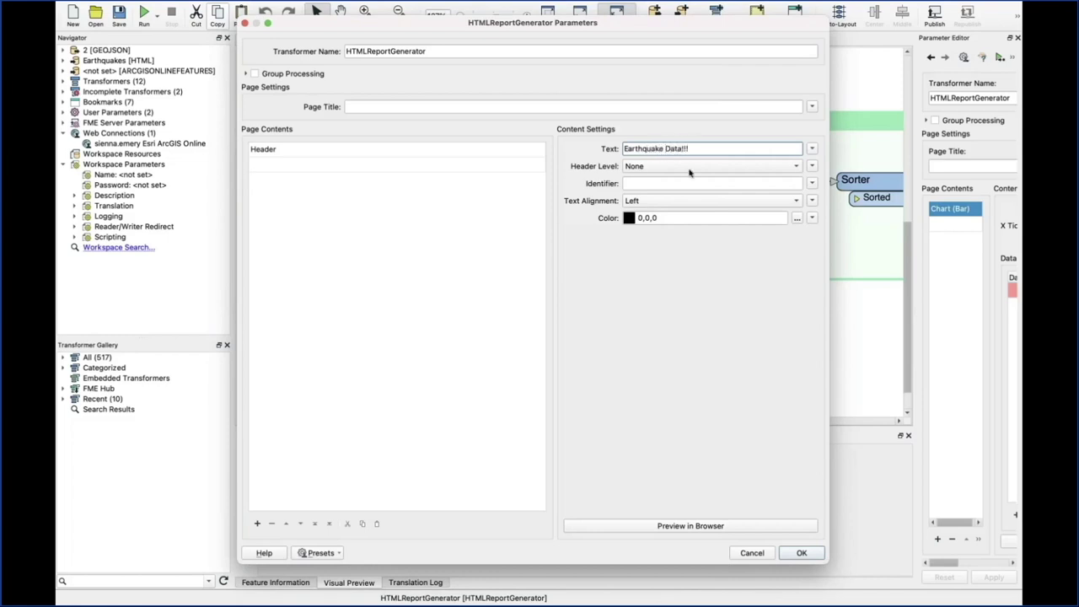
left_click(688, 168)
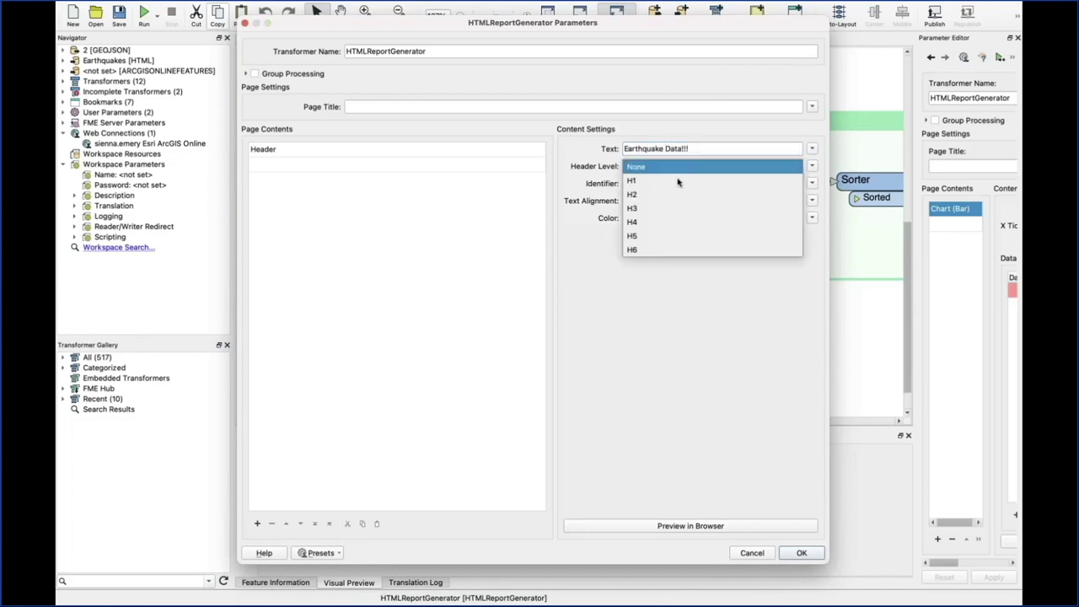
left_click(665, 187)
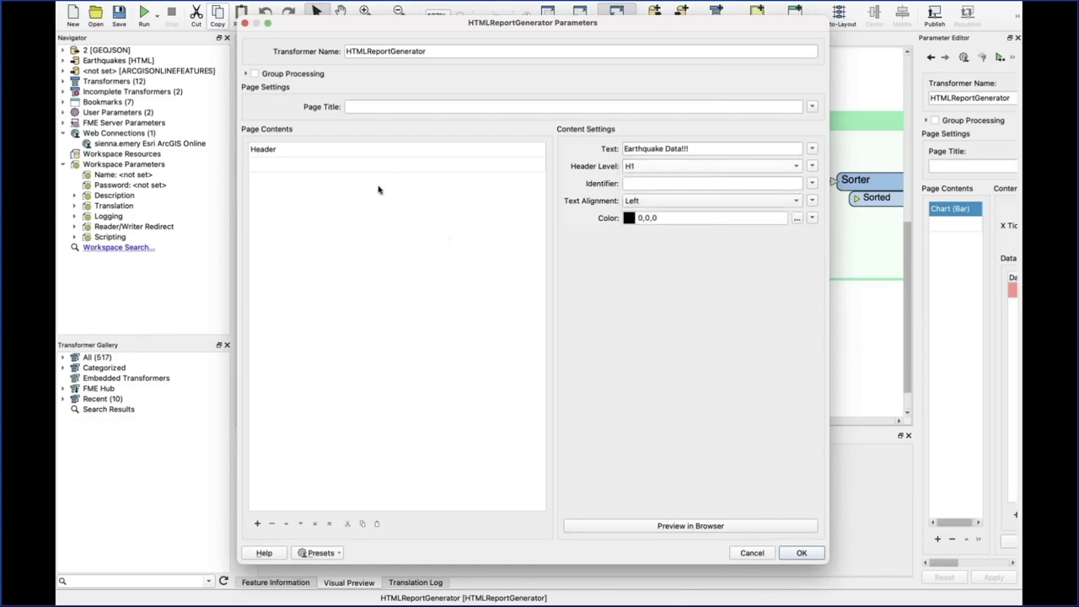
- Add a Map (Esri Leaflet) content item below the header, labelled by the Popup attribute with a Satellite basemap, and accept the parameters
left_click(268, 166)
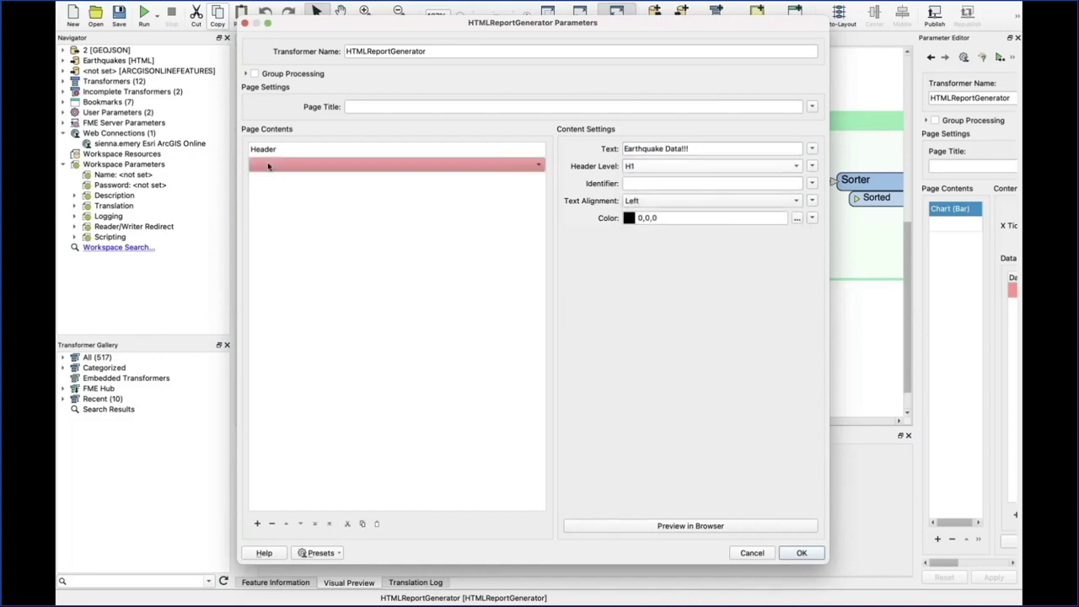
left_click(294, 166)
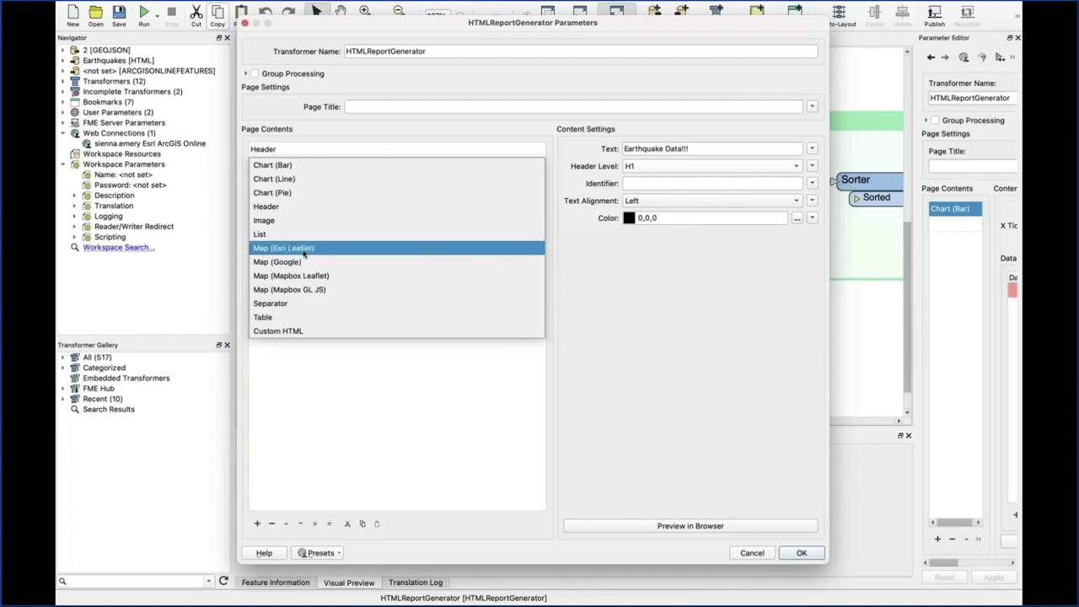
left_click(304, 249)
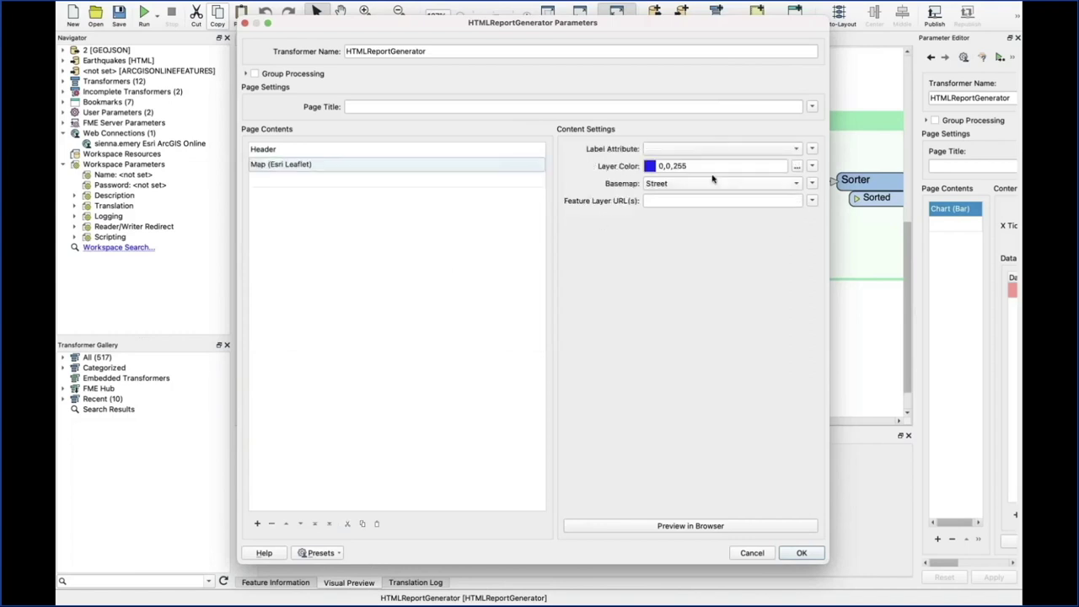
left_click(682, 152)
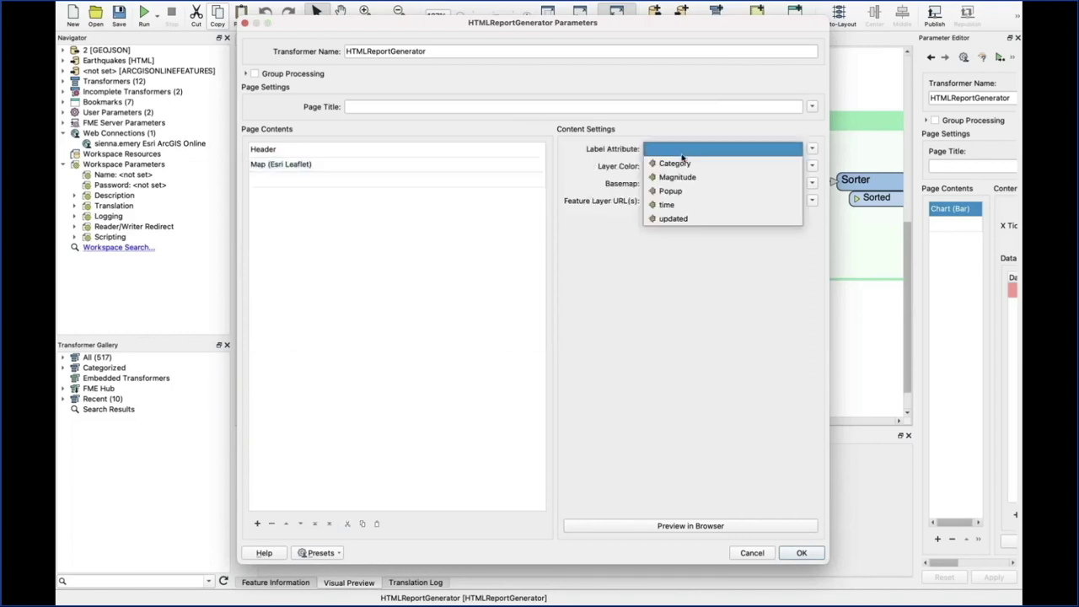
left_click(684, 191)
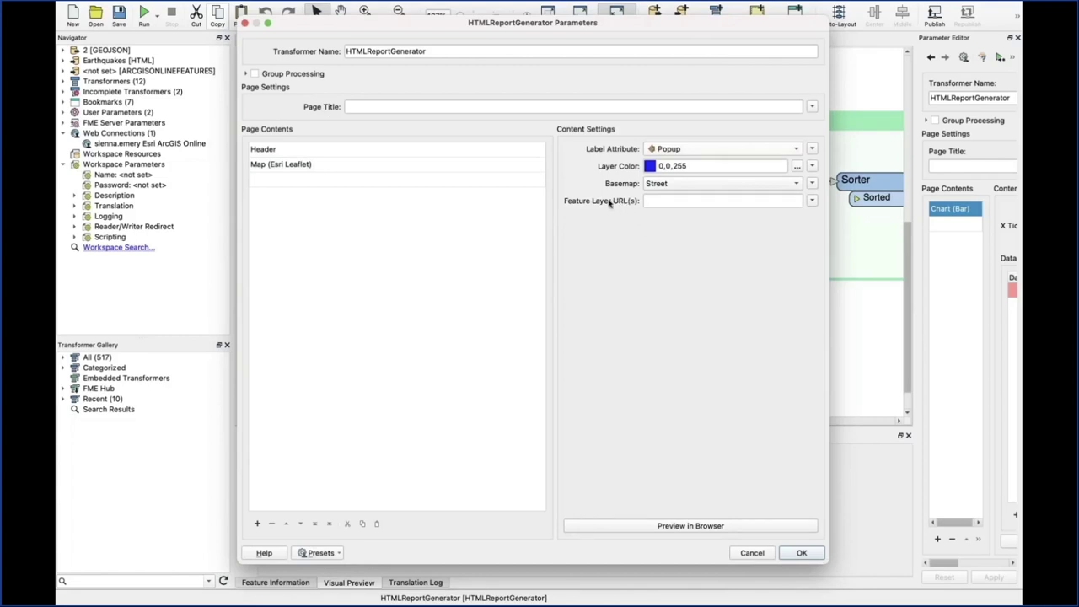
left_click(682, 186)
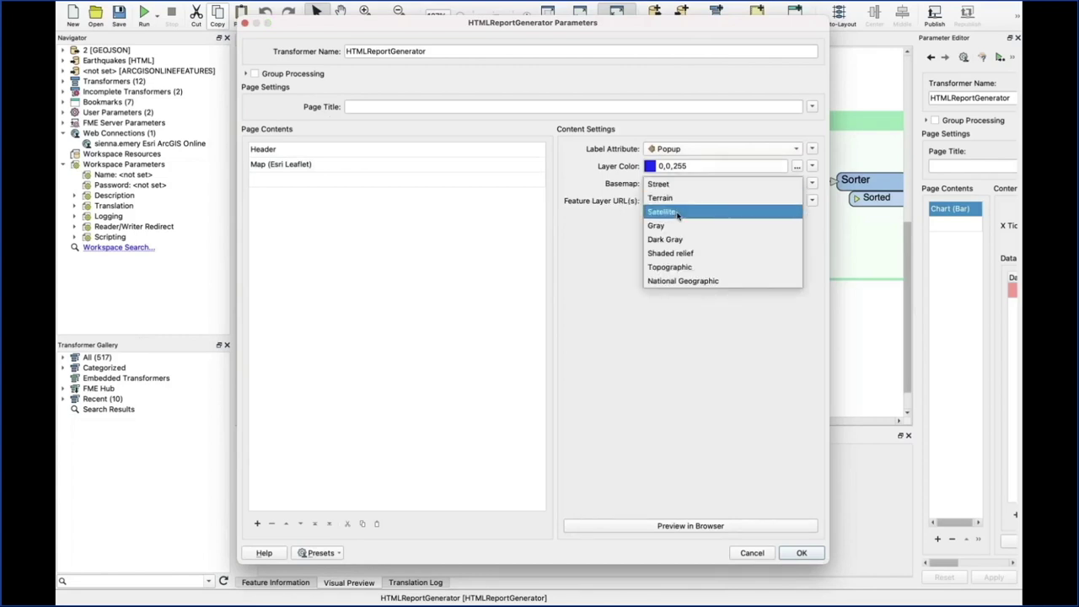
left_click(678, 213)
left_click(801, 553)
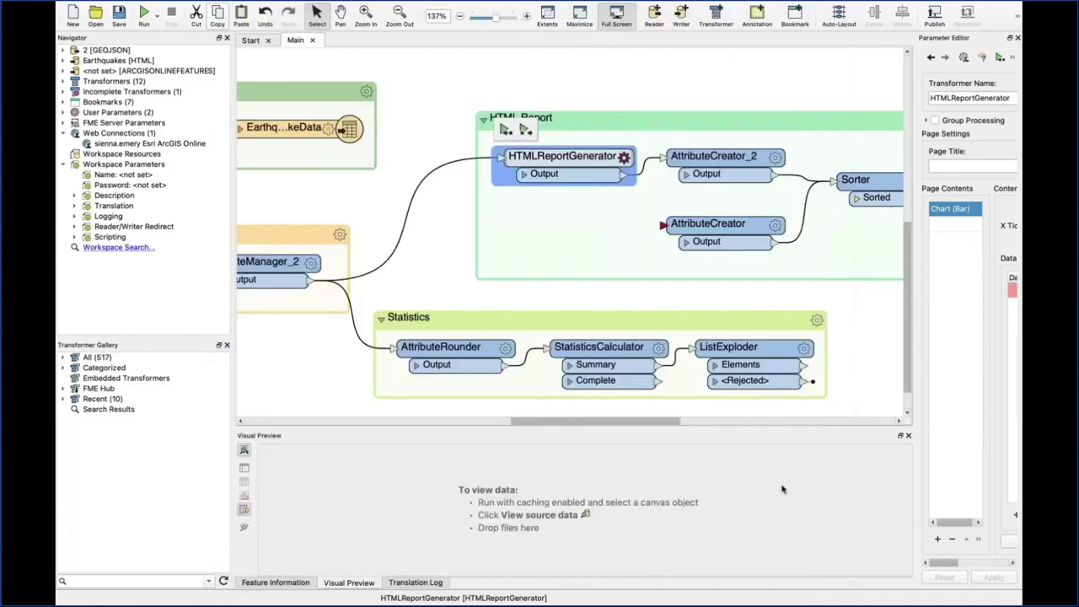
- Add a second HTMLReportGenerator below the first in the HTML Report bookmark and connect the ListExploder Elements output to it
left_click(864, 350)
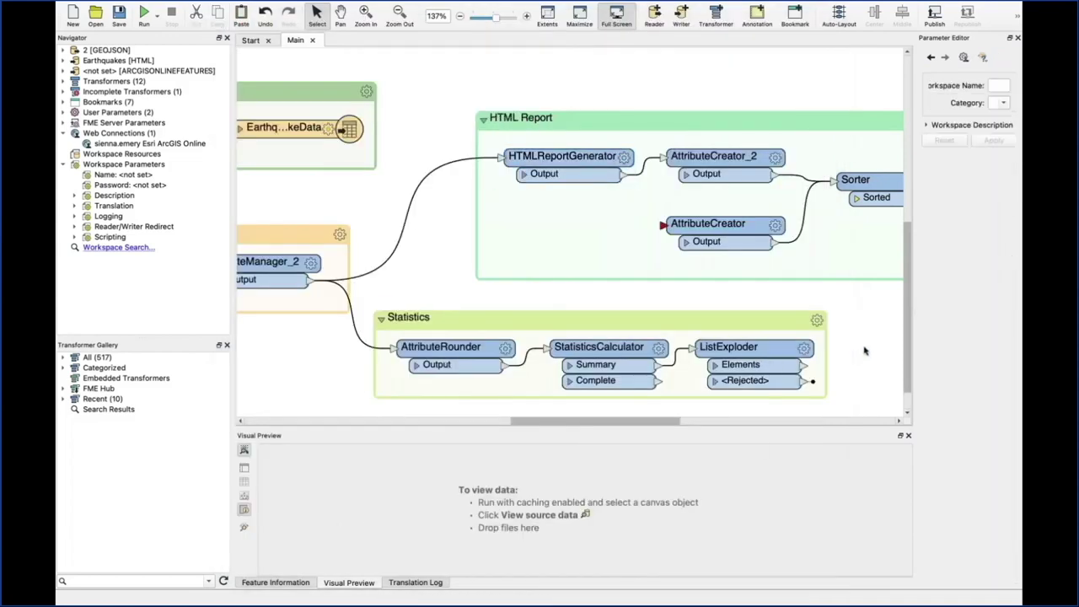
type("html")
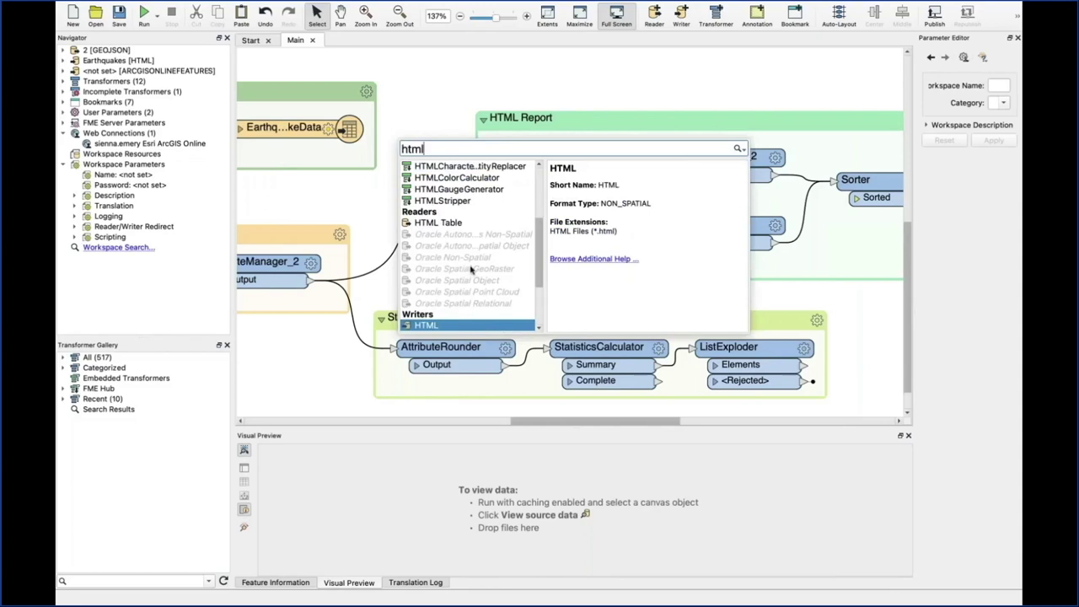
scroll(479, 327, "down", 3)
scroll(470, 288, "up", 10)
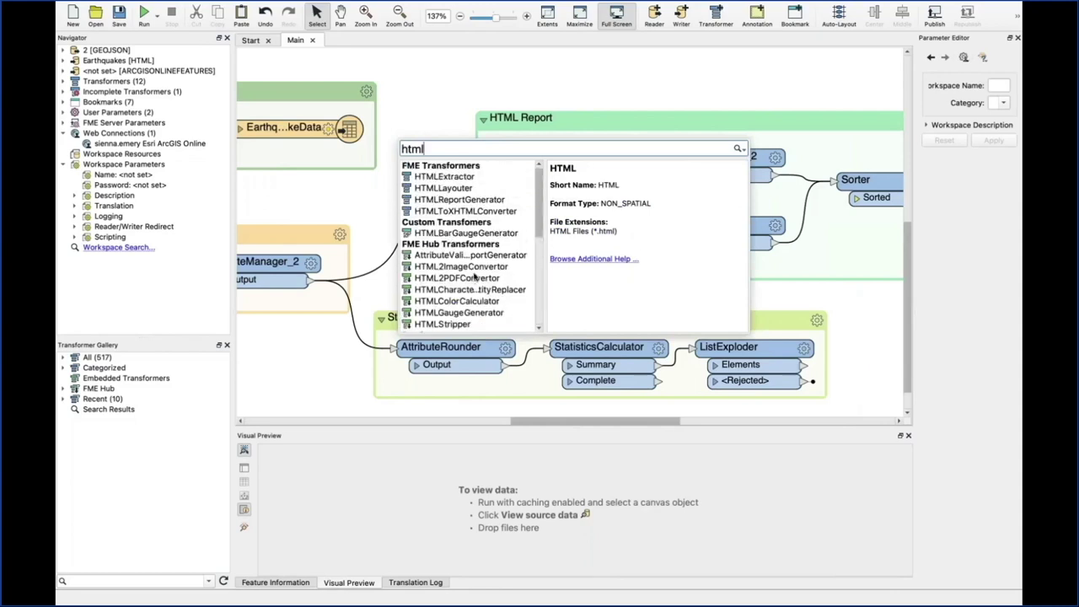
double_click(445, 201)
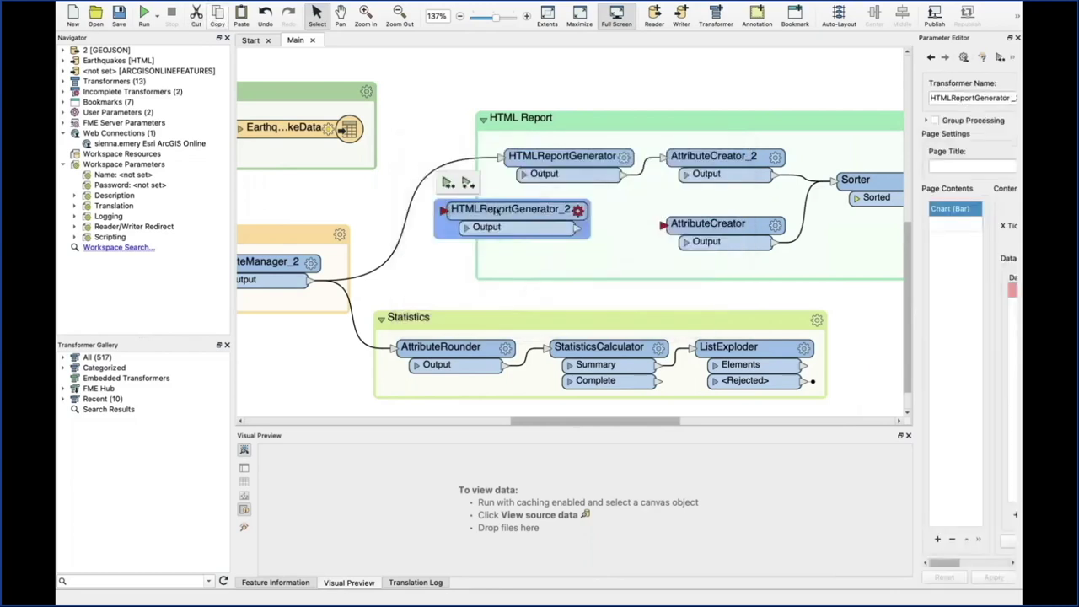
left_click_drag(447, 205, 494, 215)
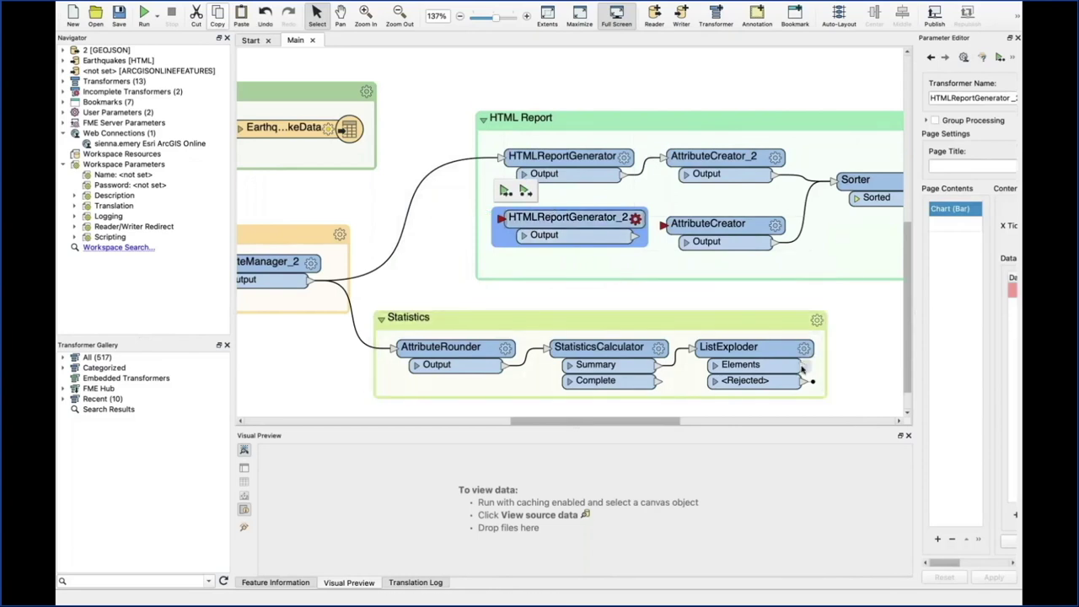
left_click_drag(804, 365, 499, 221)
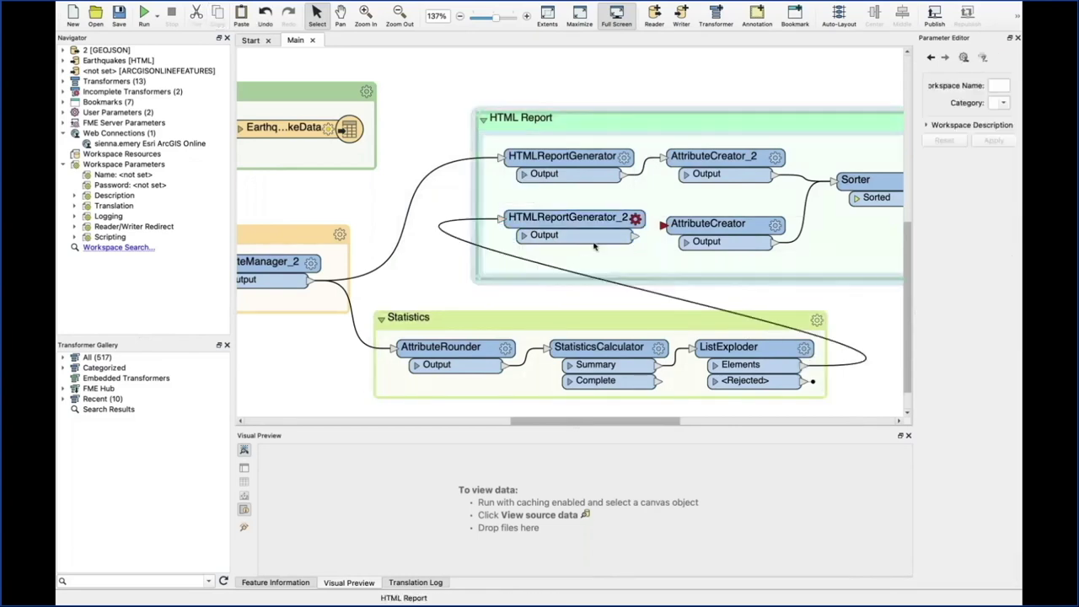
left_click_drag(634, 236, 639, 221)
- Configure the second report generator's bar chart with count as the X tick label attribute and value as the data attribute
left_click(636, 219)
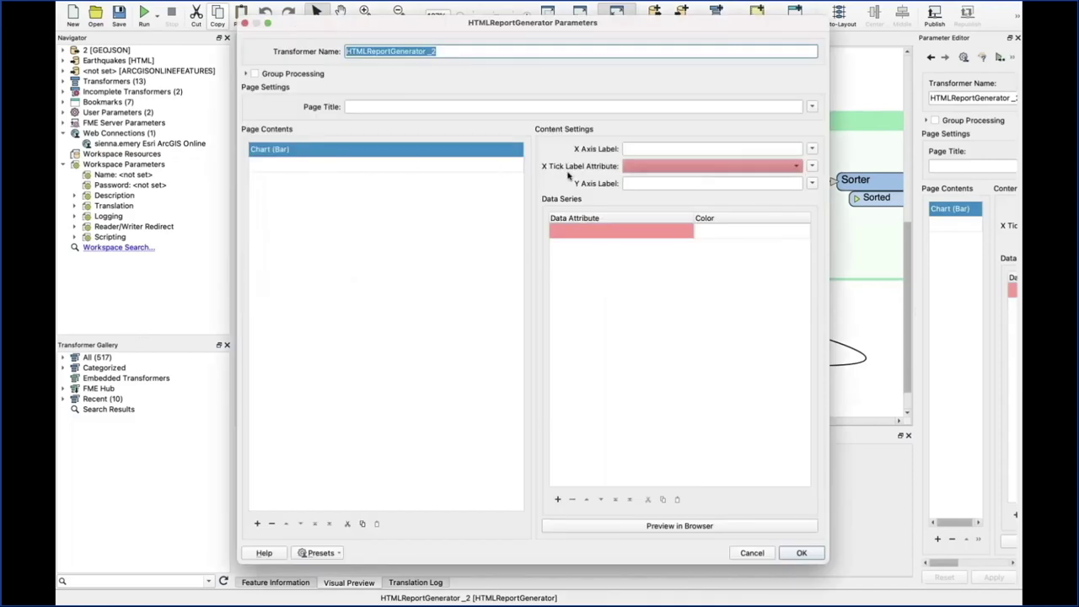
left_click(707, 167)
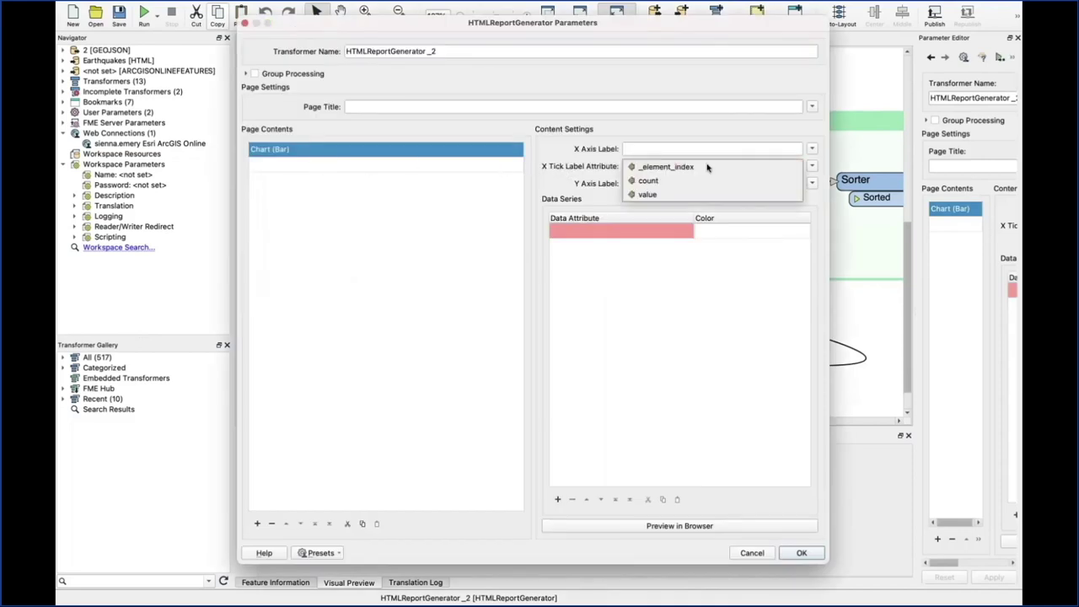
left_click(660, 183)
left_click(615, 235)
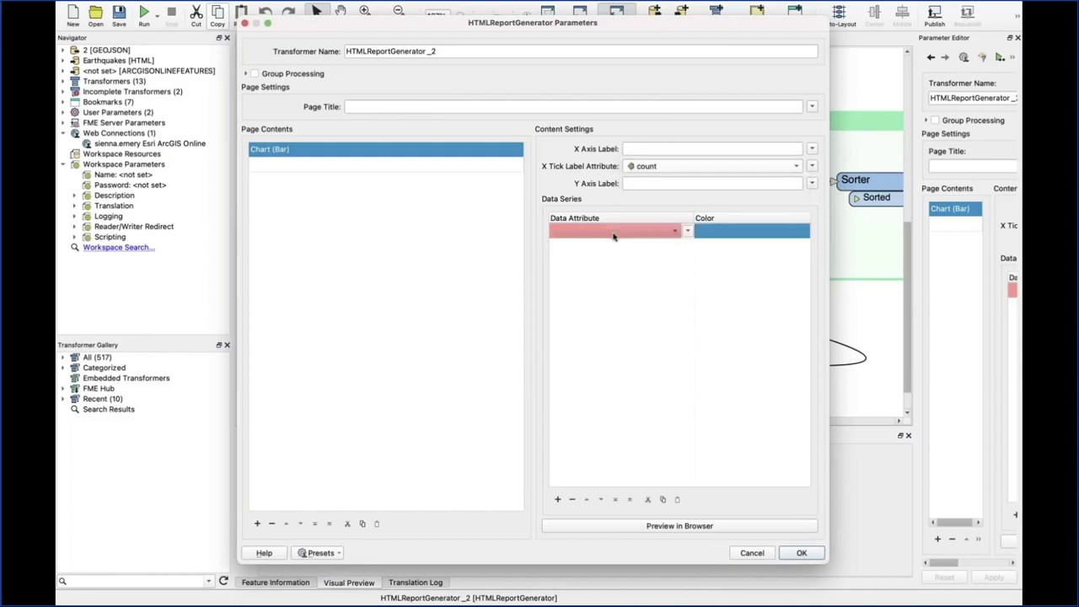
left_click(614, 237)
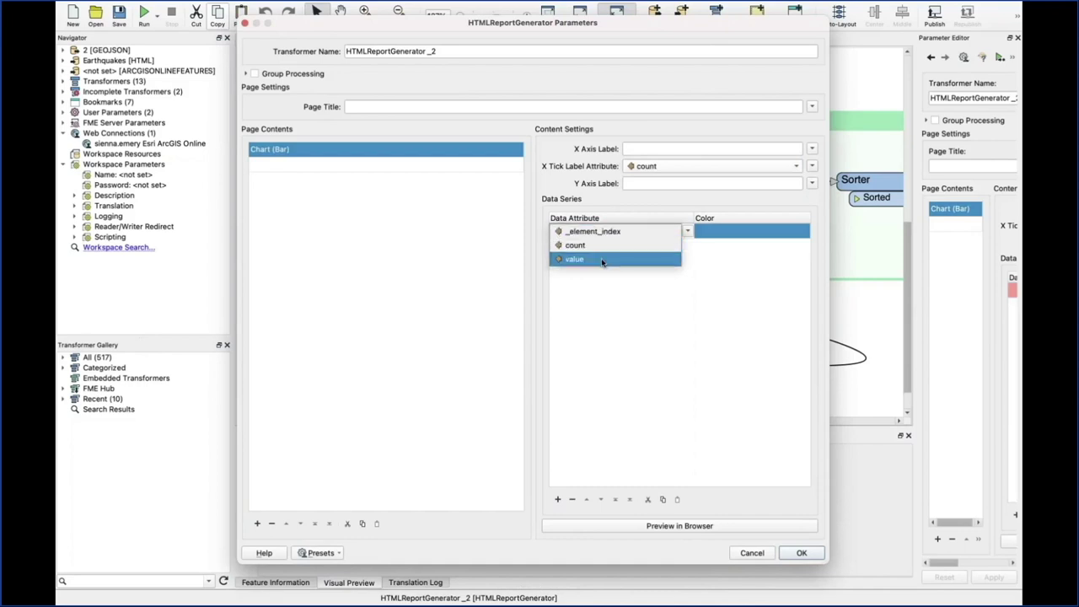
left_click(602, 262)
left_click(699, 263)
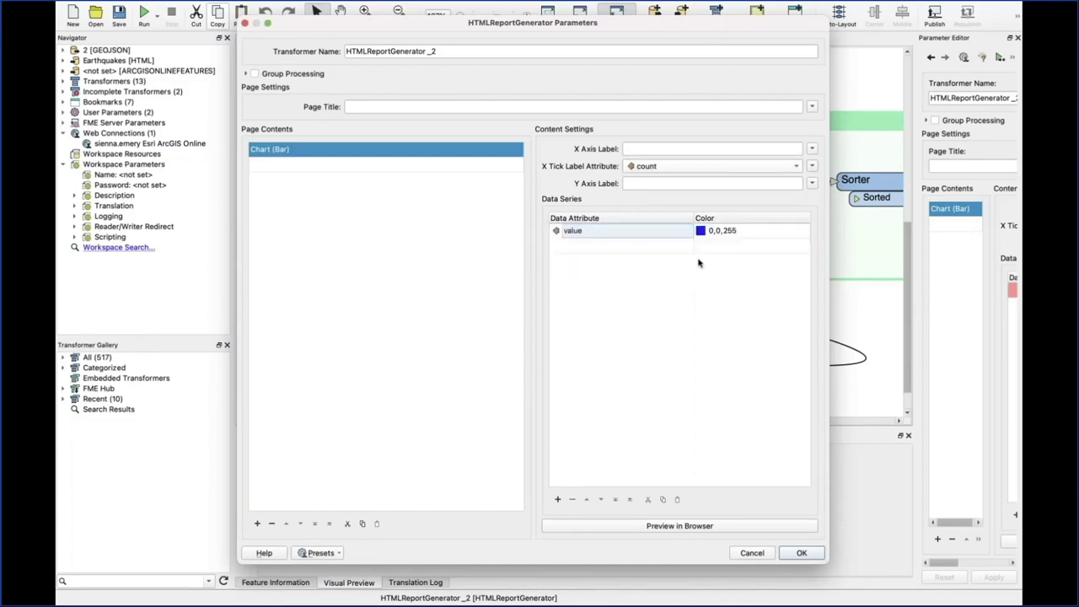
- Accept the second report generator's bar chart parameters and check the StatisticsCalculator's histogram setting for Magnitude
left_click(801, 554)
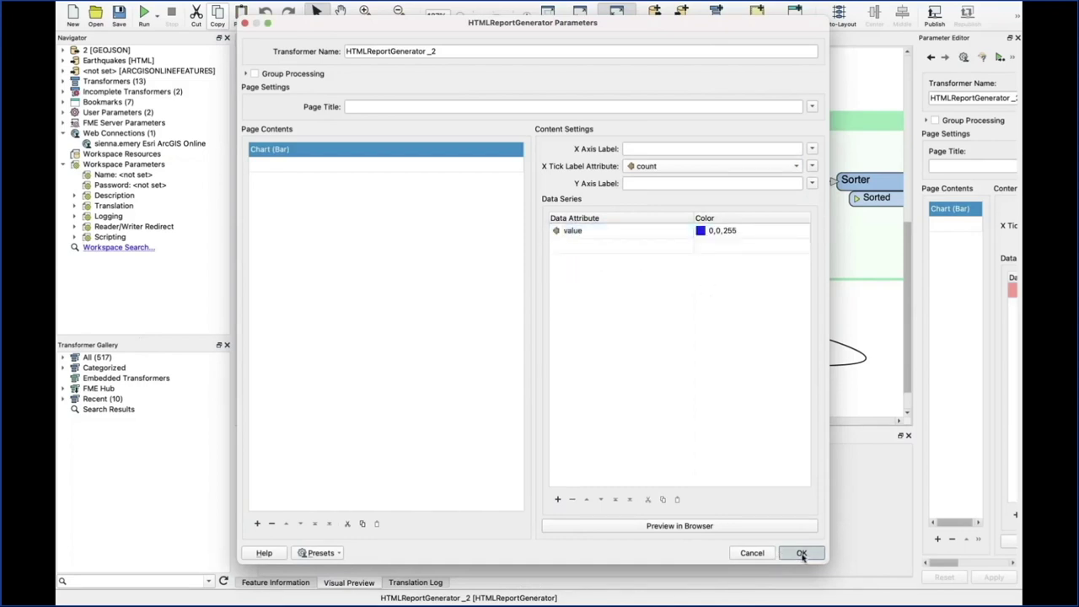
left_click(658, 349)
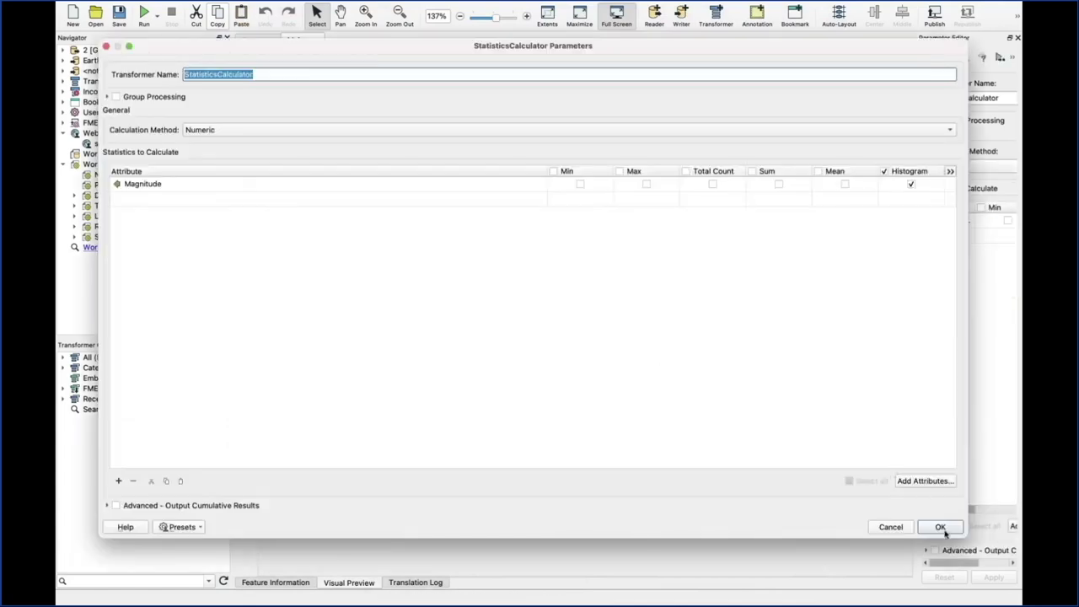
left_click(939, 526)
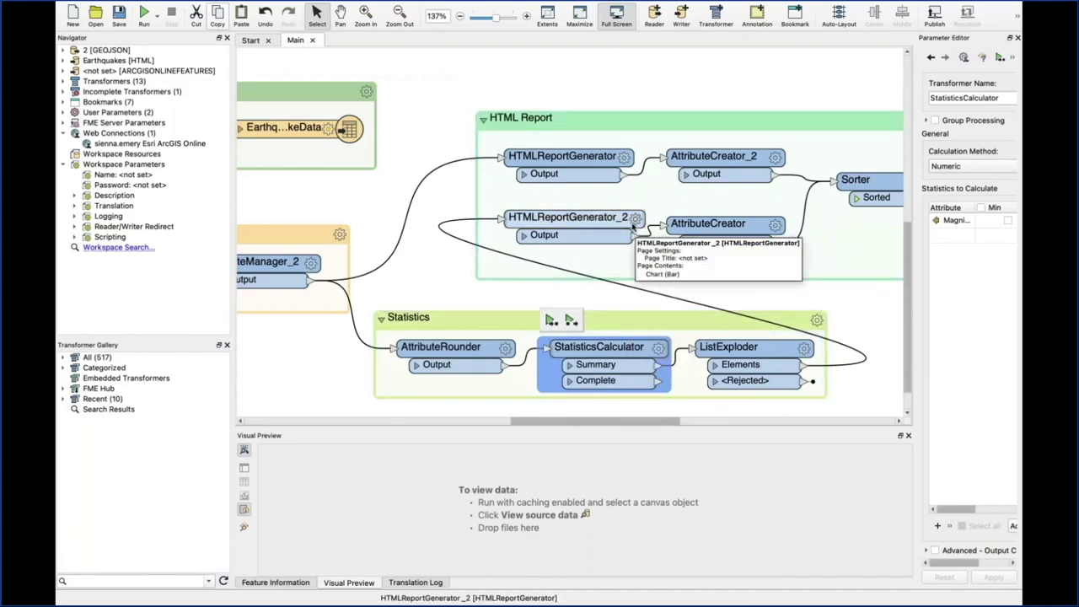
- Move the HTML writer feature type closer to the HTML Report bookmark and run the whole workspace
scroll(634, 228, "right", 10)
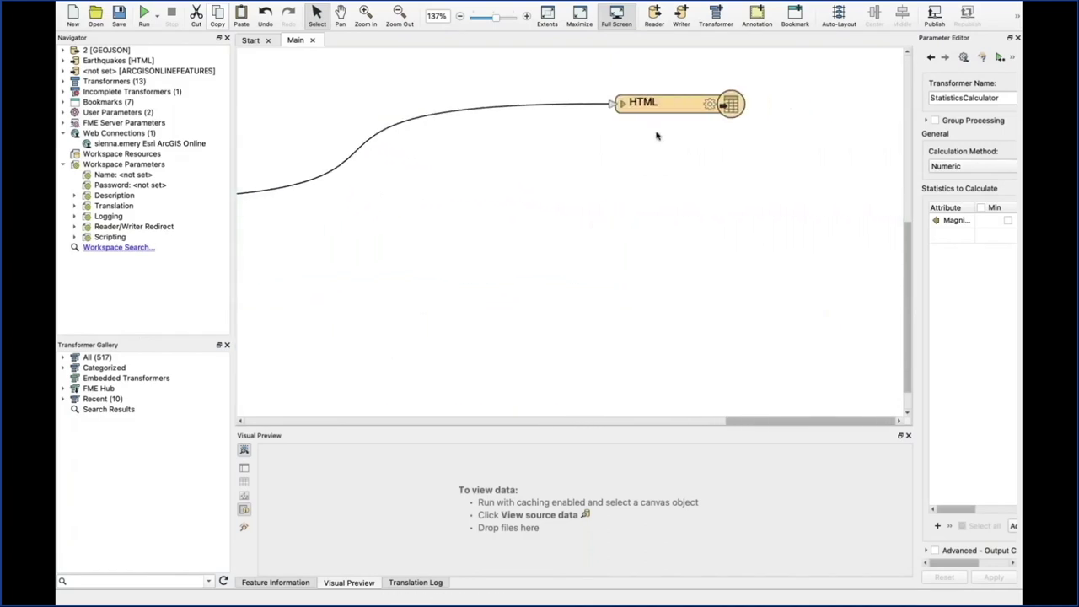
left_click_drag(675, 114, 383, 253)
scroll(383, 252, "left", 10)
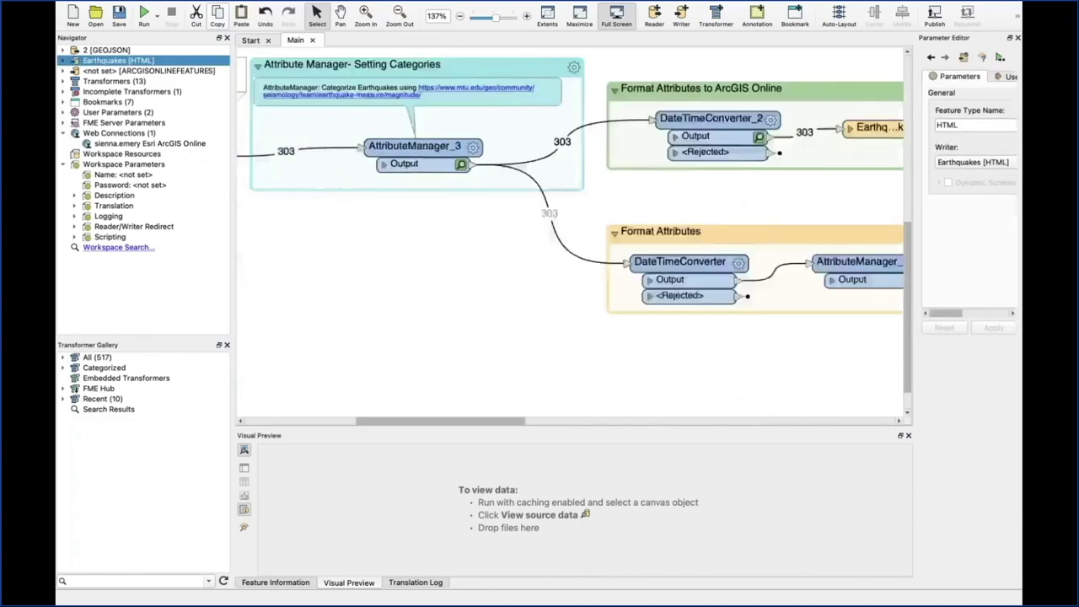
left_click(145, 16)
left_click(668, 348)
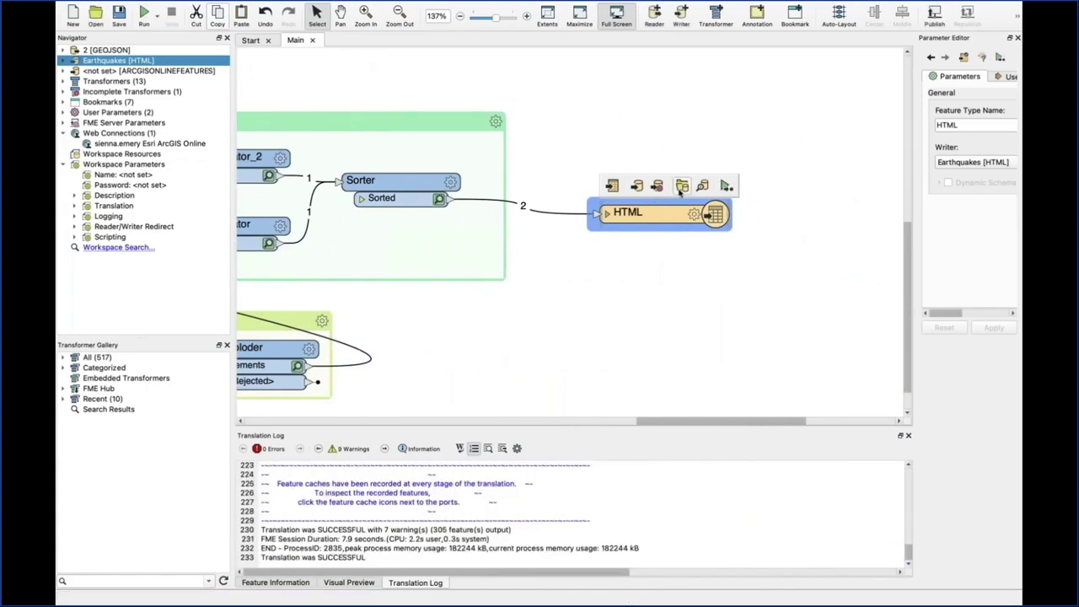
- Open the generated Earthquakes.html from the HTML writer's output folder and view its map and bar chart
left_click(681, 186)
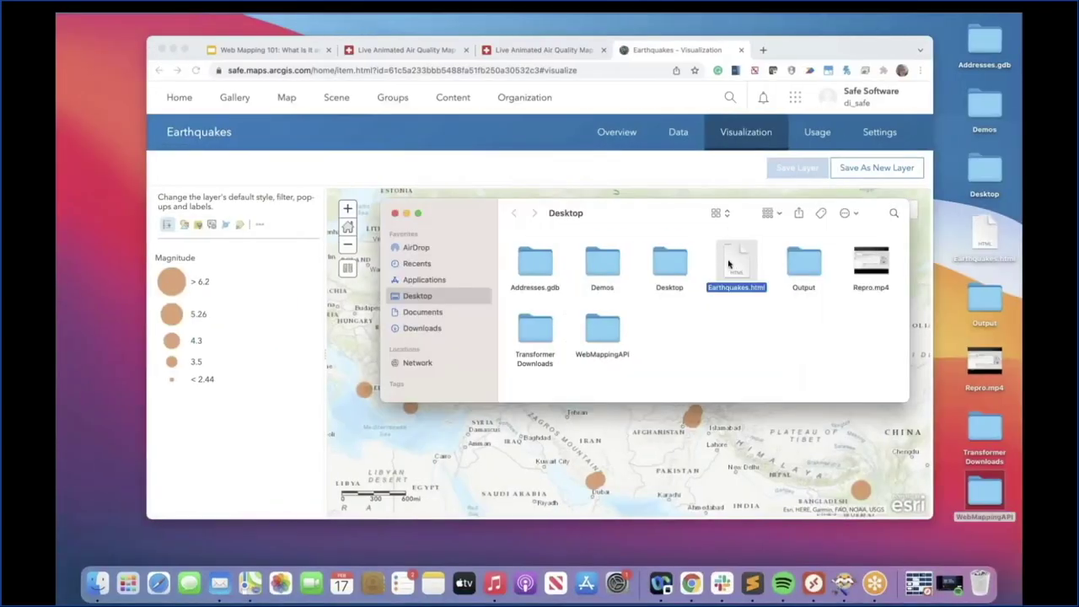
double_click(730, 264)
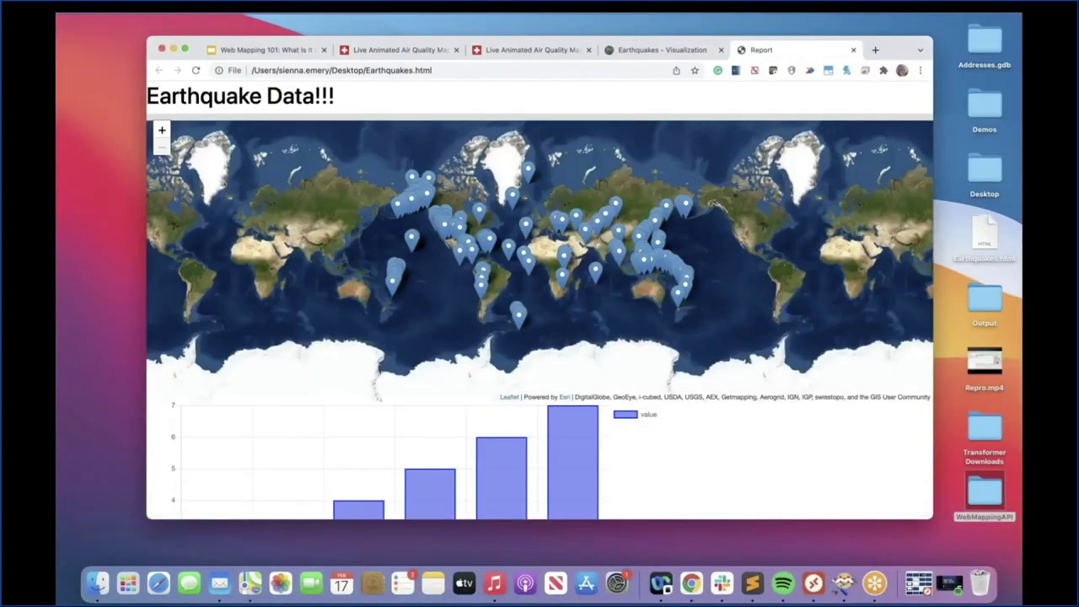
scroll(697, 274, "down", 1)
left_click_drag(539, 211, 476, 219)
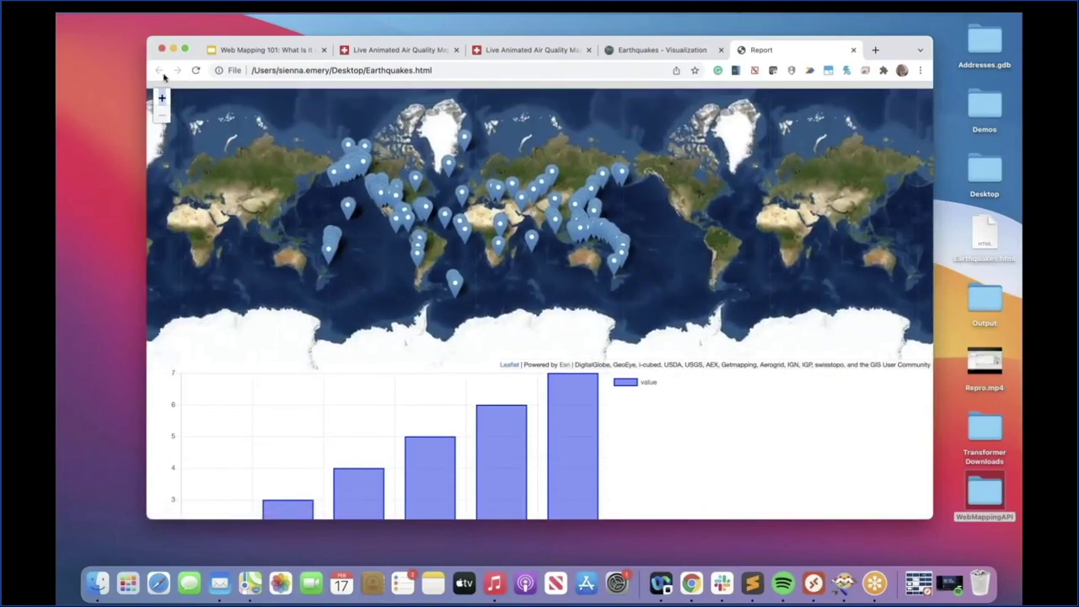
- Examine the popups of several earthquake markers in the Atlantic and the southern United States on the report map
left_click(162, 98)
left_click(162, 114)
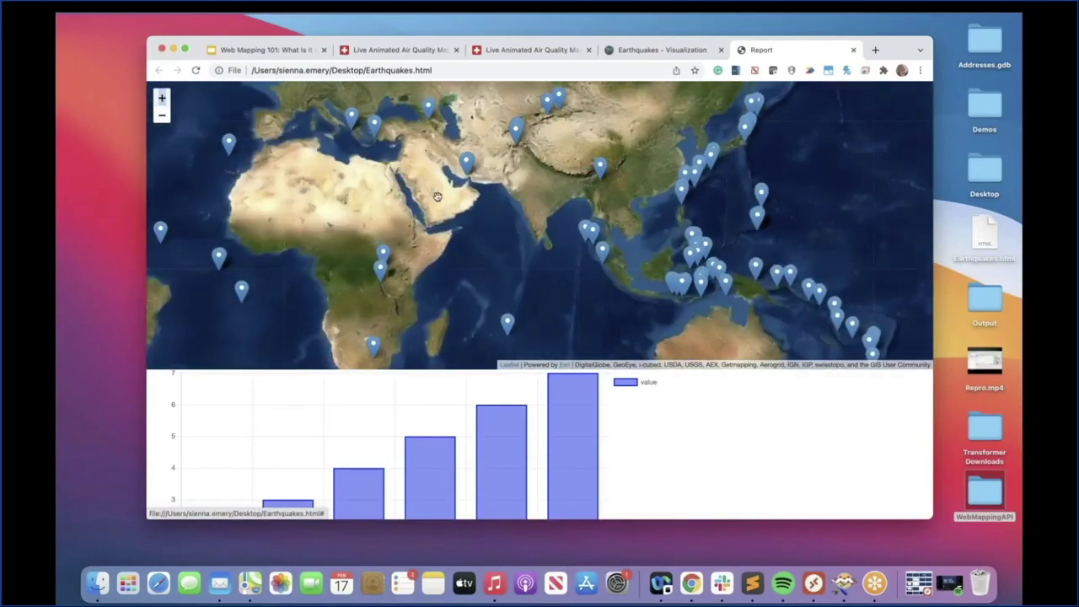
scroll(471, 195, "up", 1)
scroll(471, 195, "up", 1)
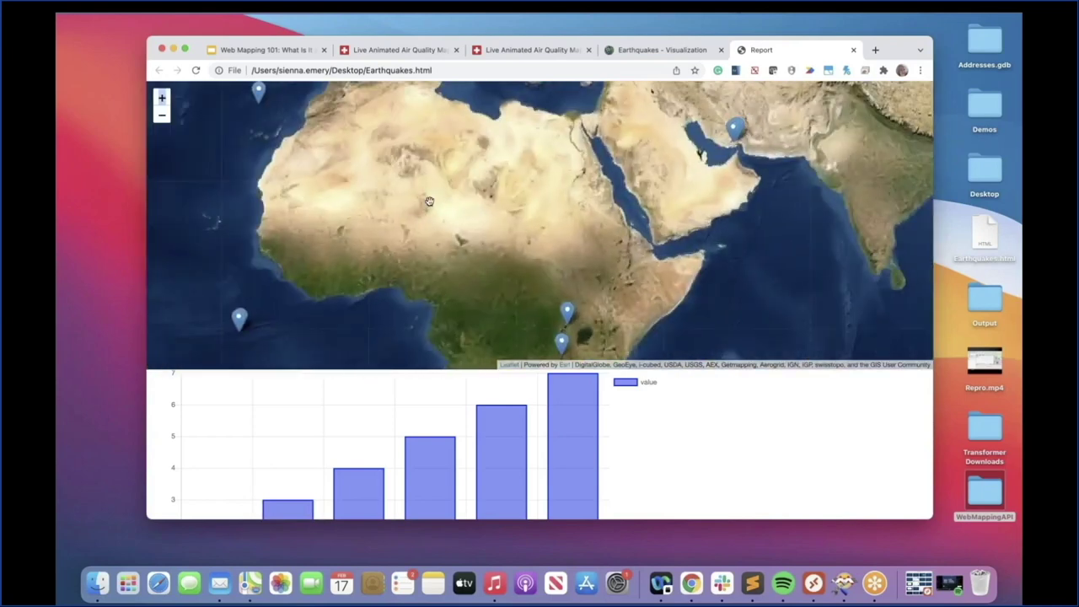
left_click_drag(535, 177, 624, 156)
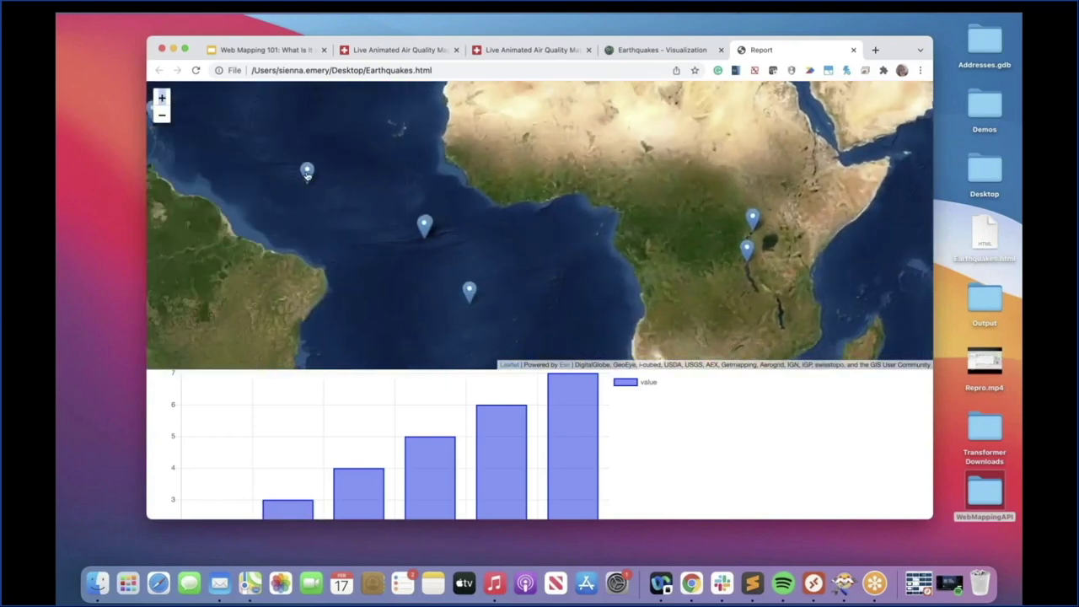
left_click(307, 173)
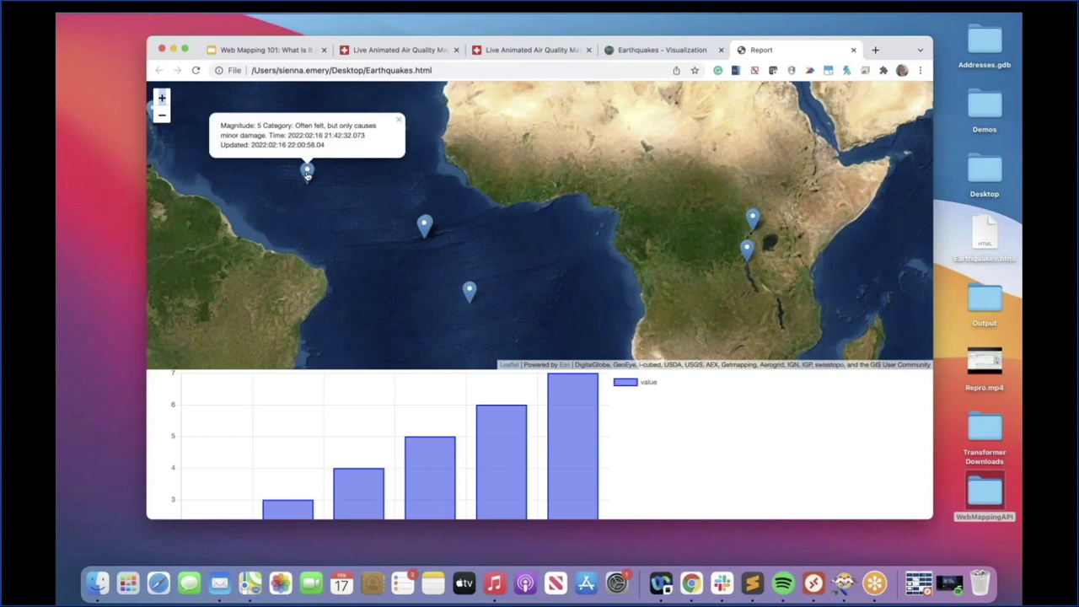
left_click(469, 292)
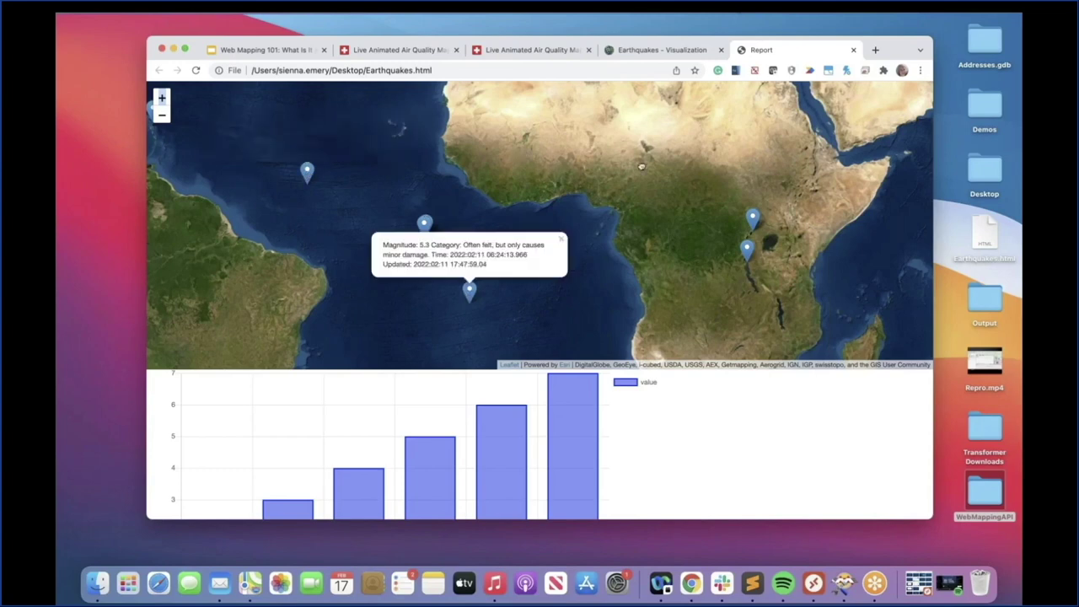
left_click_drag(401, 177, 656, 195)
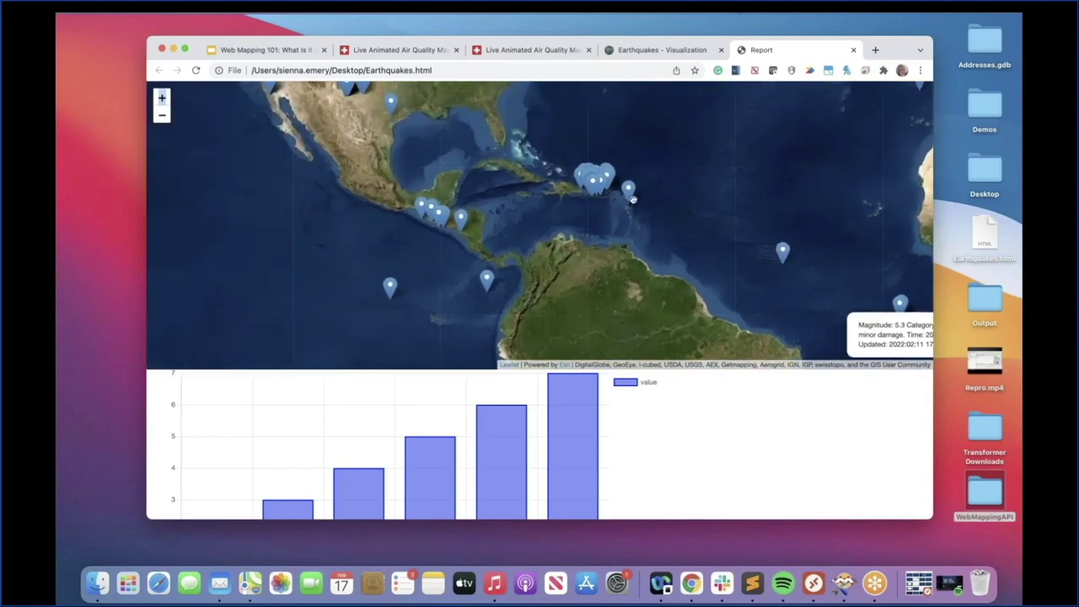
left_click(390, 103)
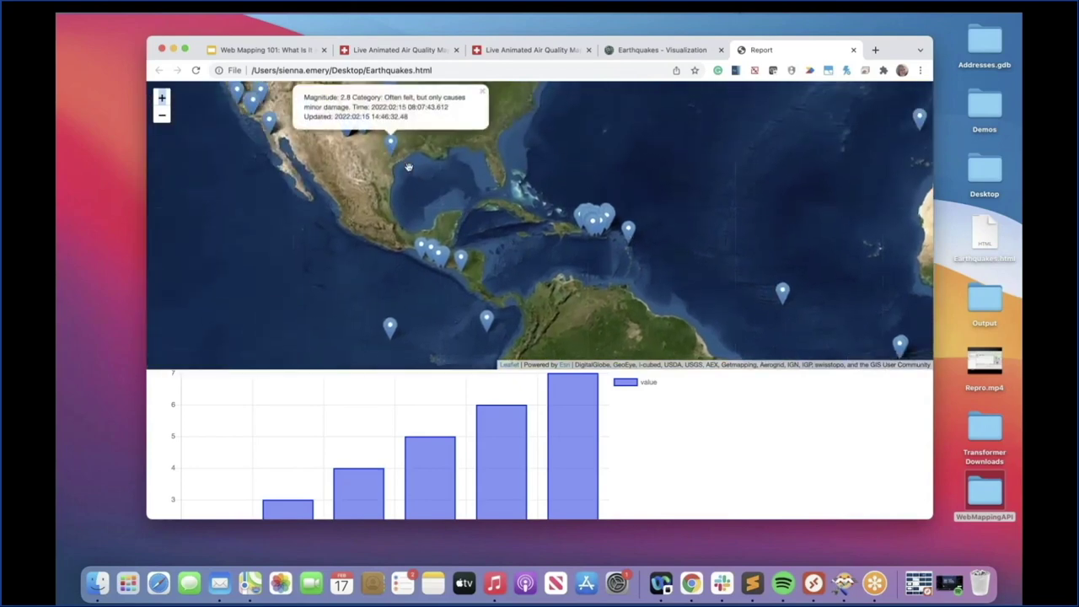
left_click(358, 169)
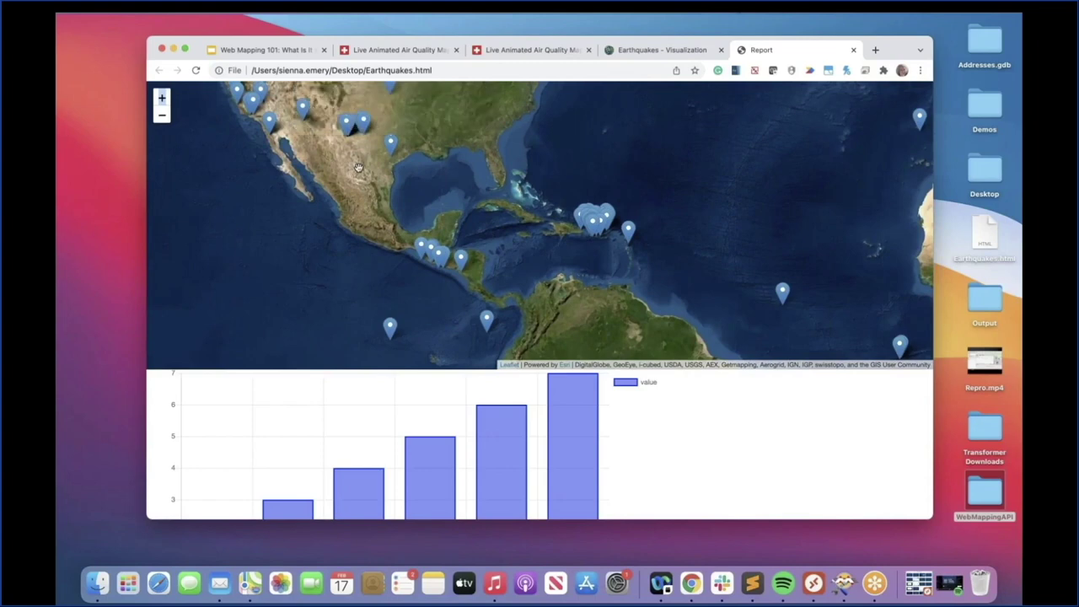
- In FME Workbench, set HTMLReportGenerator_2's bar chart to use value as X tick label attribute and count as data attribute
left_click(843, 582)
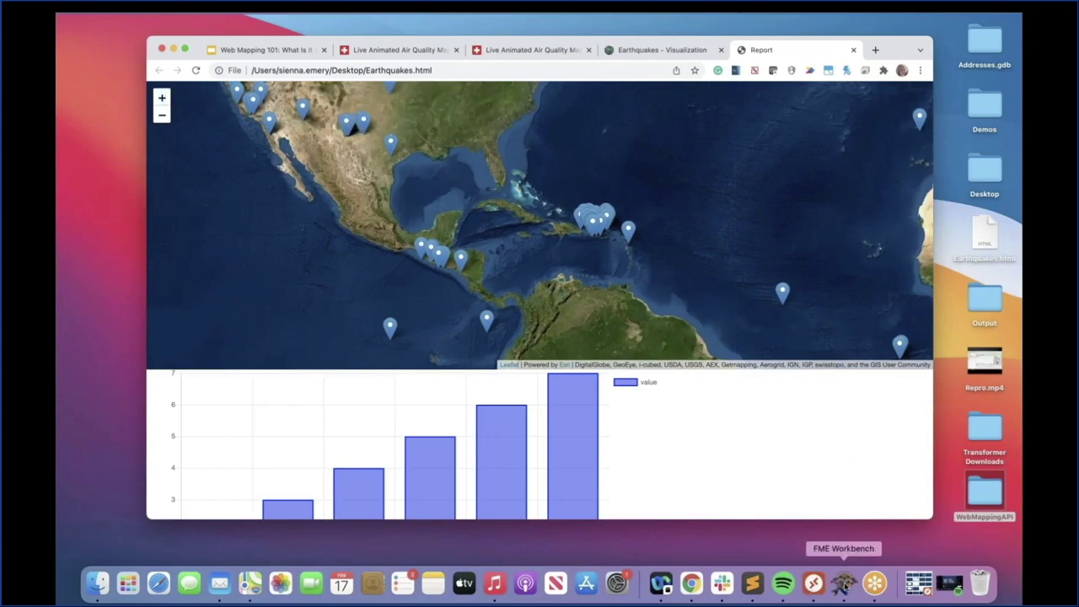
scroll(603, 309, "left", 5)
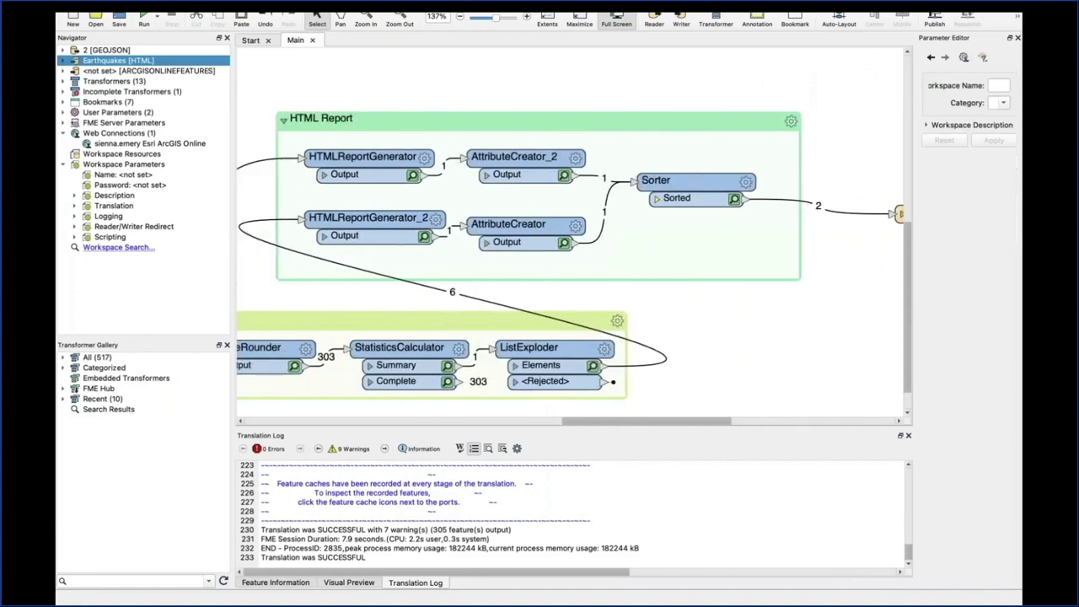
left_click(434, 224)
left_click(435, 220)
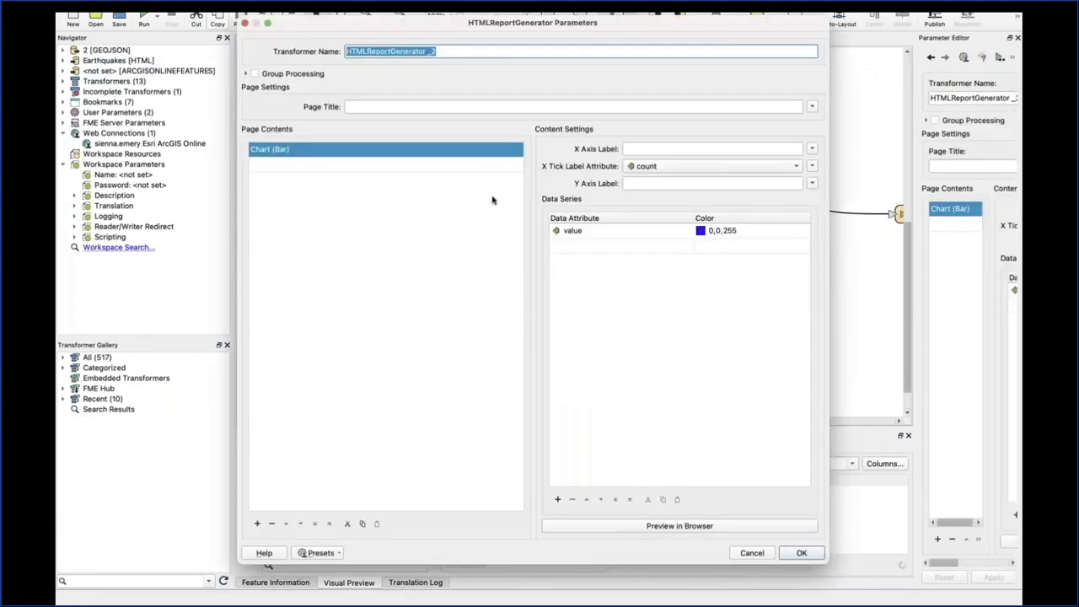
left_click(683, 168)
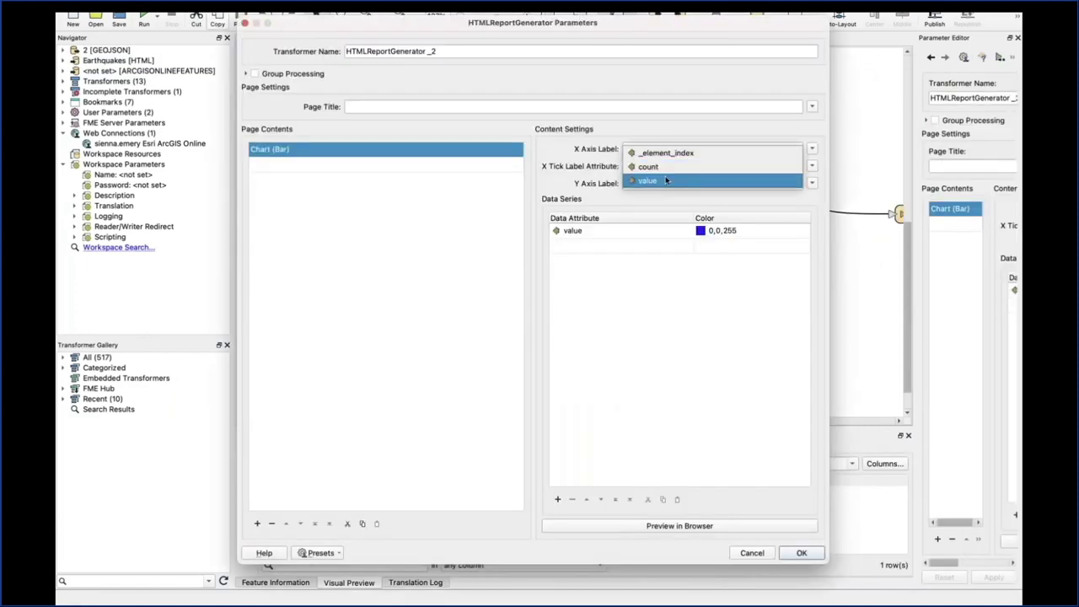
left_click(666, 179)
left_click(607, 237)
left_click(601, 237)
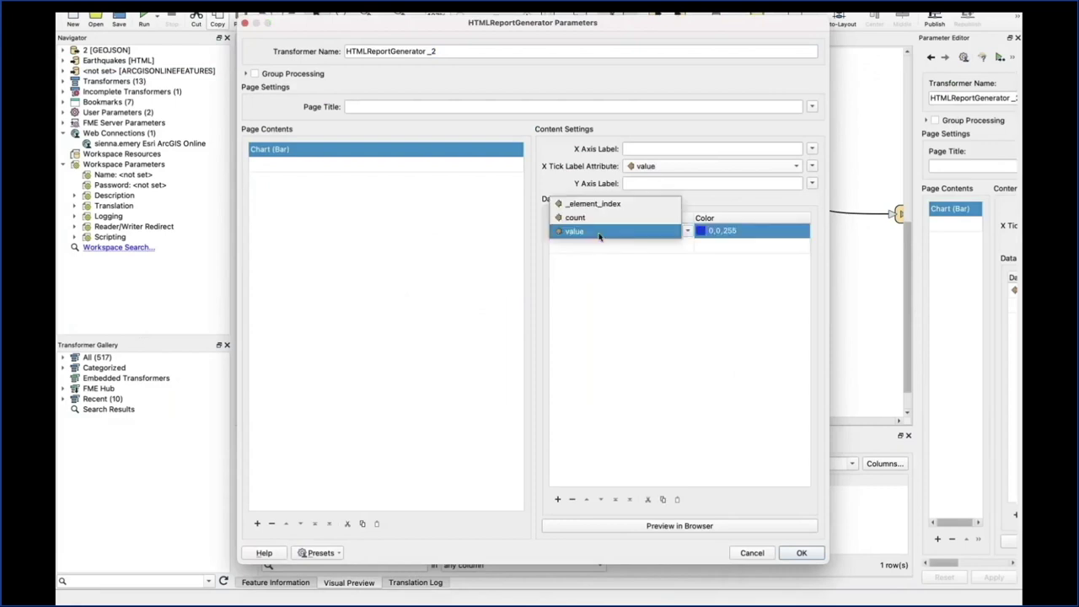
left_click(587, 218)
left_click(801, 553)
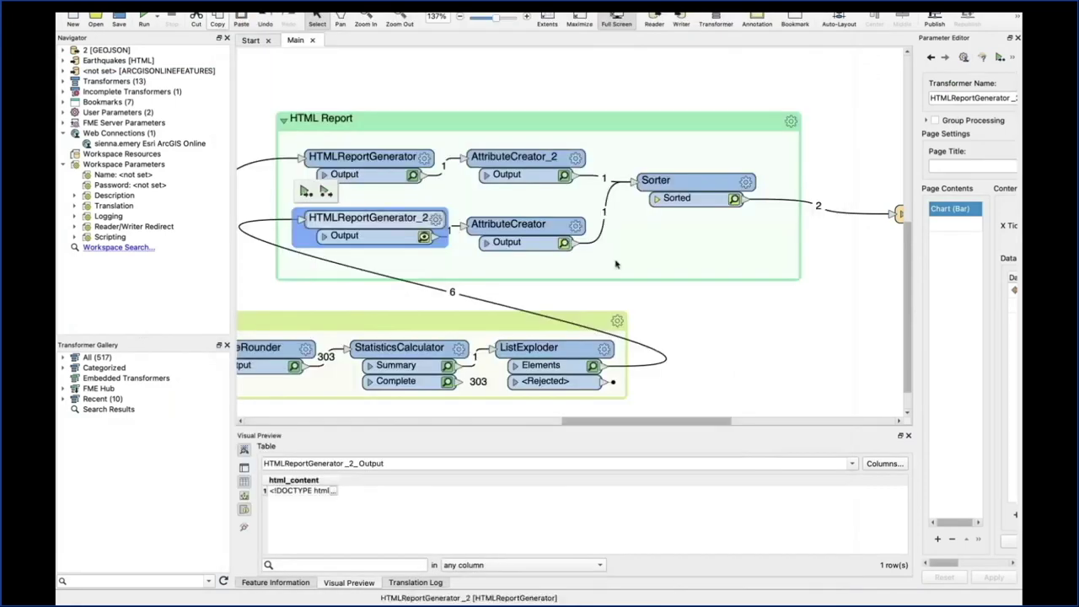
- Rerun the workspace from HTMLReportGenerator_2 onward to Earthquakes.html and open the regenerated report
left_click(325, 192)
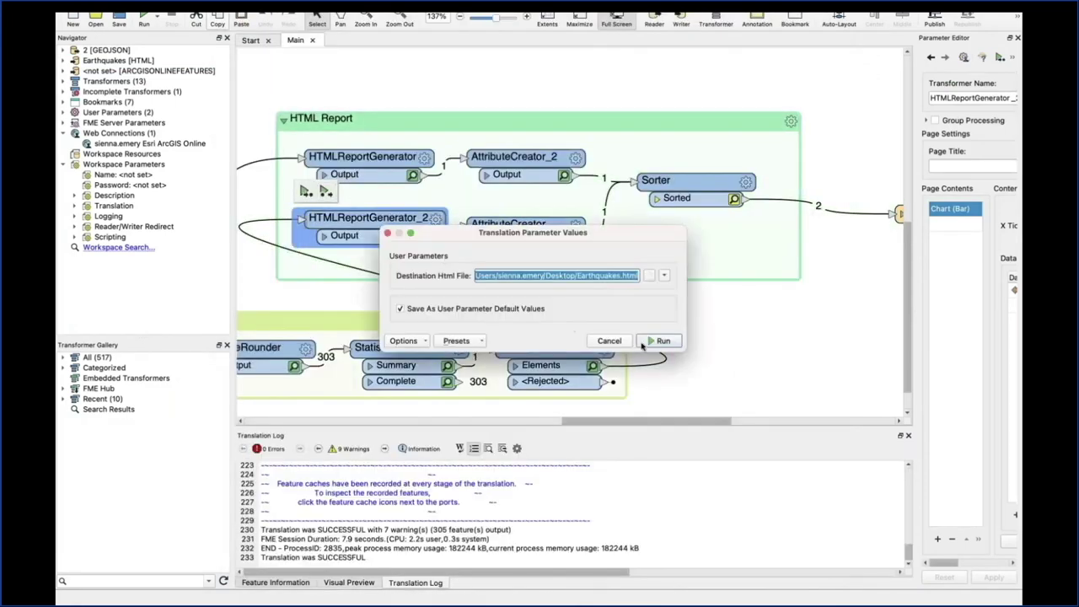
left_click(662, 340)
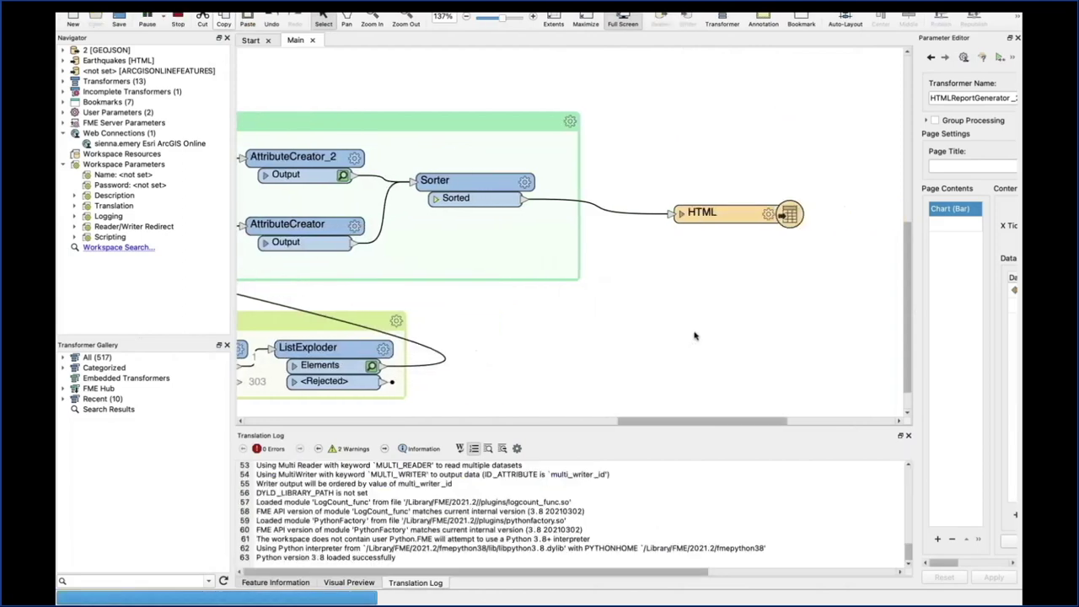
left_click(785, 212)
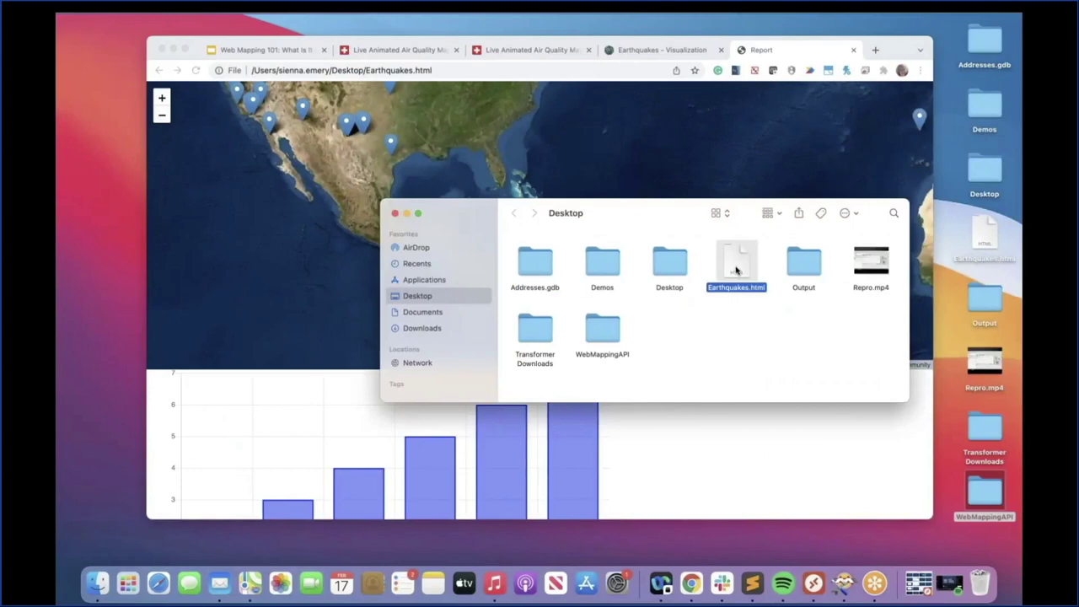
double_click(736, 266)
- Examine the report's bar chart of earthquake counts by magnitude below the map
scroll(732, 444, "down", 2)
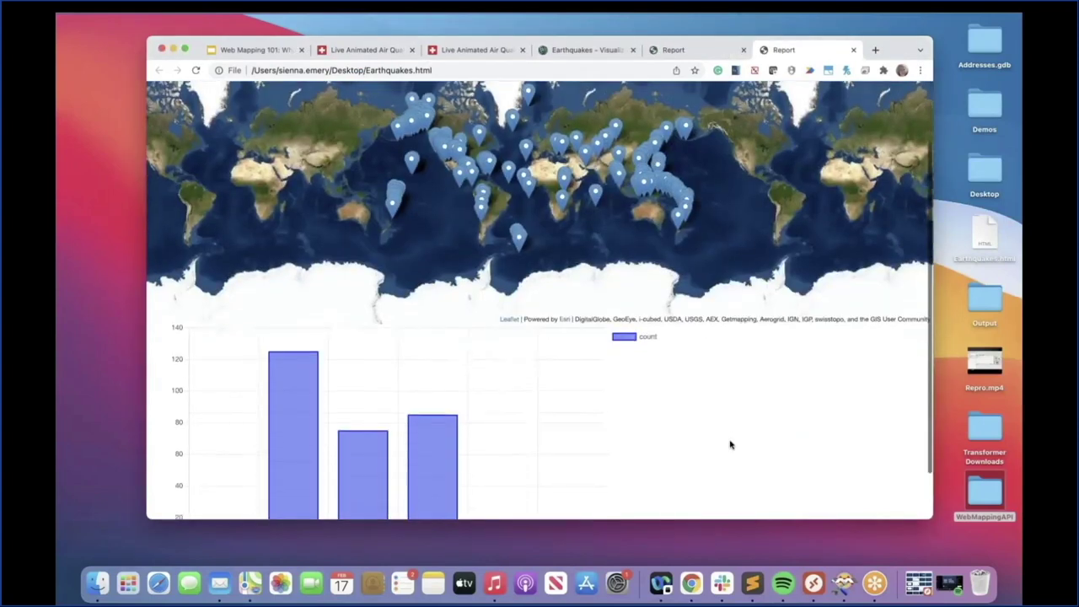
scroll(730, 445, "down", 2)
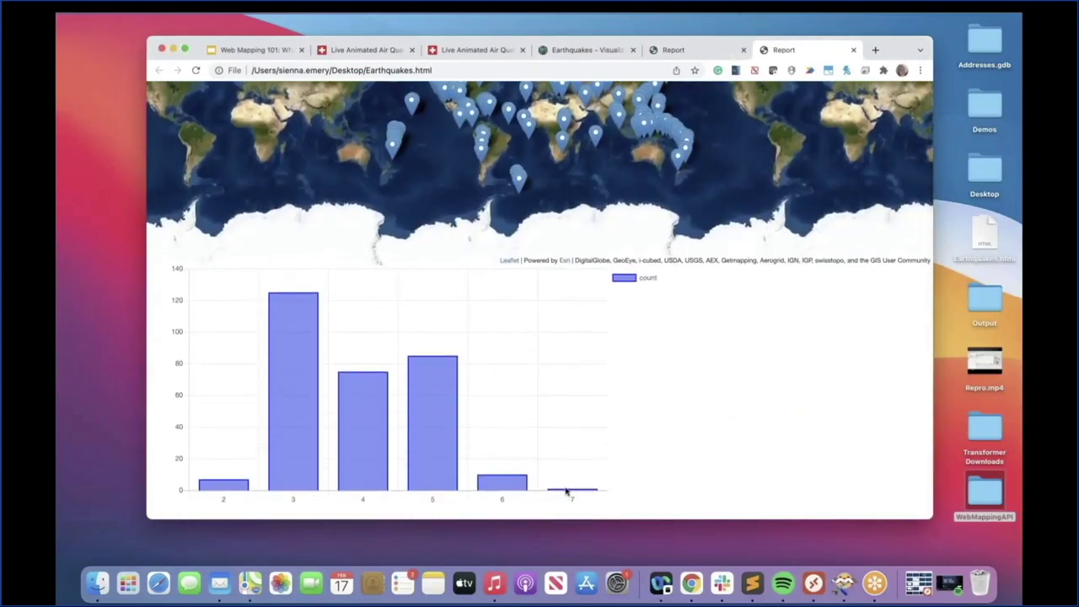
mouse_move(379, 453)
mouse_move(224, 494)
scroll(168, 443, "up", 1)
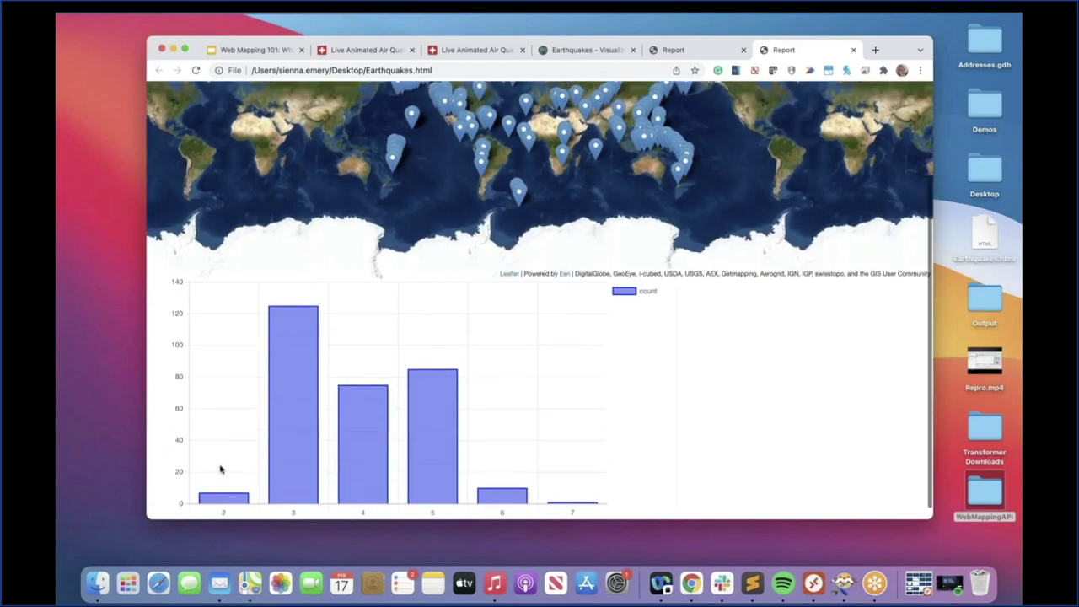
scroll(221, 508, "down", 1)
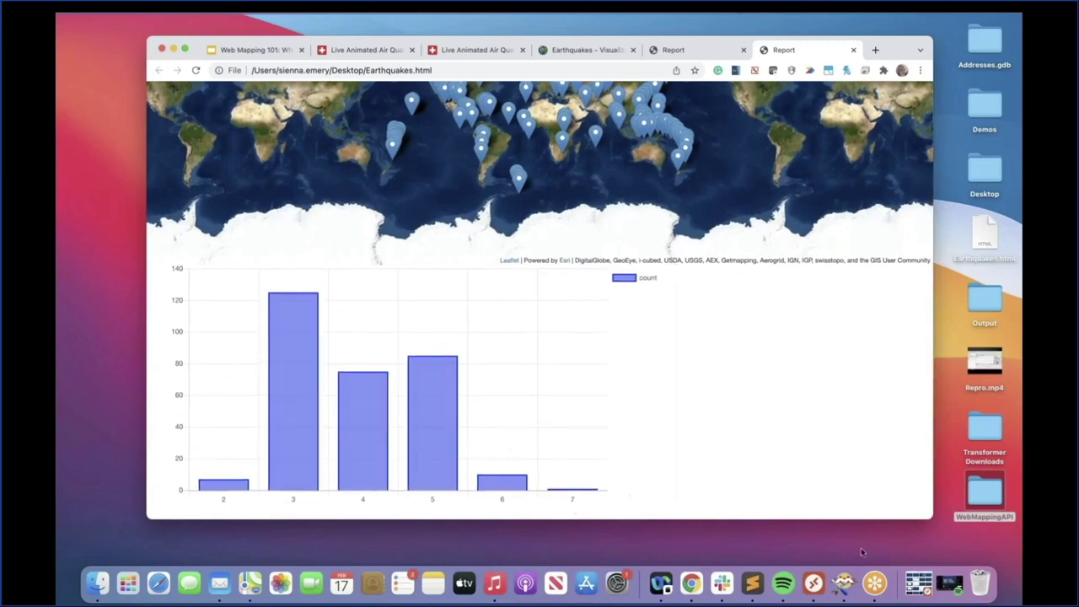
- Switch back to FME Workbench and look over the workspace's report and statistics sections
left_click(814, 583)
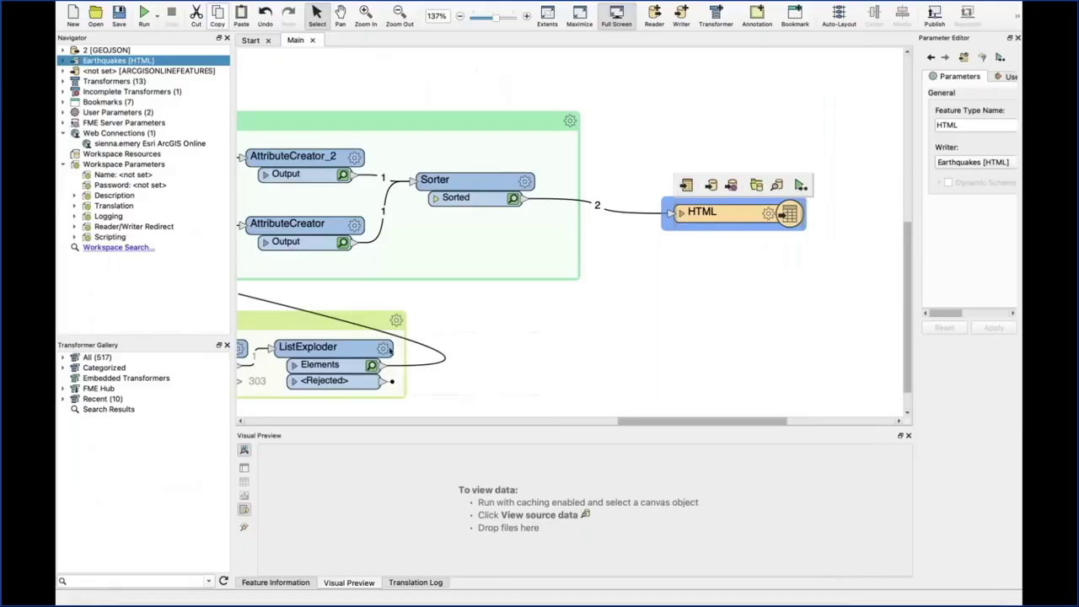
scroll(416, 341, "left", 5)
scroll(416, 341, "left", 2)
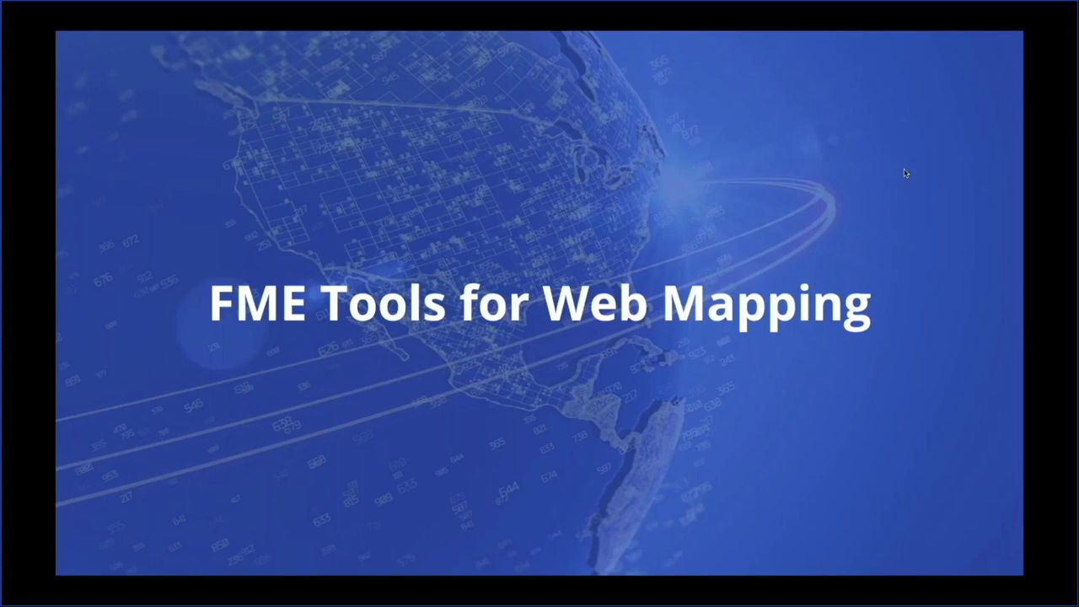
key("Right")
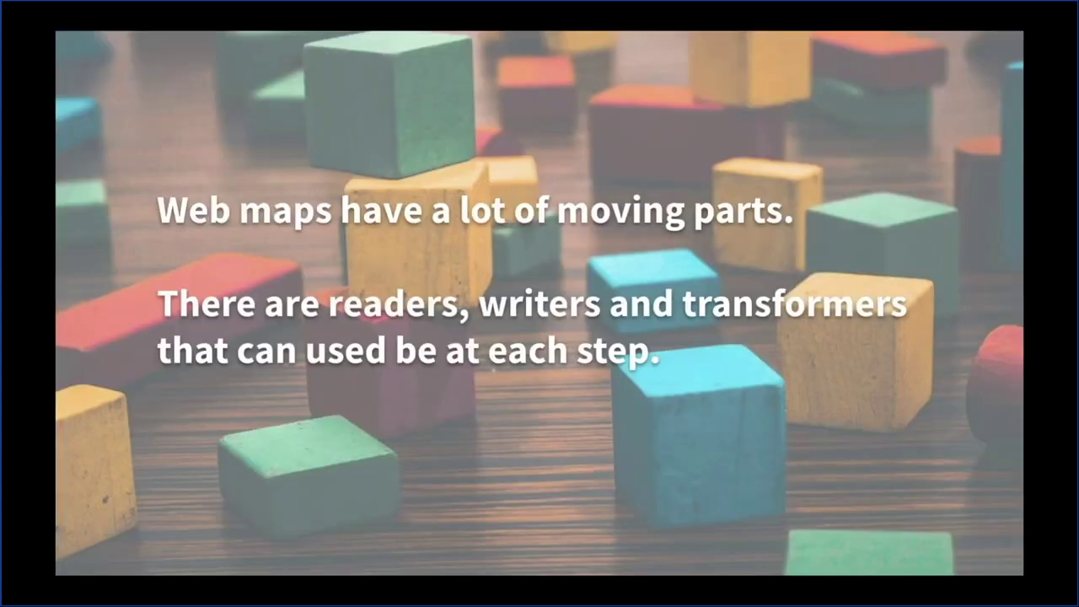
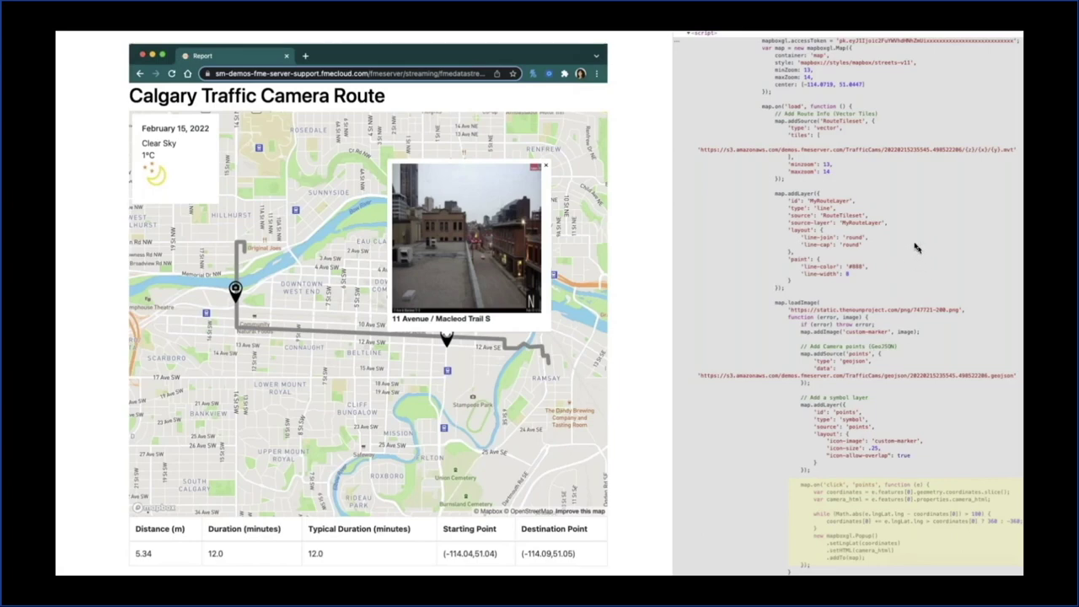
key("Right")
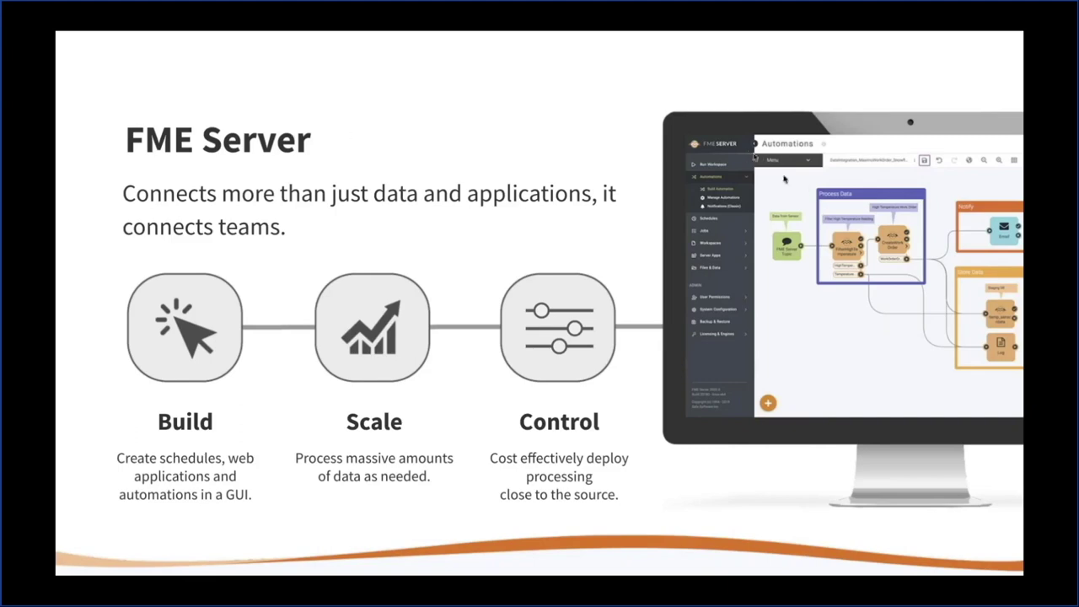
key("Right")
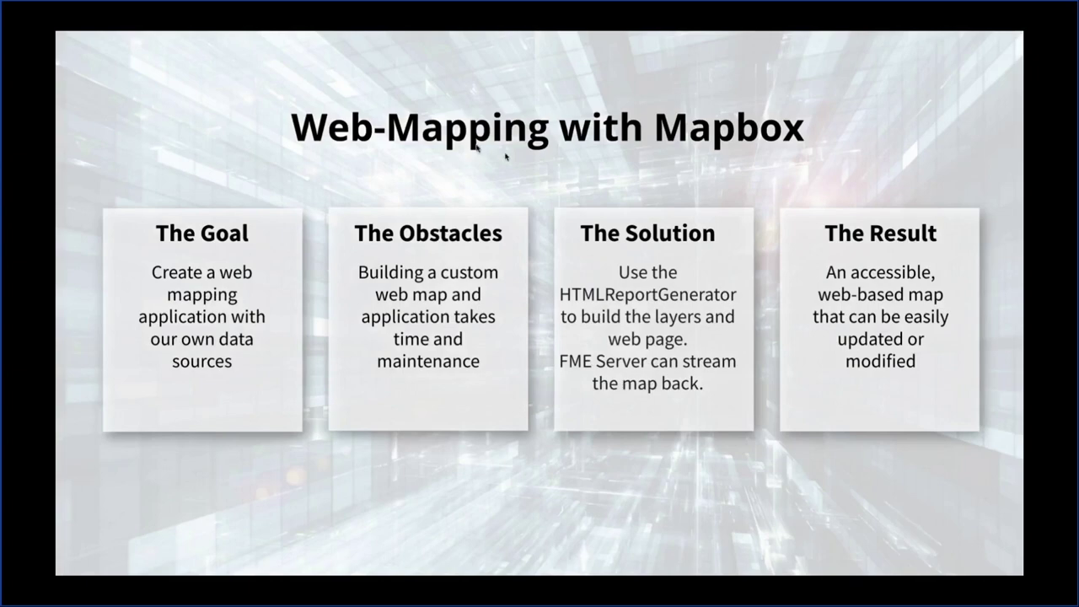
- Switch to the FME Workbench workspace and run it to the FeatureReader for neighbourhoods downtown, fairview, kitsilano and west_end
key("ctrl+Up")
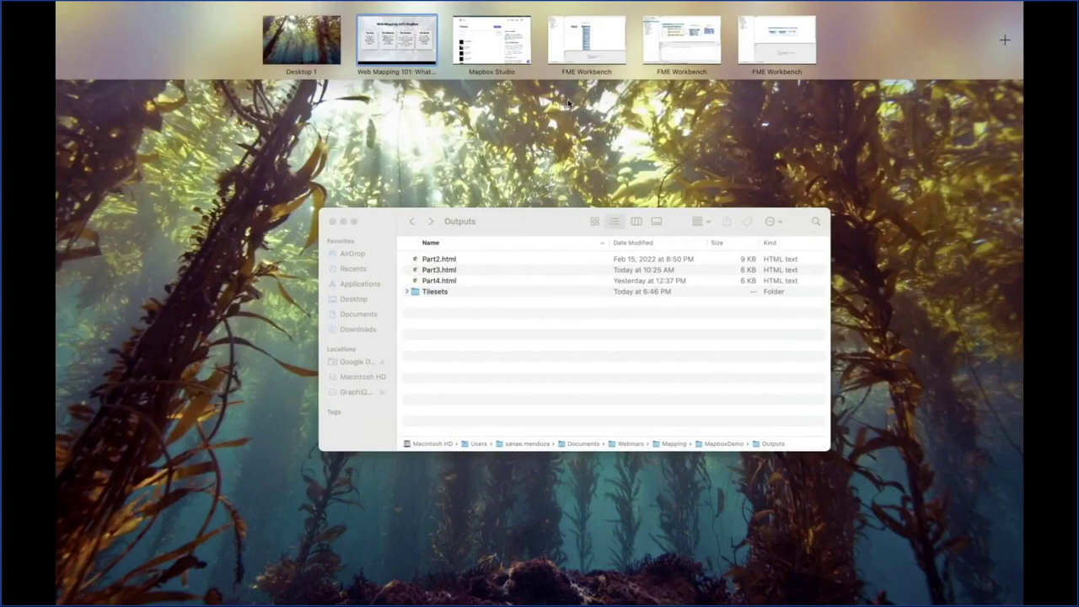
left_click(587, 40)
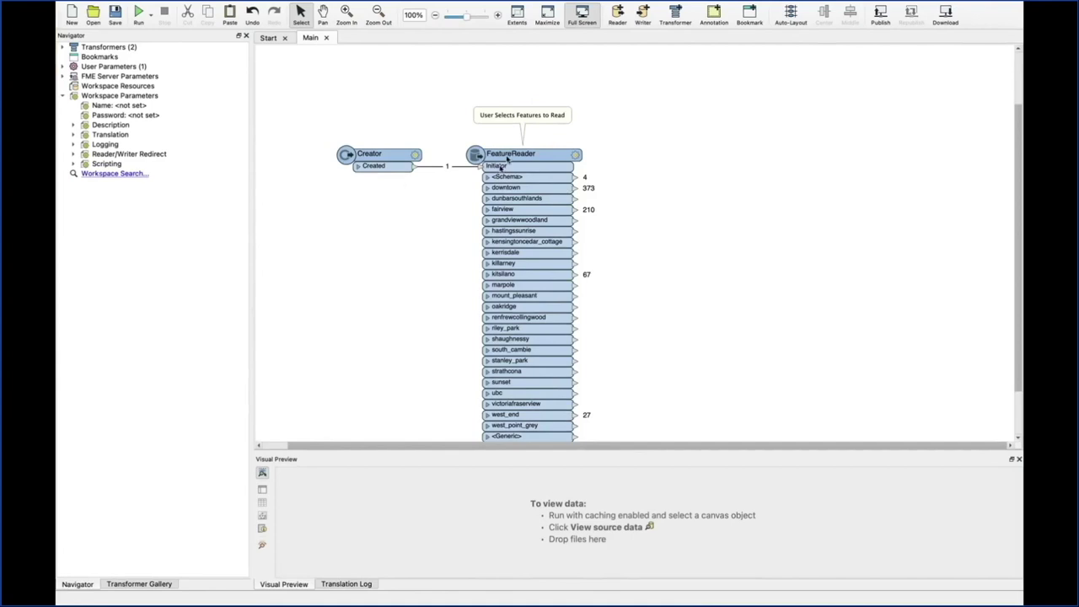
left_click(508, 159)
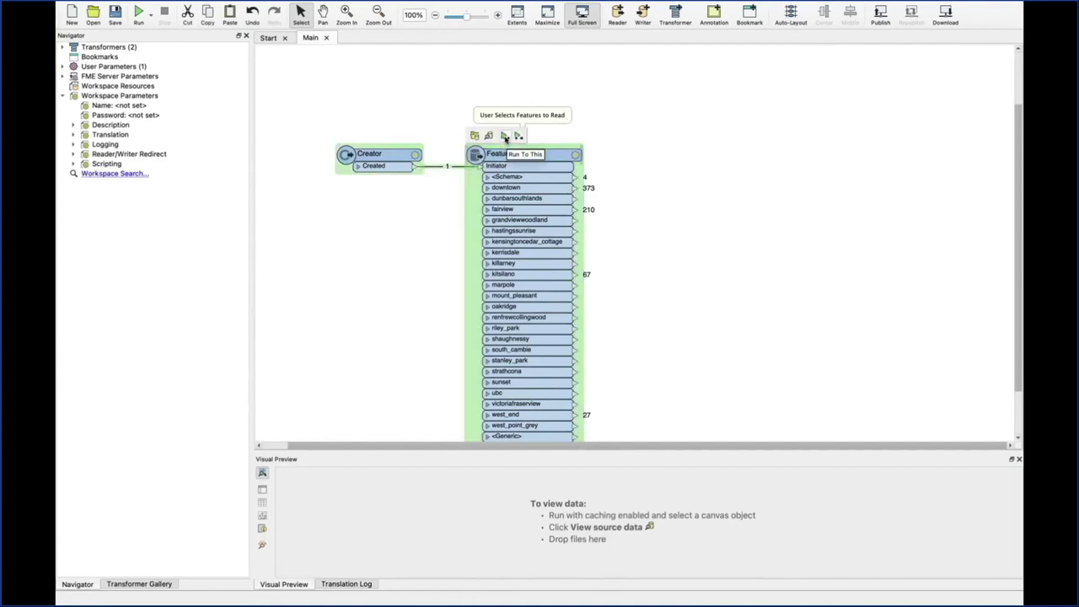
left_click(505, 136)
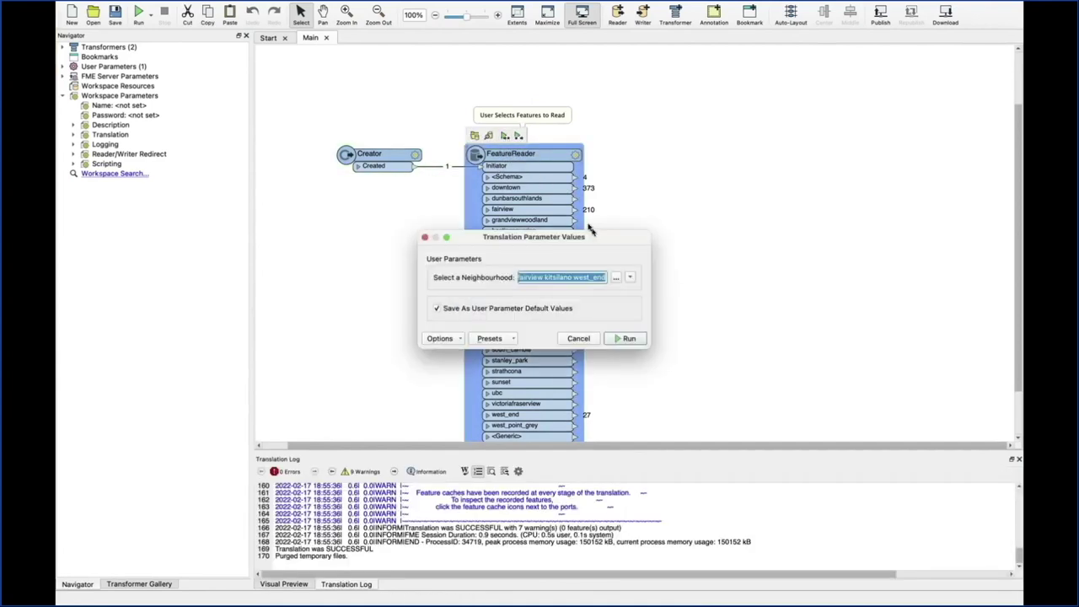
left_click(616, 278)
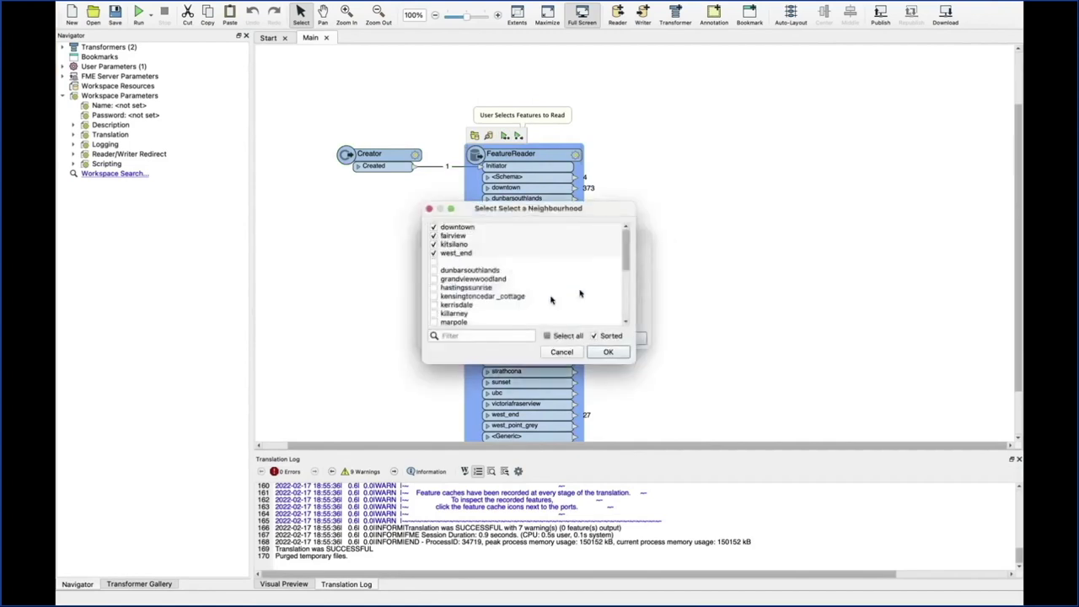
scroll(550, 305, "down", 3)
scroll(549, 307, "up", 3)
left_click(608, 352)
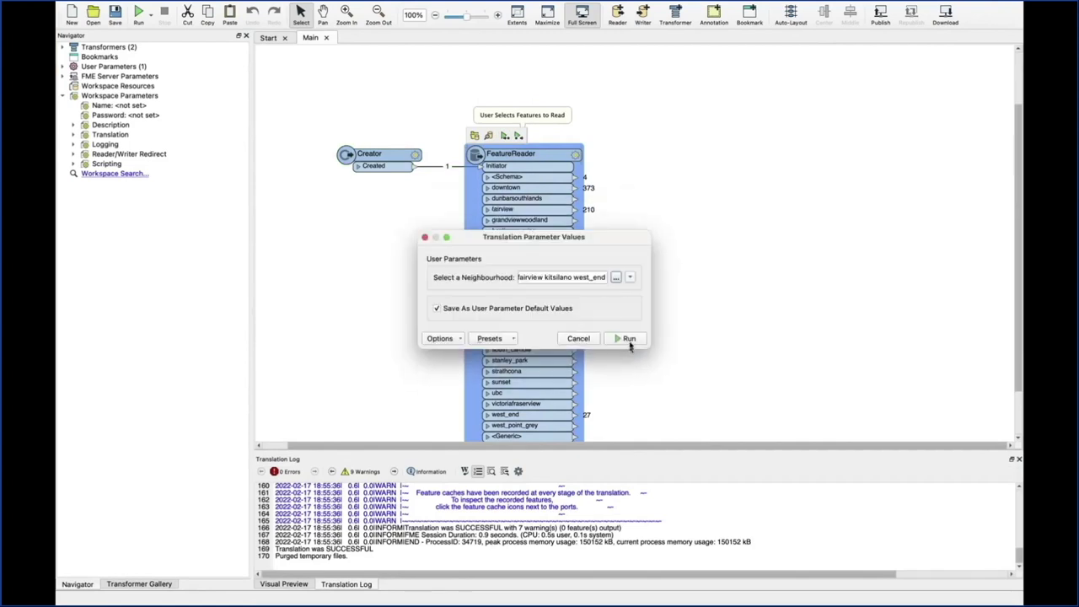
left_click(629, 340)
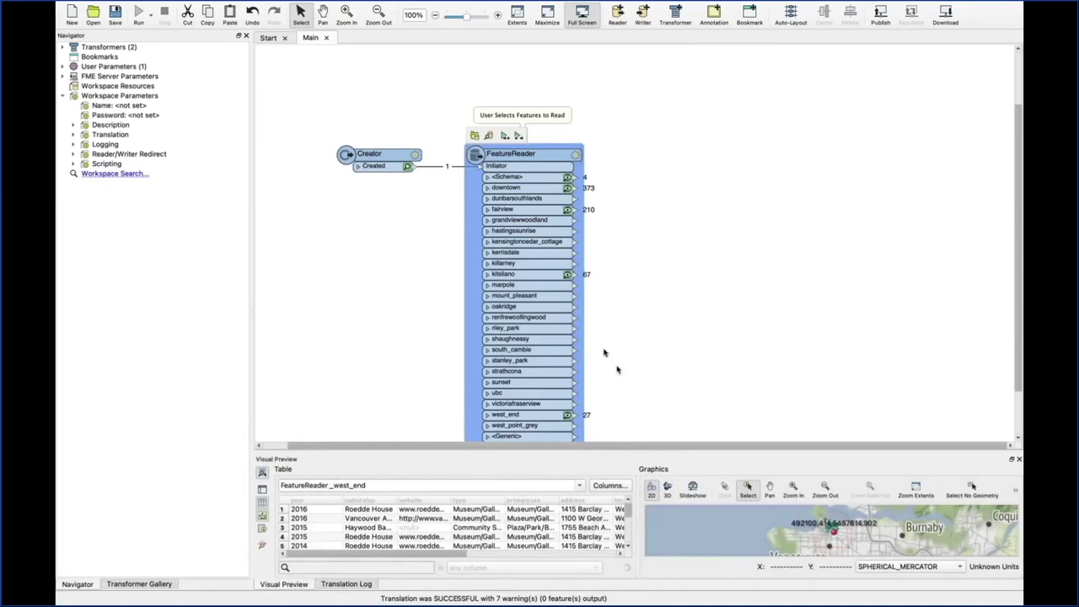
- Inspect the FeatureReader's cached kitsilano features in an enlarged data preview
left_click(567, 274)
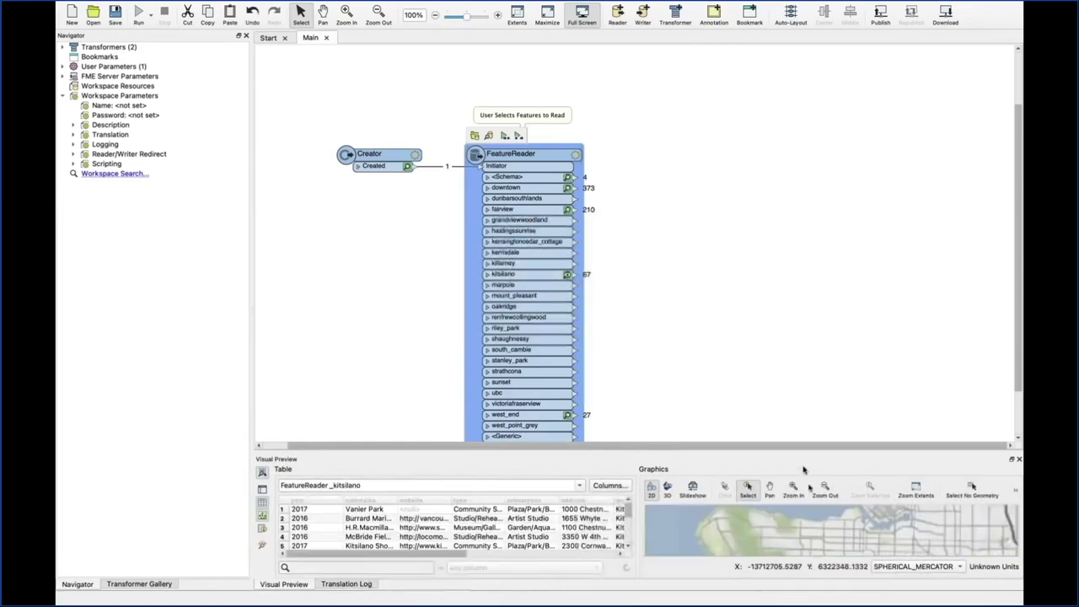
left_click_drag(806, 450, 808, 394)
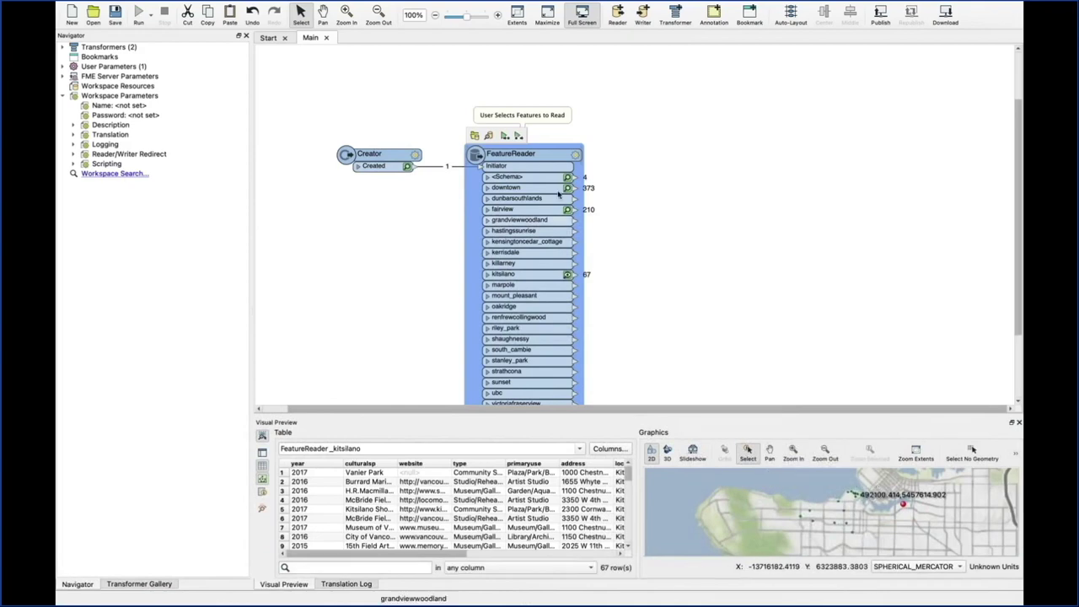
- Add an HTMLReportGenerator transformer to the canvas beside the FeatureReader
left_click(689, 171)
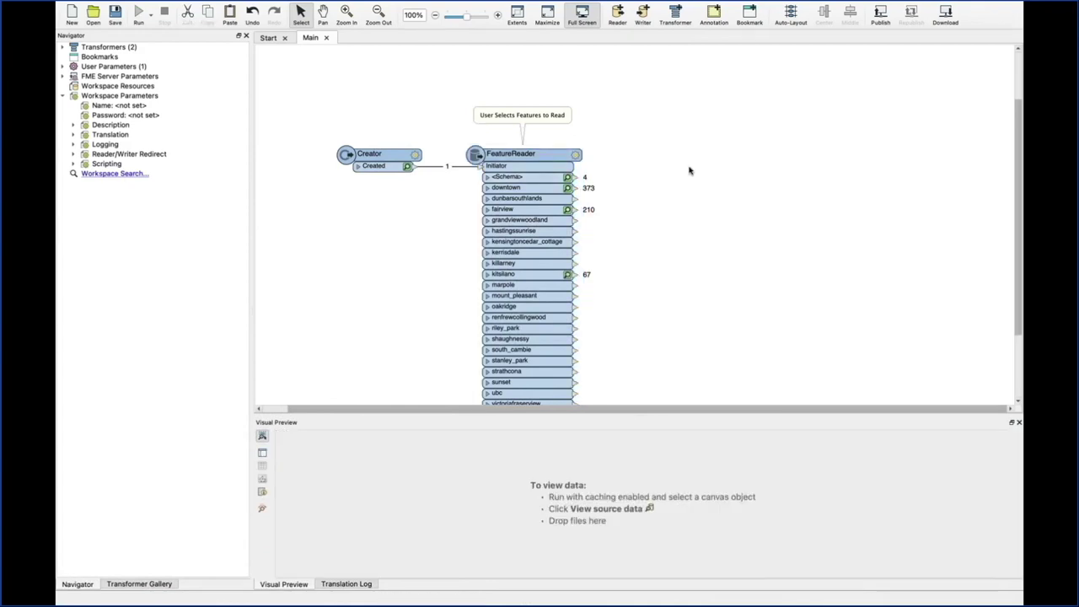
type("htmlre")
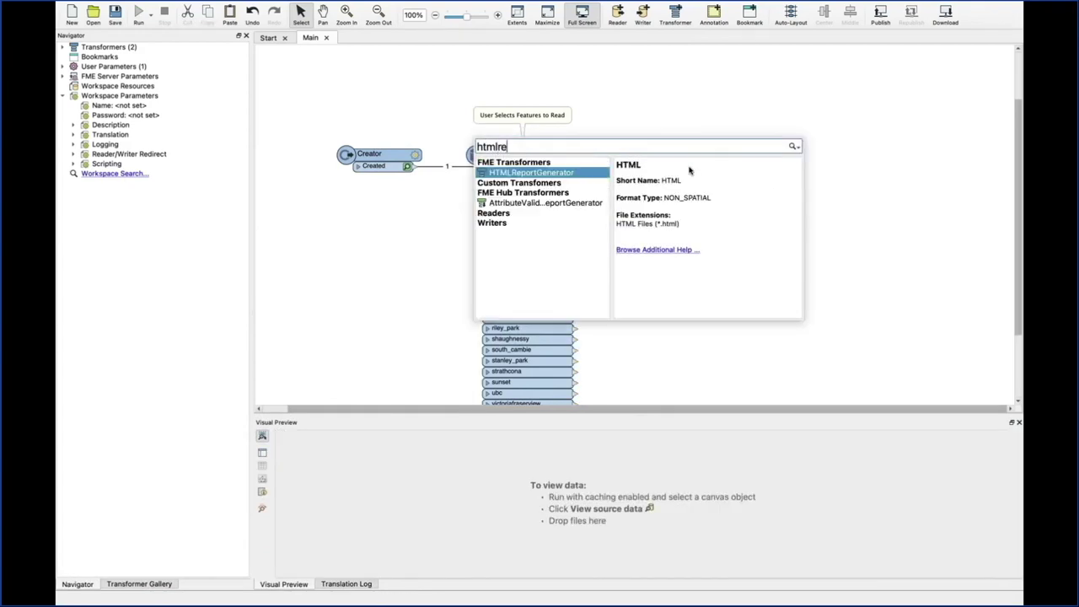
key("Return")
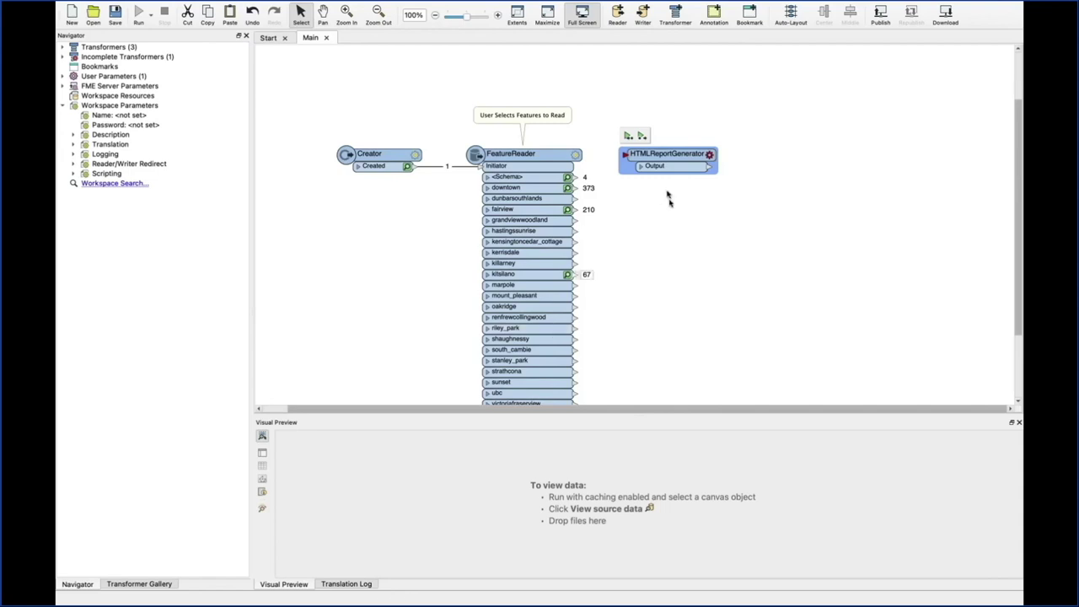
- Use Feature Type Connections to connect all FeatureReader neighbourhood outputs, starting with downtown, to the HTMLReportGenerator's input
left_click(238, 7)
mouse_move(209, 7)
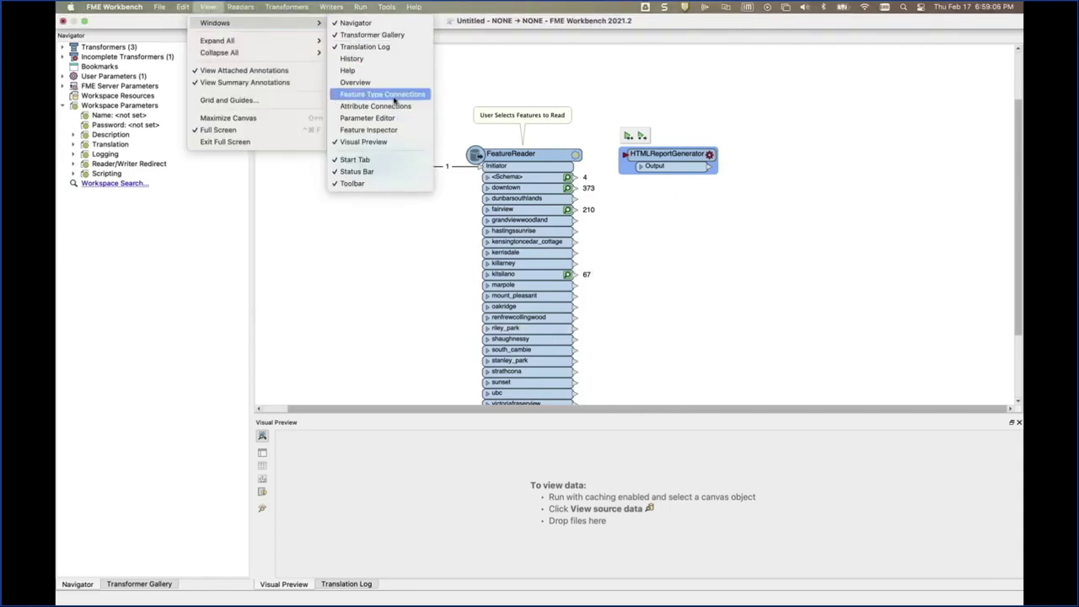
left_click(394, 101)
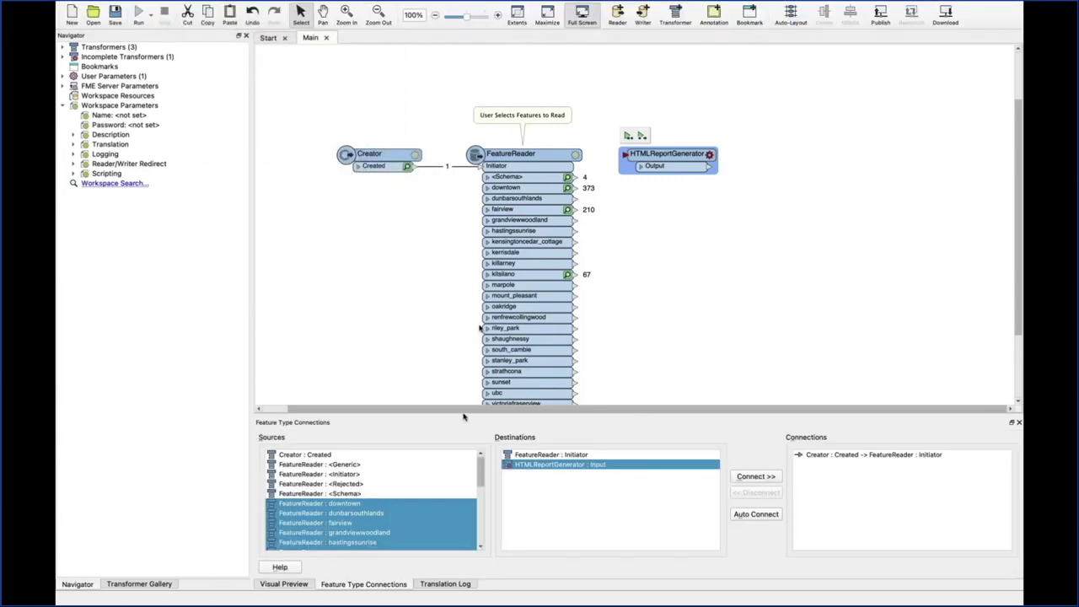
scroll(410, 503, "down", 6)
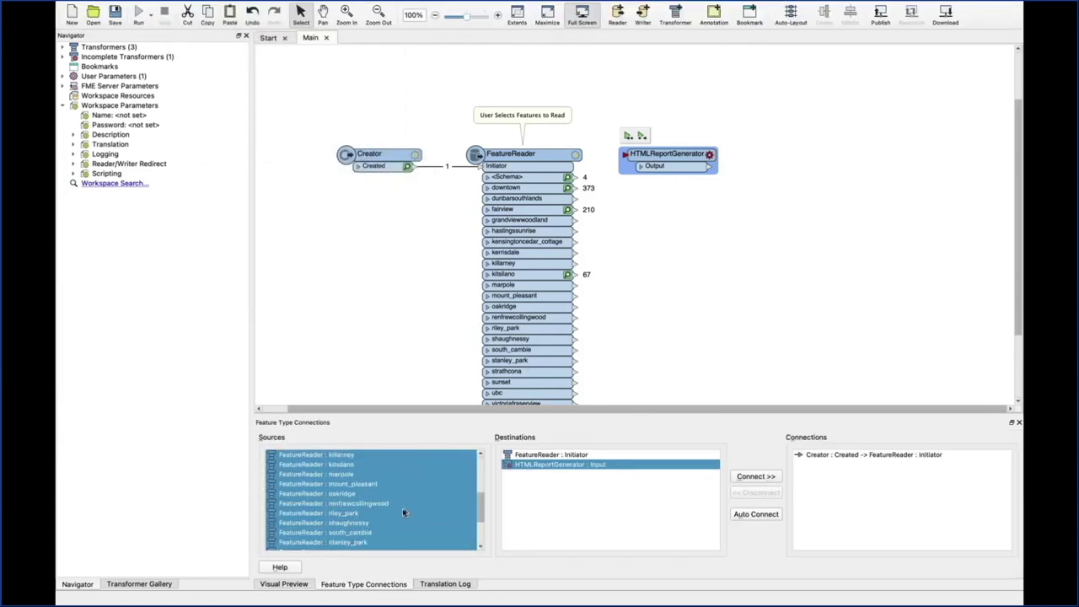
left_click(385, 533, "shift")
scroll(384, 514, "up", 5)
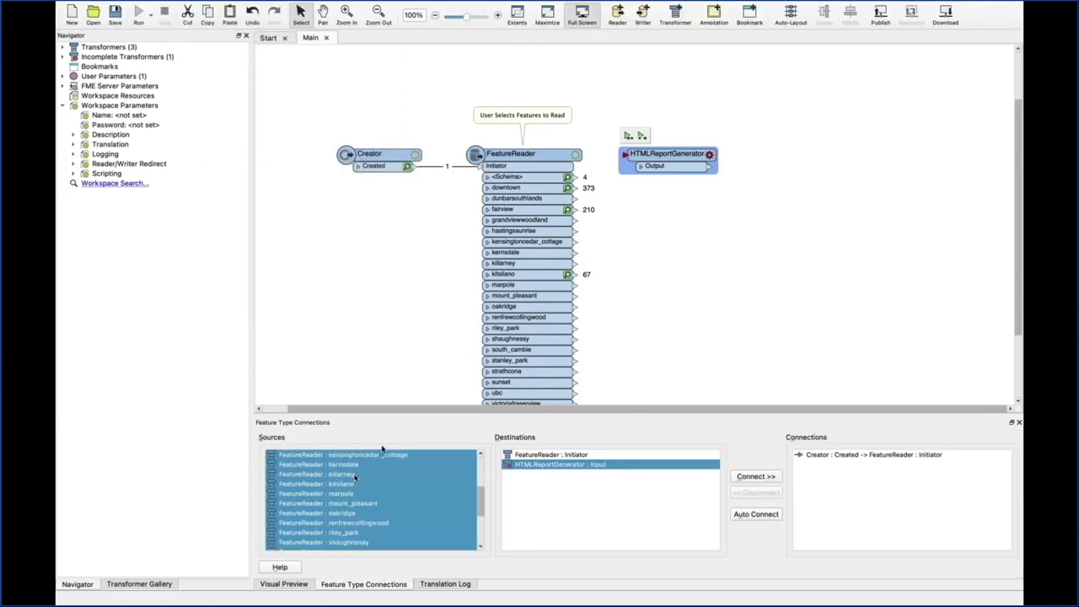
scroll(381, 495, "up", 1)
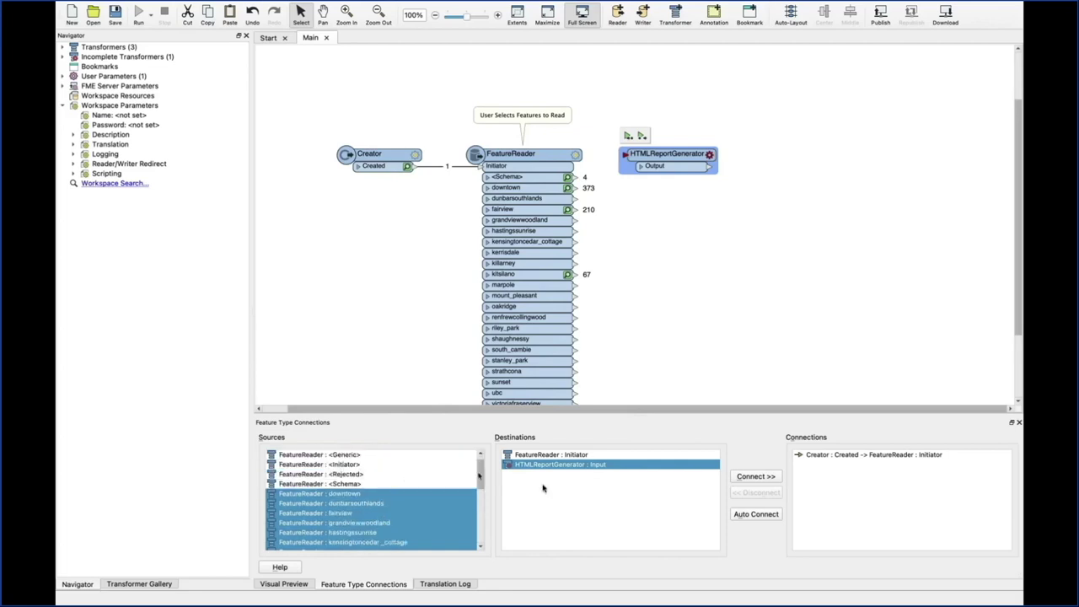
left_click(754, 477)
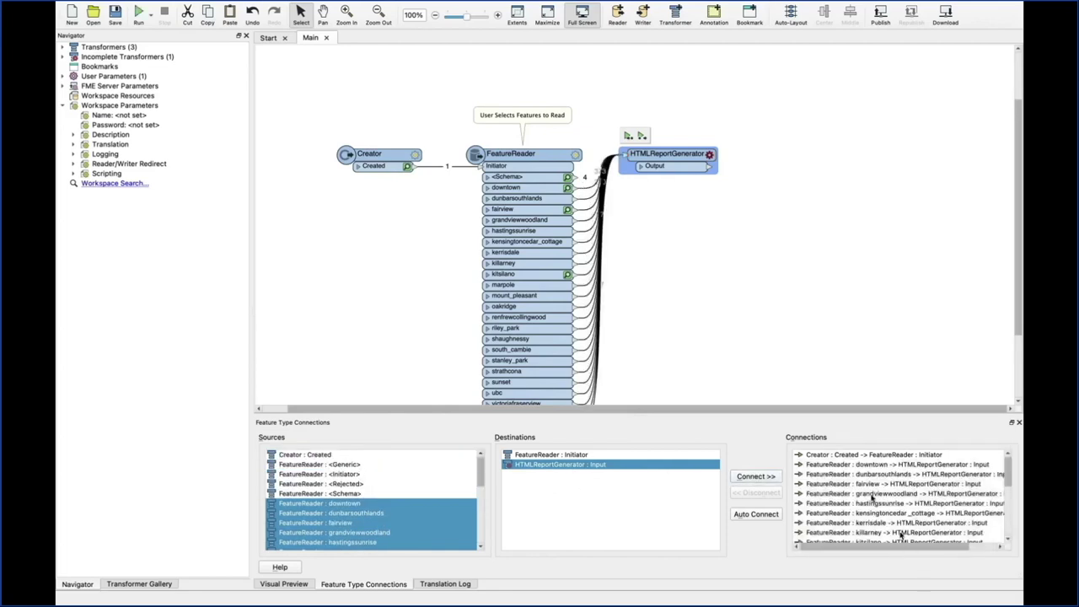
left_click(1019, 421)
- Set the HTMLReportGenerator's page content to Map (Mapbox GL JS) and load the Mapbox preset to fill in the access token
double_click(674, 161)
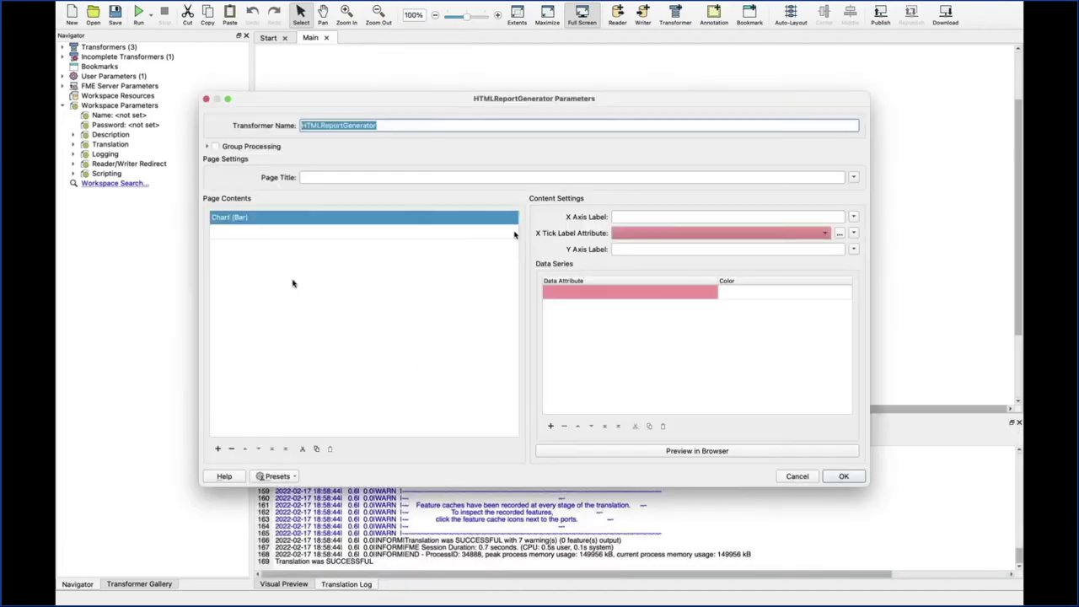
left_click(417, 219)
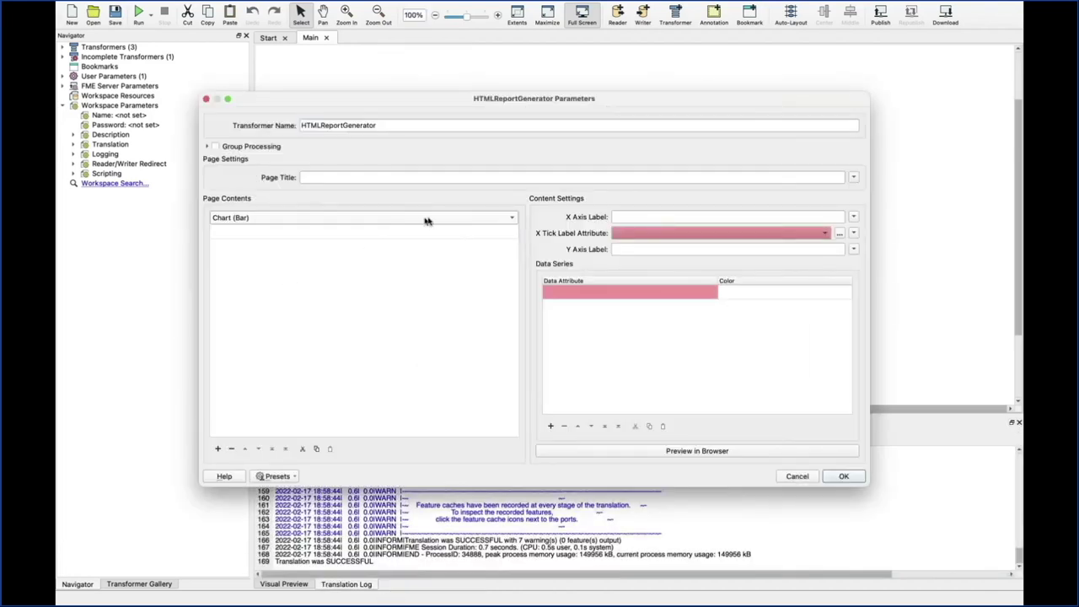
left_click(428, 220)
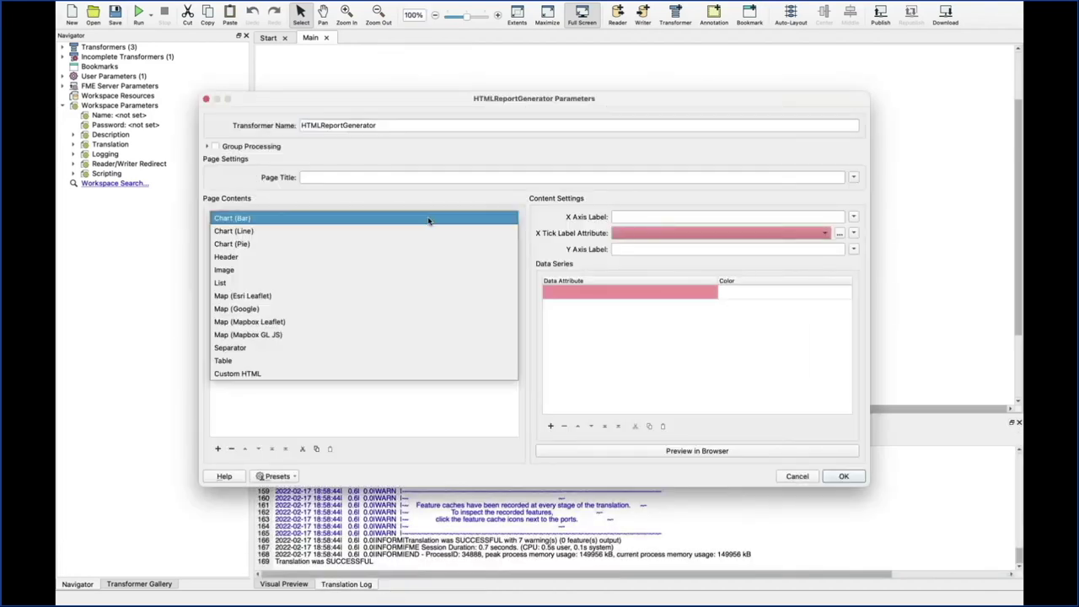
left_click(285, 336)
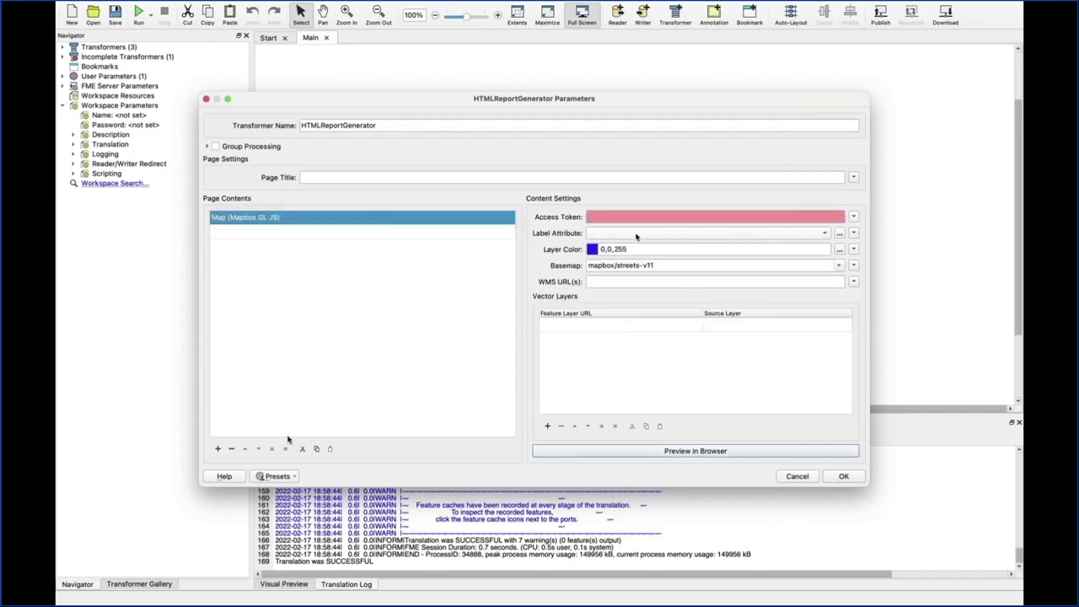
left_click(282, 476)
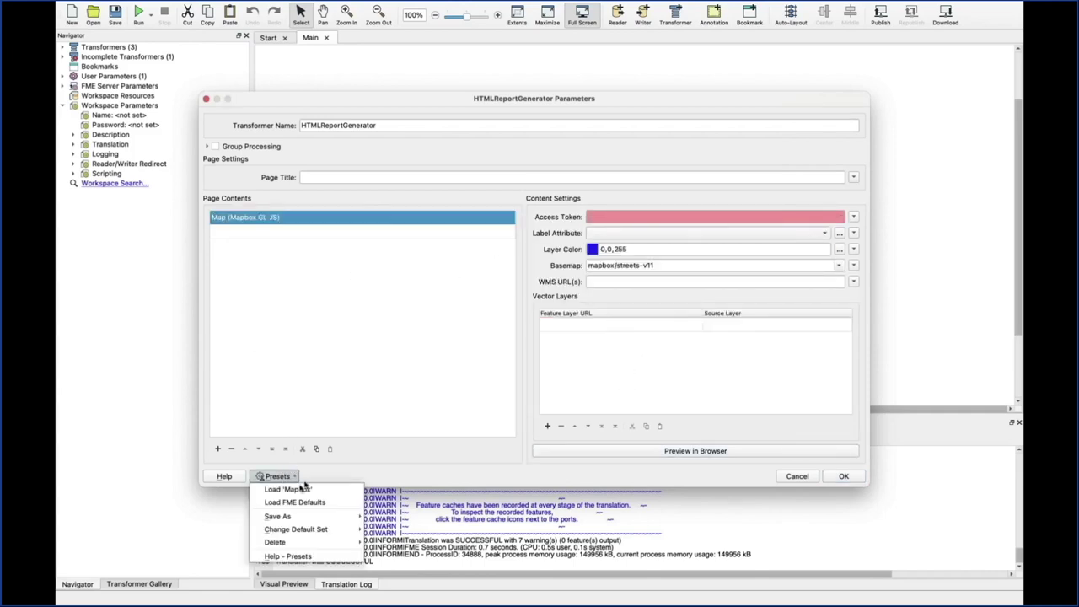
left_click(303, 489)
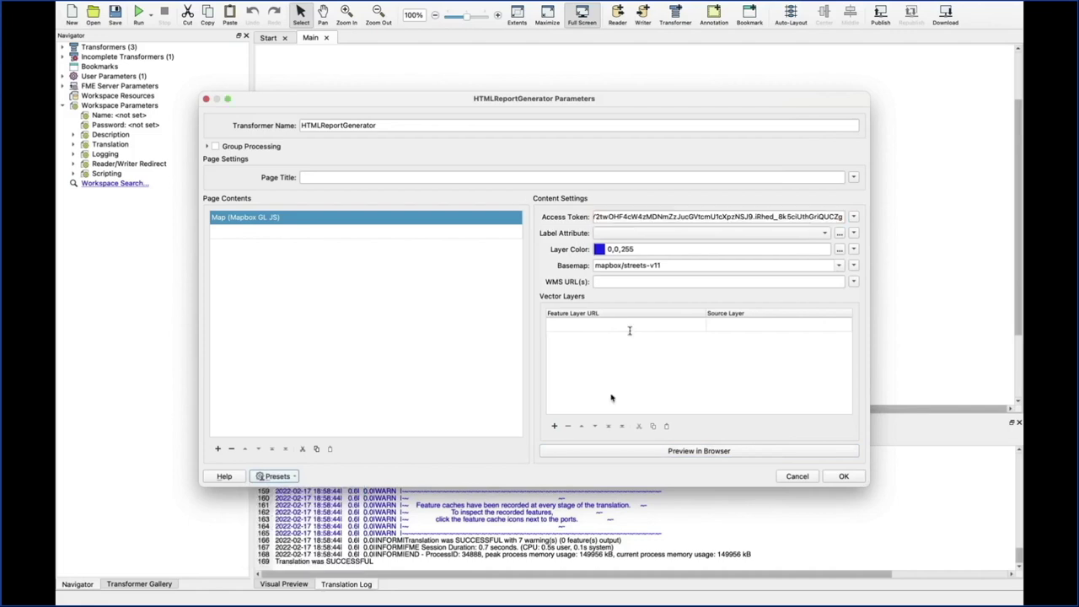
- Set the Mapbox map's label attribute to culturalsp
left_click(643, 234)
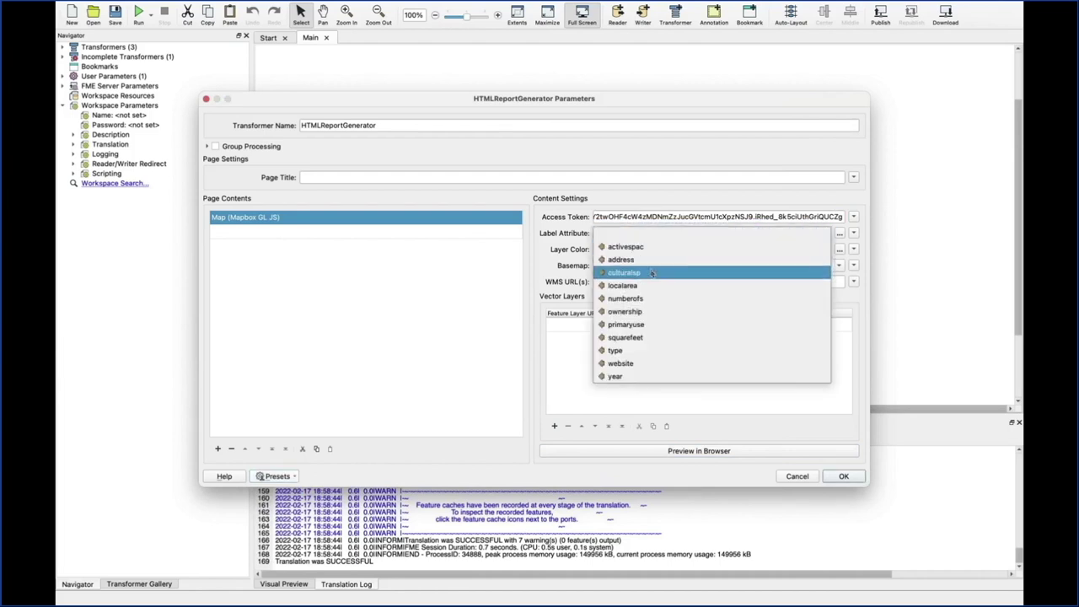
left_click(651, 273)
left_click_drag(594, 99, 570, 63)
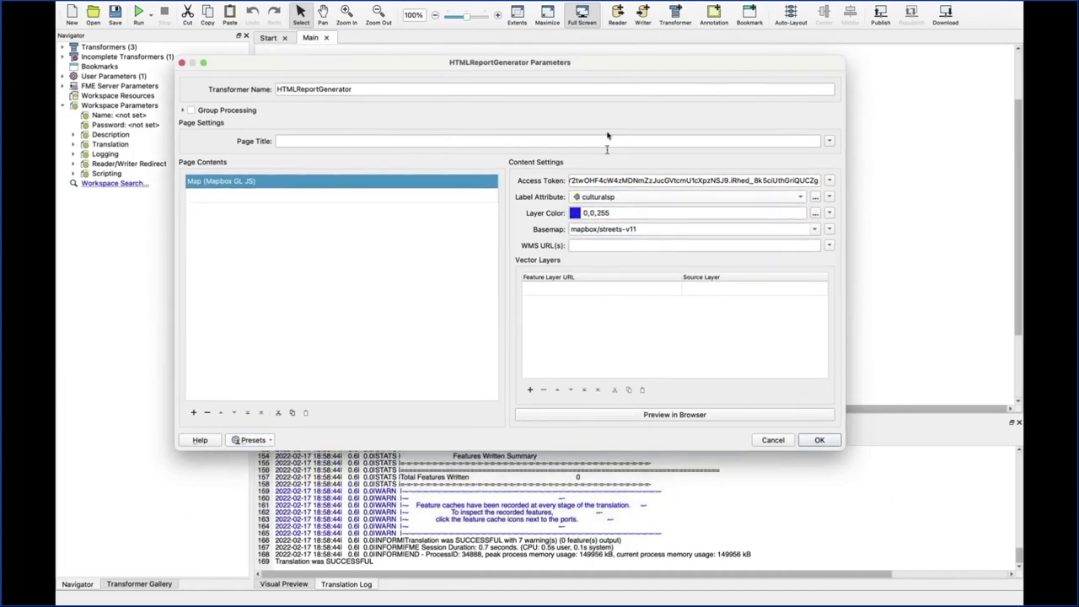
- Set the map's layer color to red 245,63,44 and its basemap to Mapbox Light
left_click(814, 212)
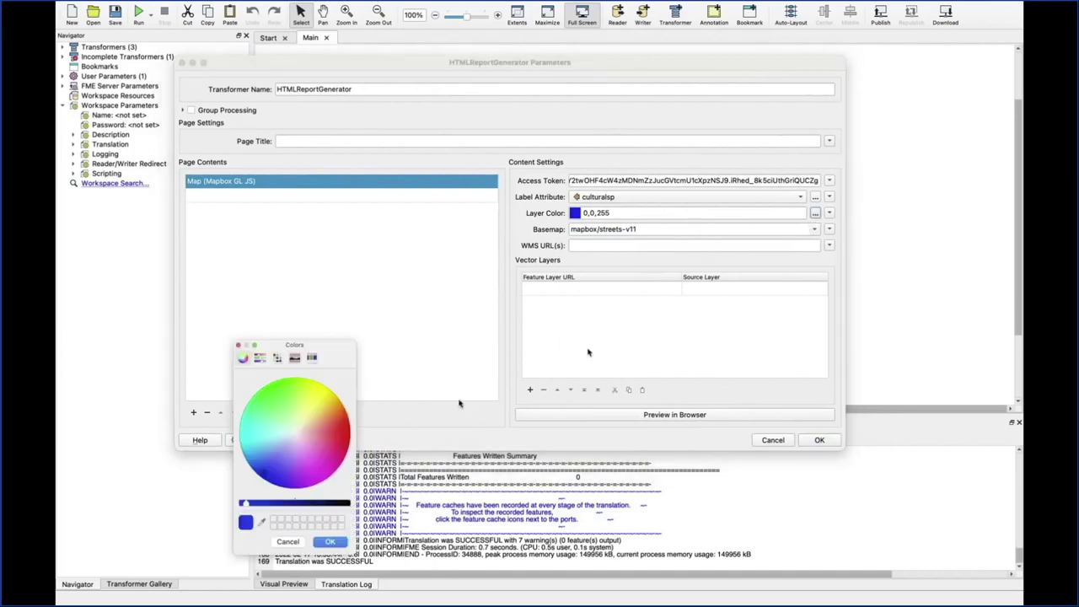
left_click(342, 433)
left_click(329, 541)
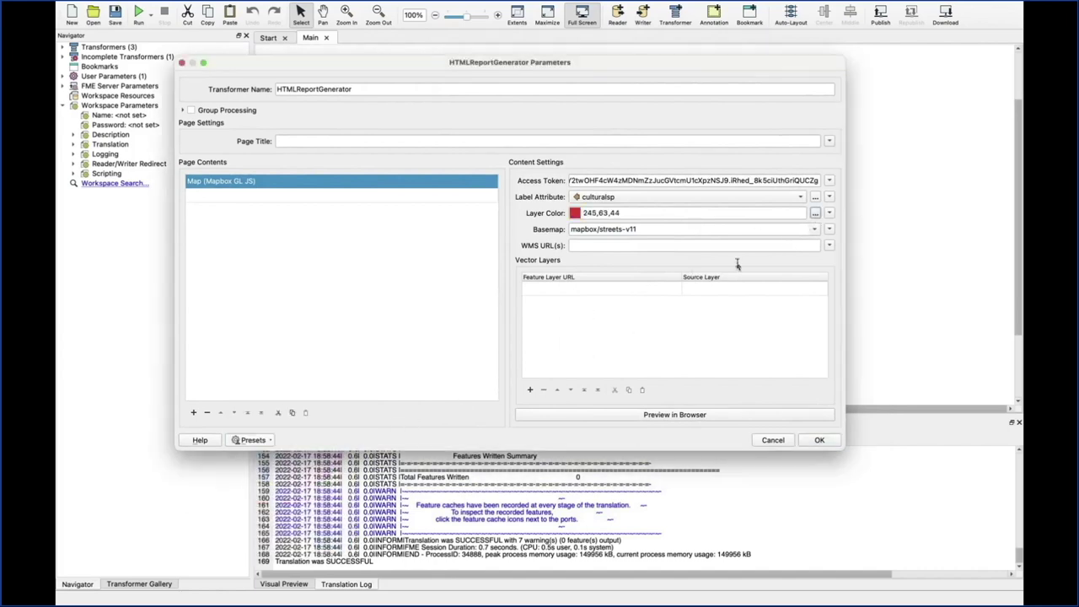
left_click(815, 229)
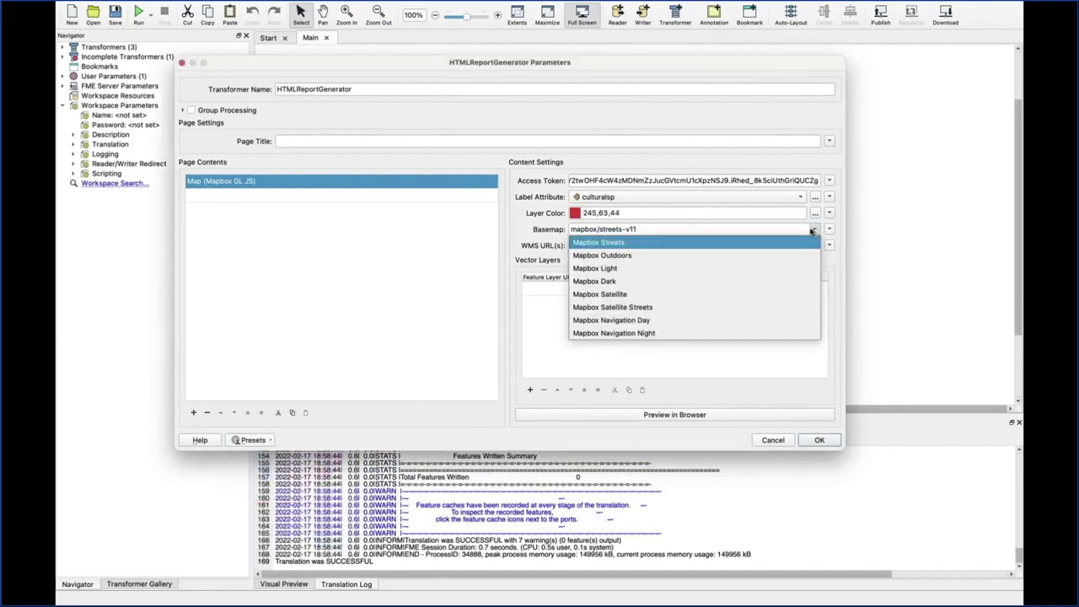
left_click(616, 268)
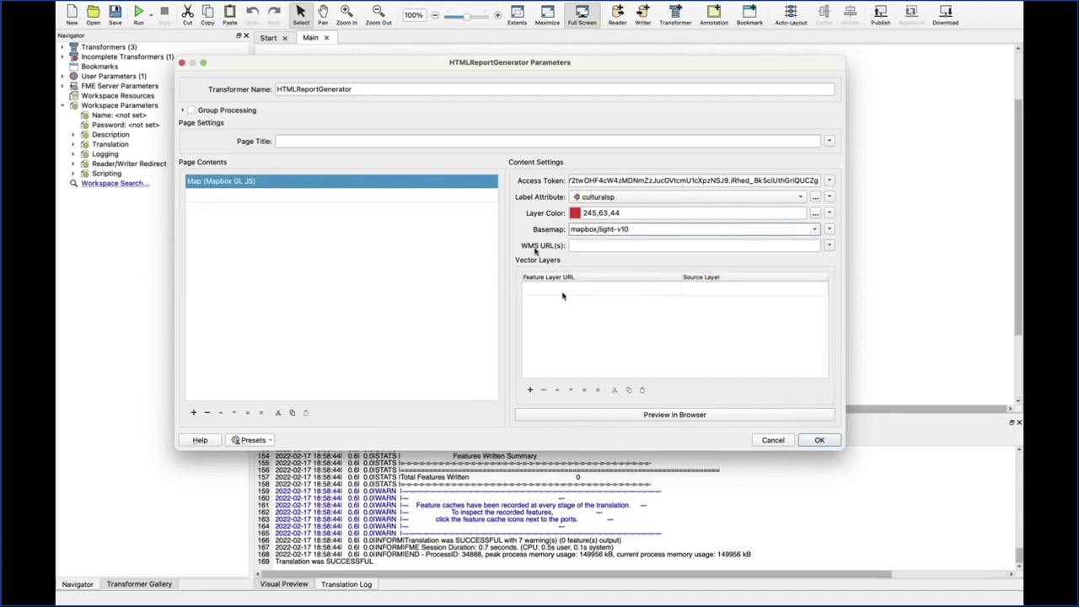
- Look over the map's WMS URL and vector layer settings, including the feature layer URL cell
left_click(588, 247)
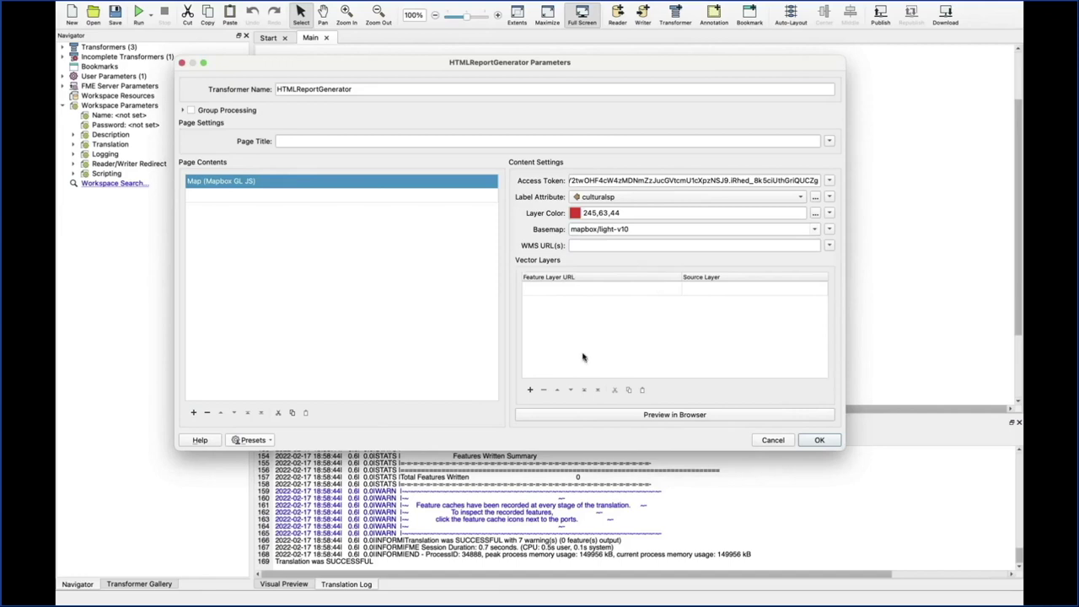
left_click(576, 291)
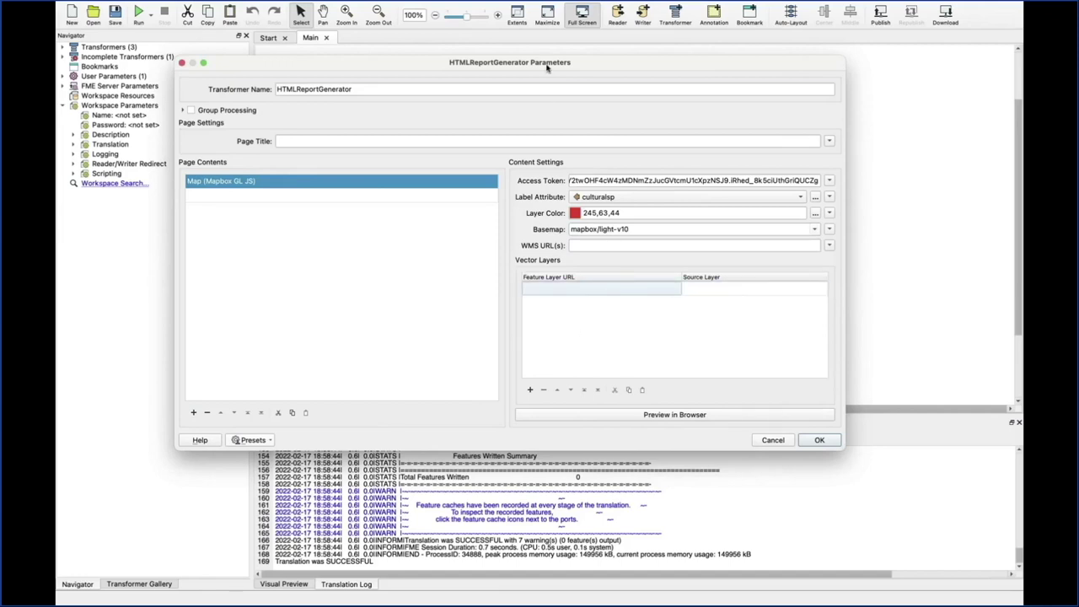
left_click_drag(549, 65, 543, 63)
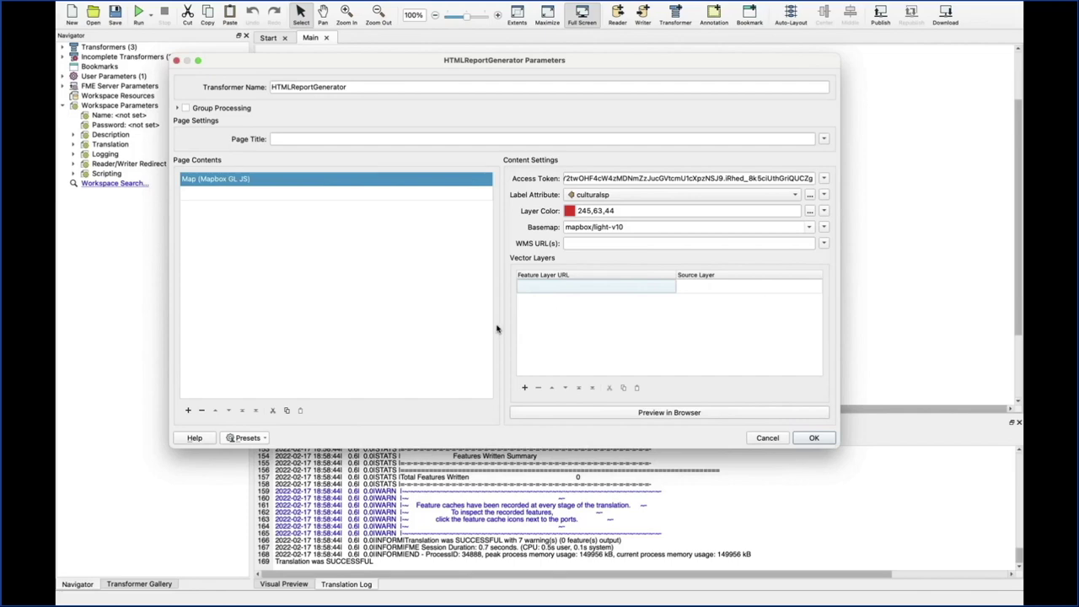
- Switch to Mapbox Studio in the browser, open the Mapbox Traffic v1 tileset and copy its vector layer name, traffic
key("ctrl+Up")
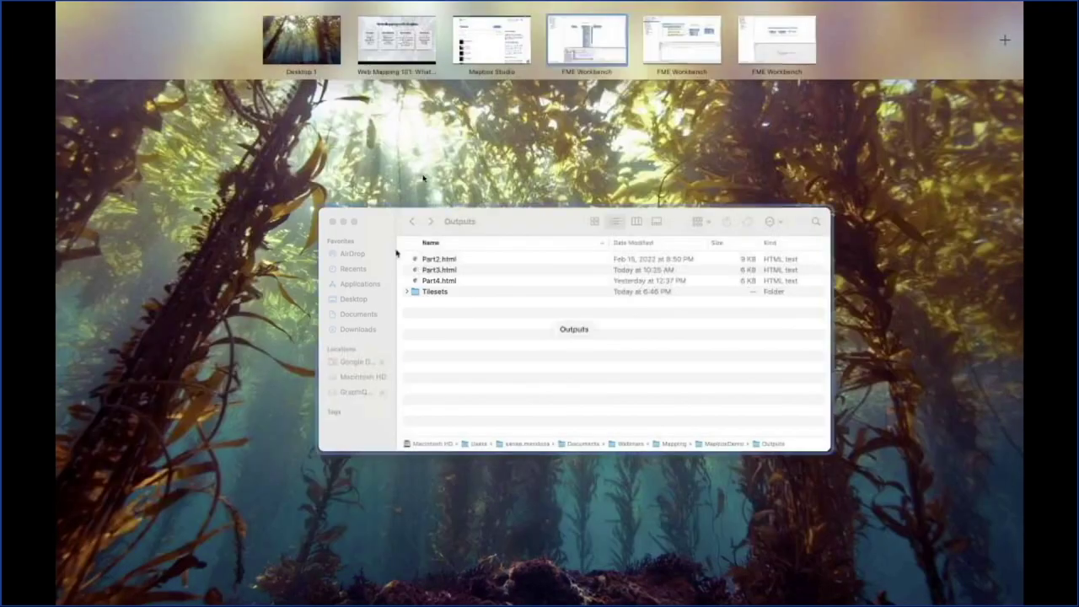
left_click(487, 56)
scroll(393, 385, "down", 3)
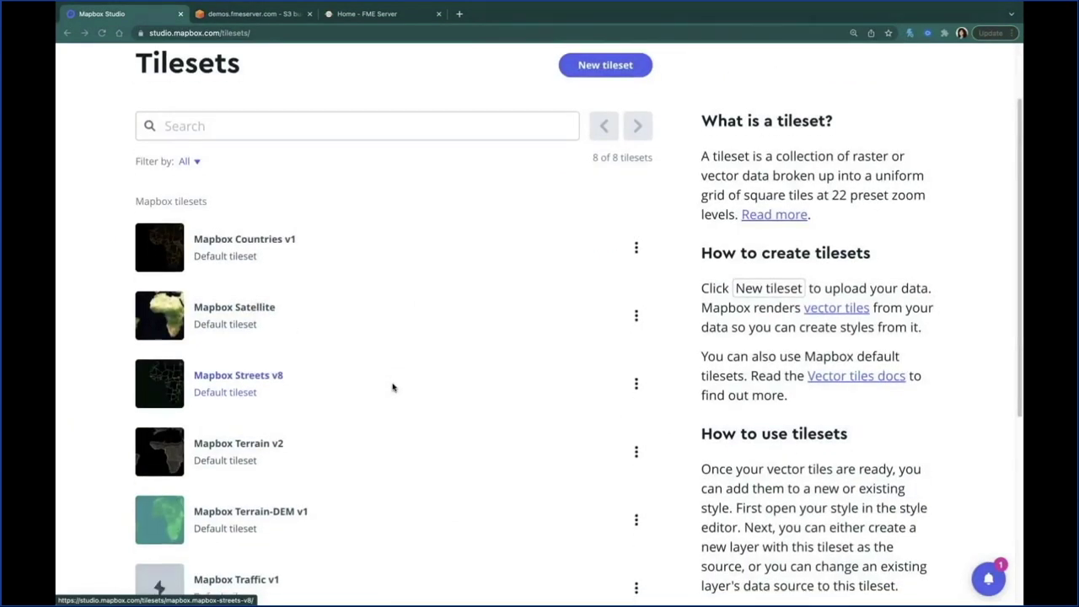
scroll(392, 387, "down", 1)
scroll(393, 387, "down", 1)
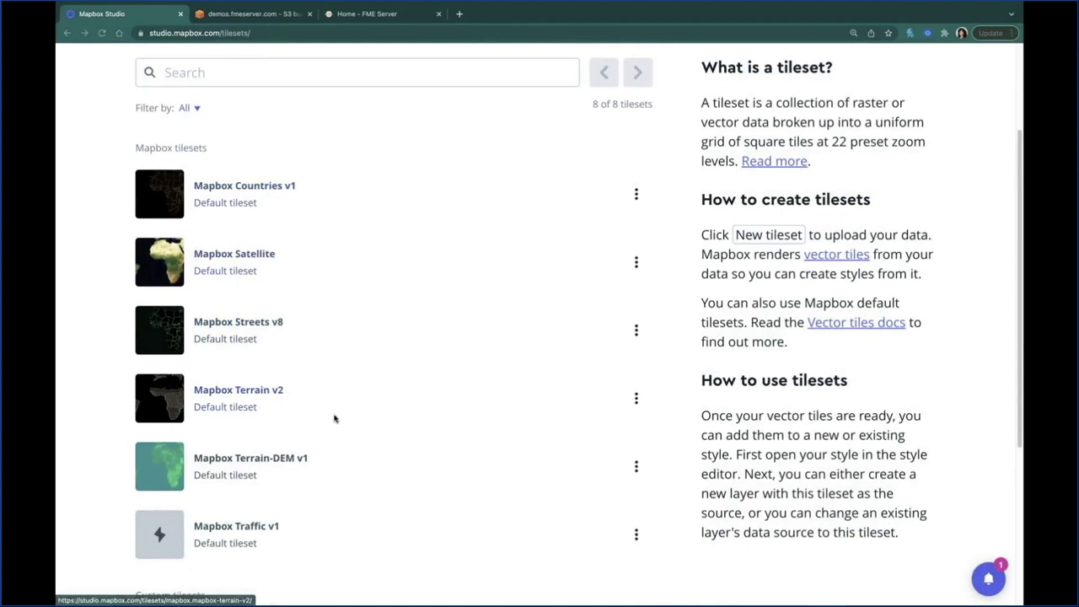
scroll(335, 416, "down", 1)
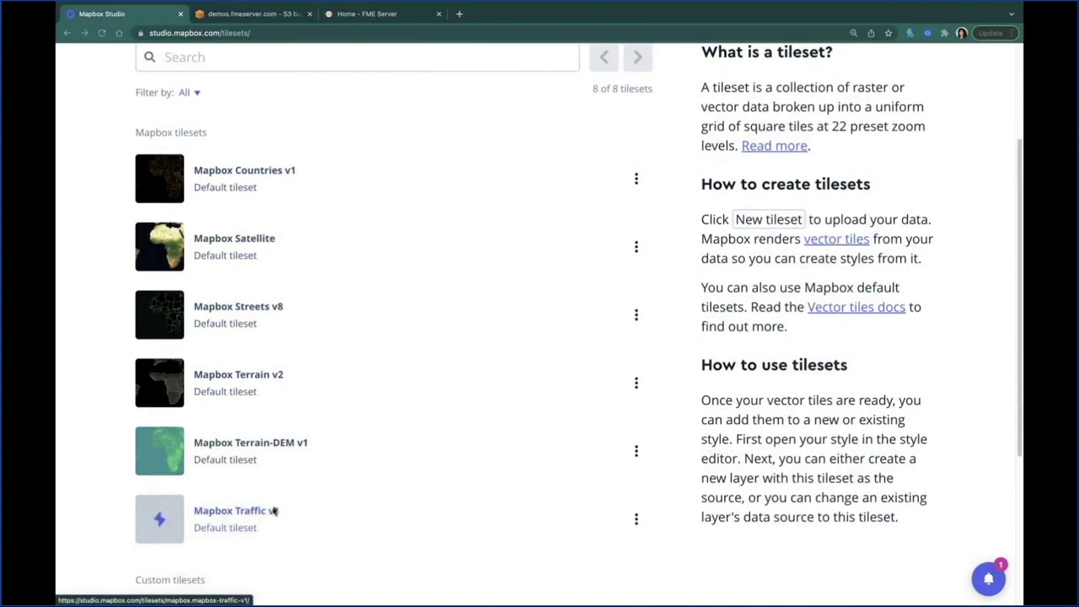
left_click(274, 512)
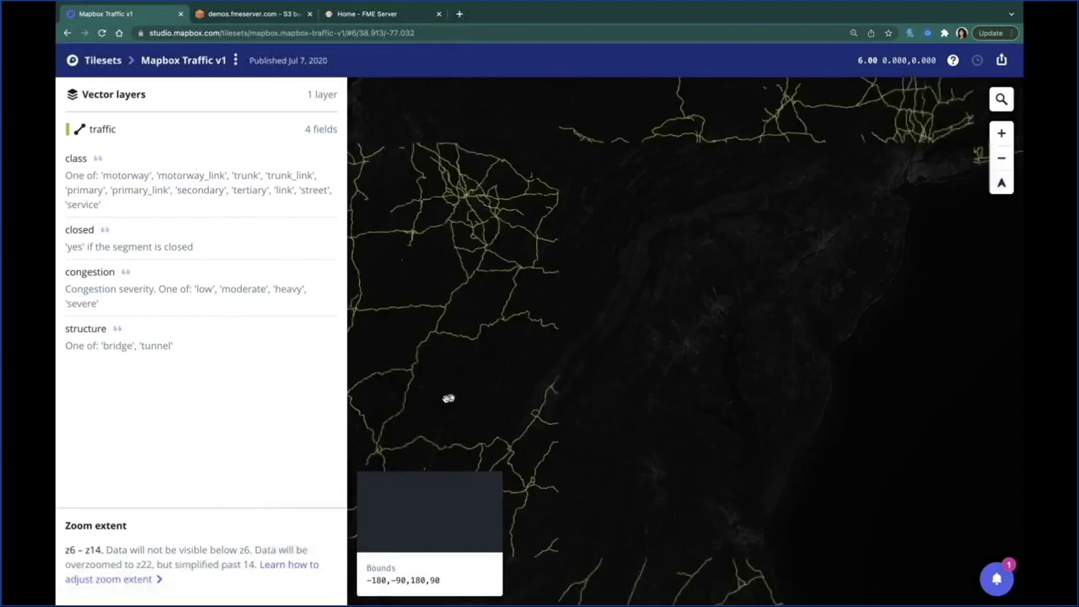
double_click(101, 129)
right_click(106, 131)
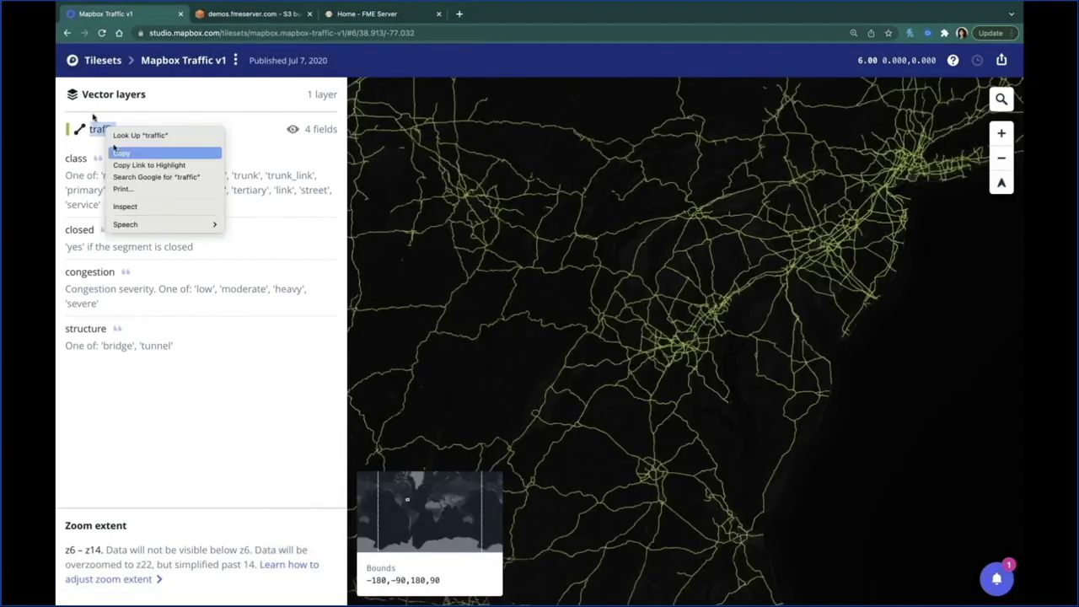
left_click(122, 152)
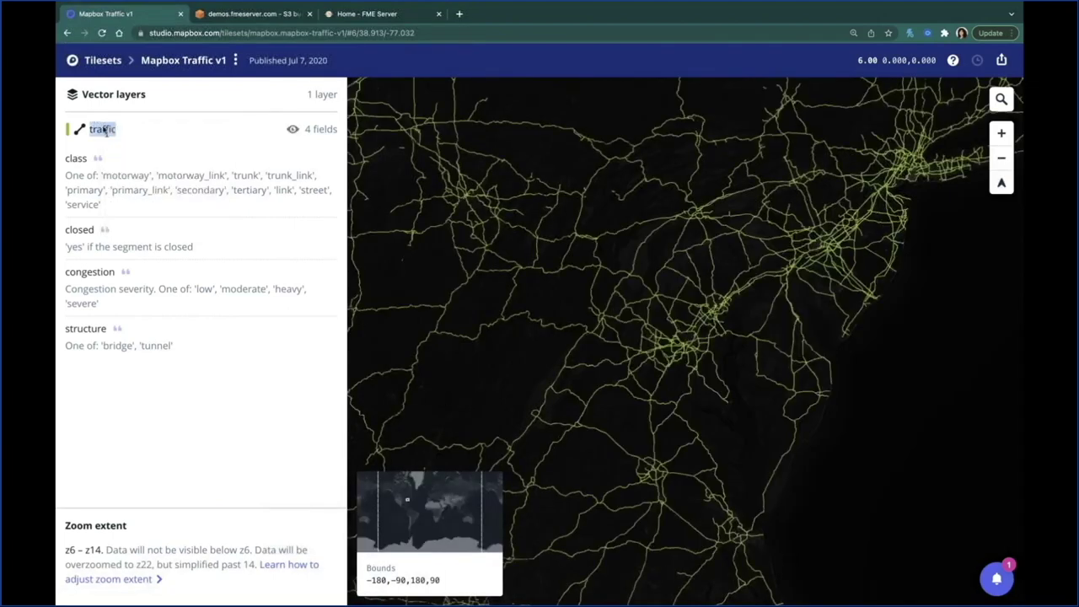
- Return to the tilesets list and copy the tileset ID of Mapbox Traffic v1
left_click(69, 33)
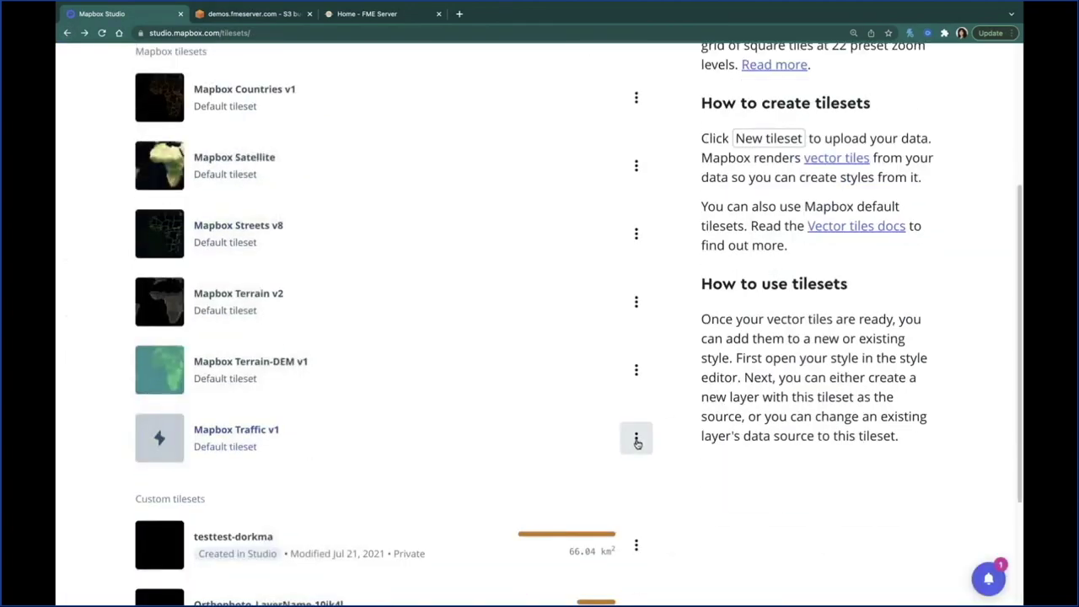
left_click(637, 439)
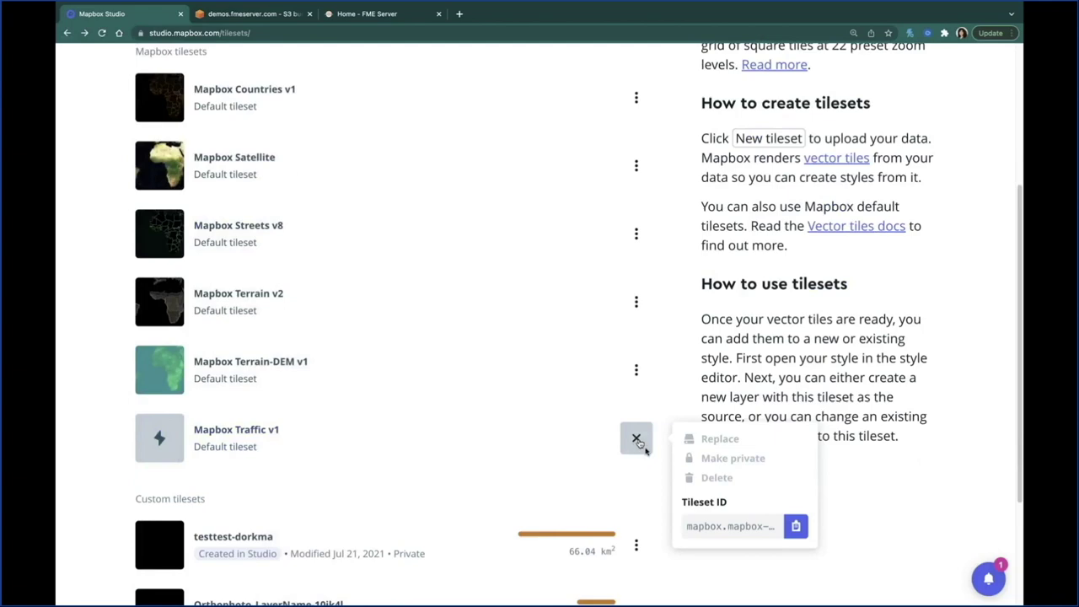
left_click(795, 528)
- Back in FME Workbench, add vector layer mapbox.mapbox-traffic-v1 with source layer traffic to the Mapbox map and accept the HTMLReportGenerator parameters
key("ctrl+Up")
left_click(584, 46)
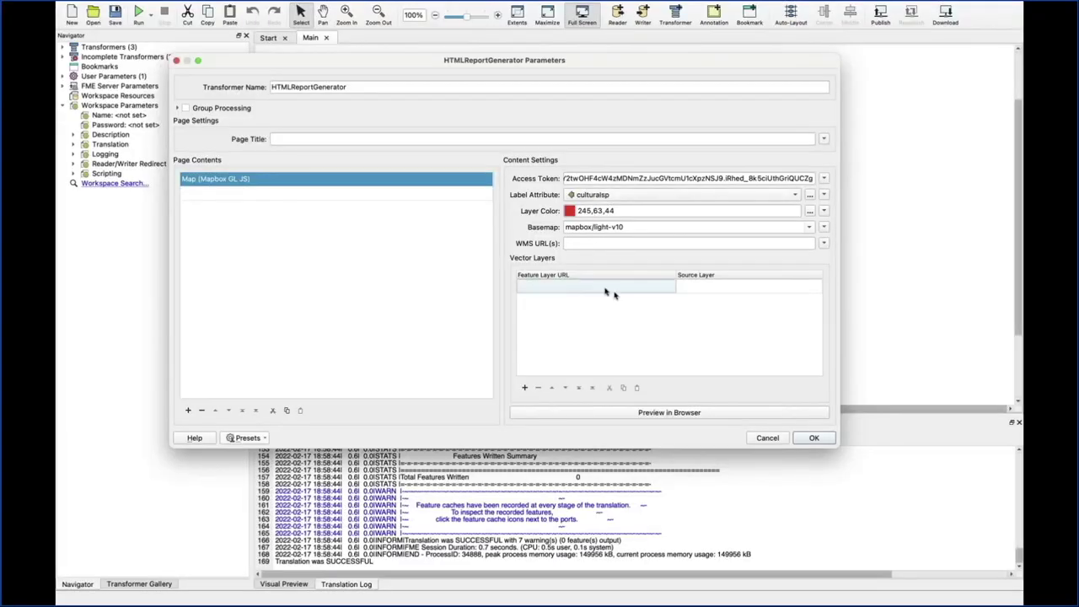
left_click(598, 286)
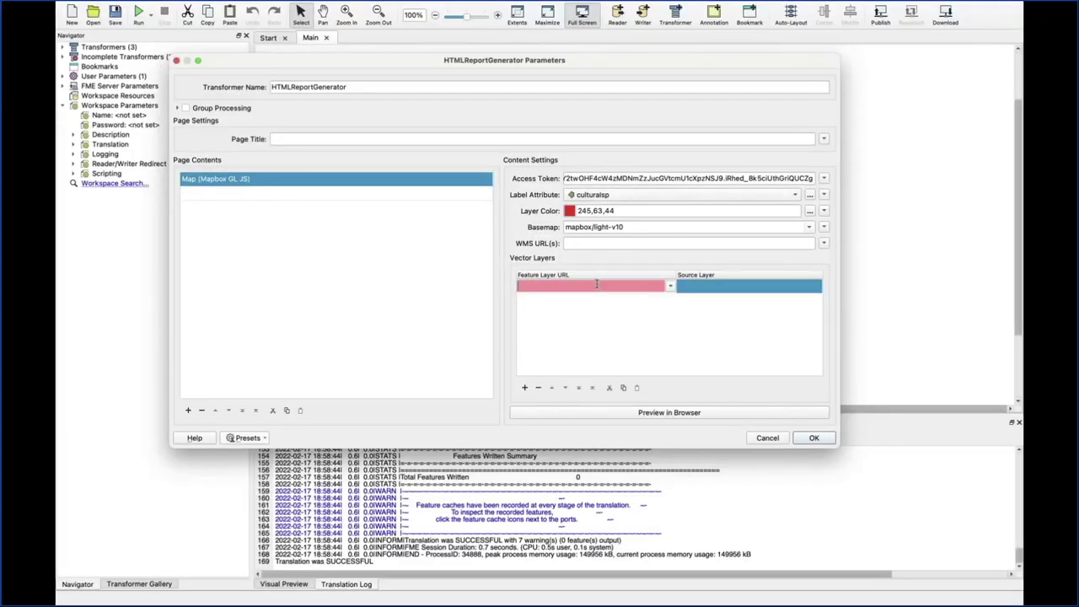
key("super+v")
left_click(704, 286)
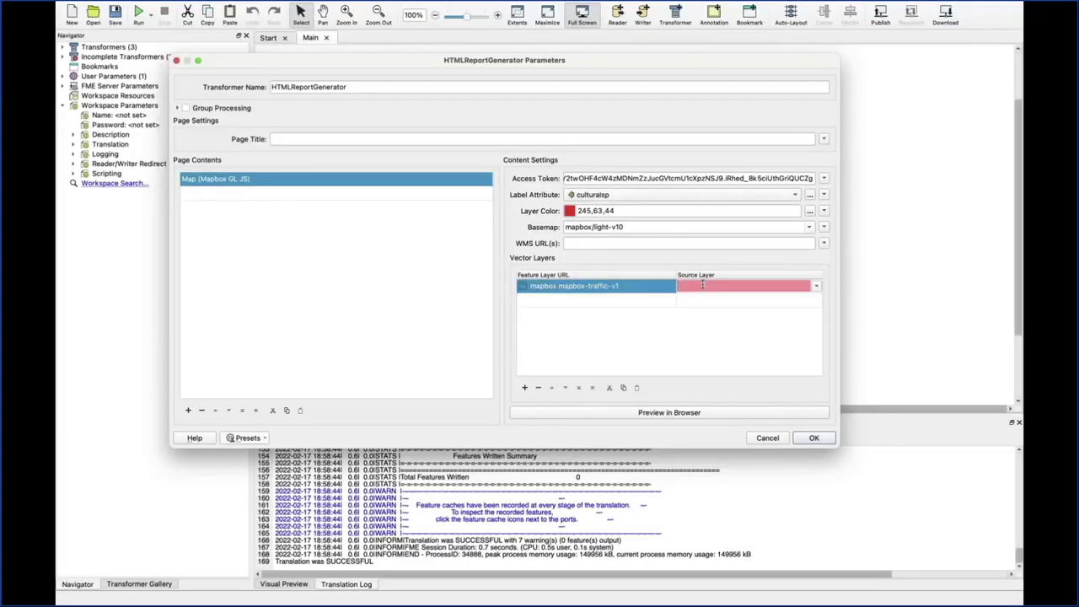
type("traffic")
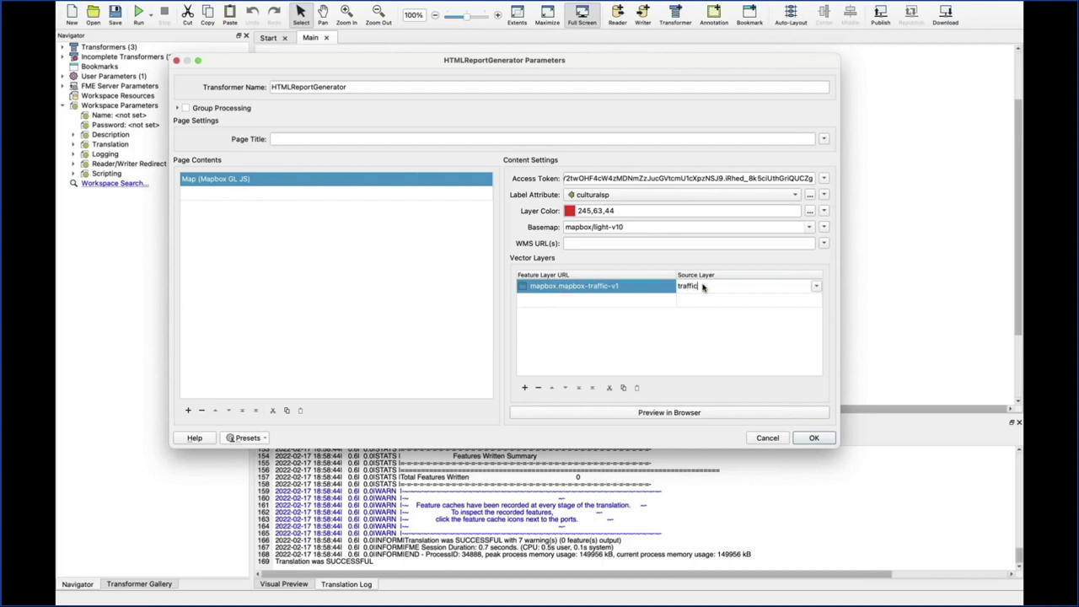
left_click(812, 438)
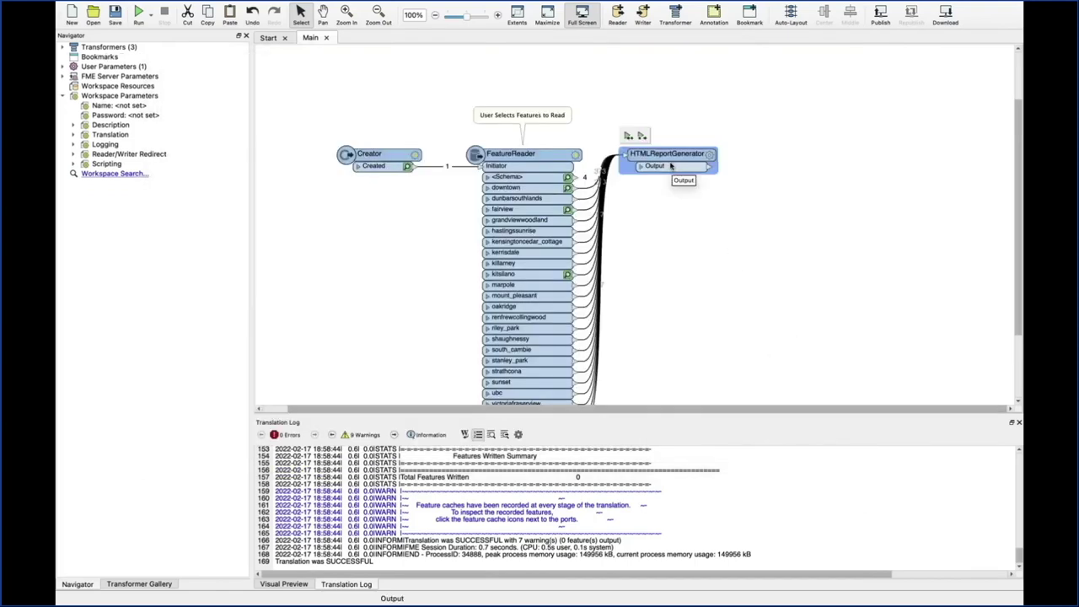
- Add an HTML writer whose dataset is NeighbourCultureMap.html in the MapboxDemo Outputs folder
left_click(636, 250)
type("html")
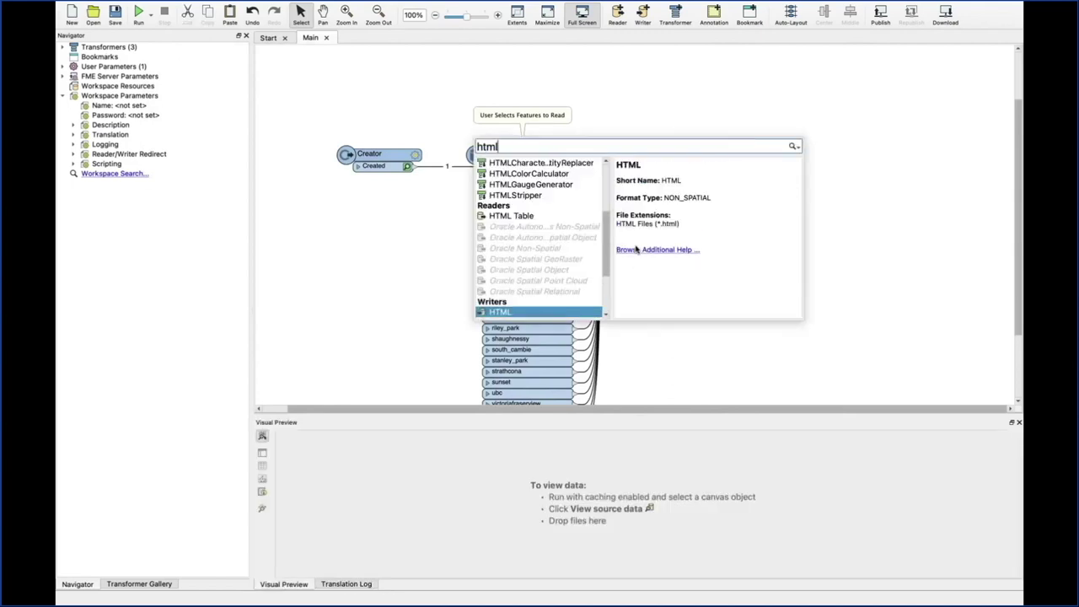
double_click(527, 314)
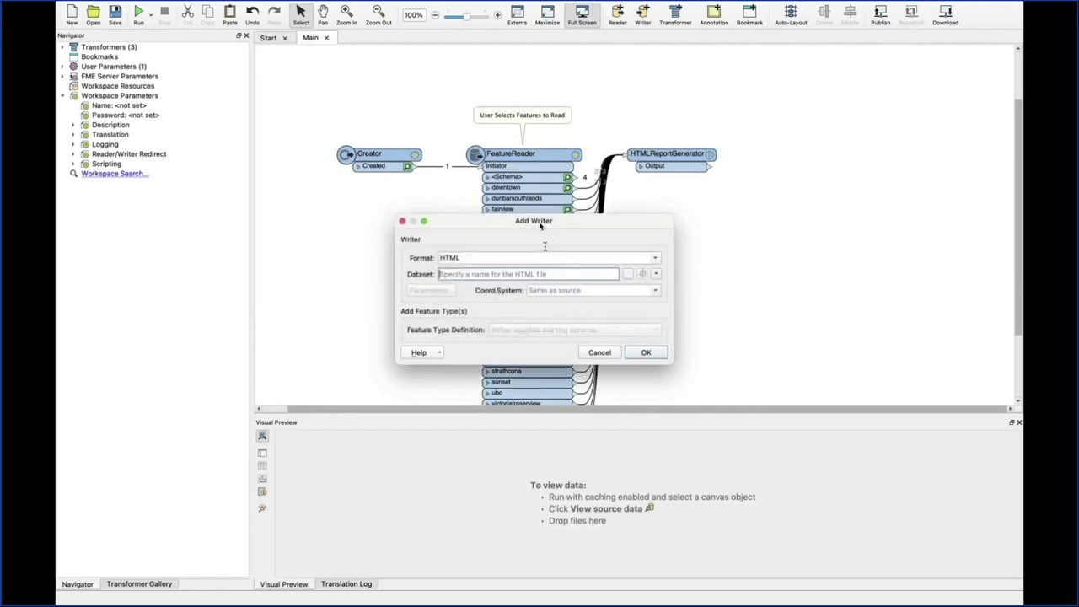
left_click(627, 274)
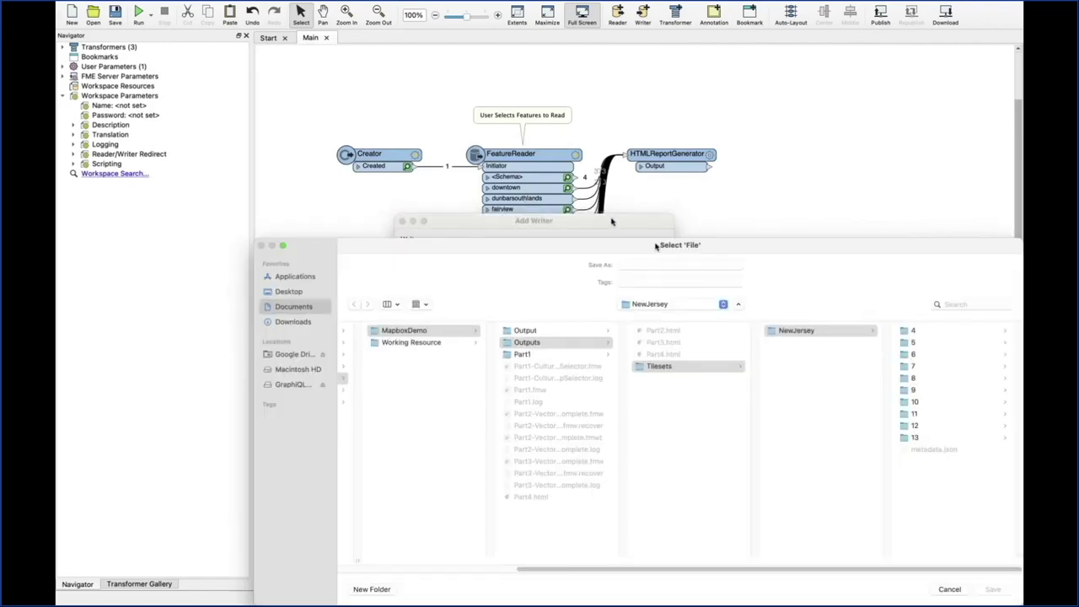
left_click(439, 268)
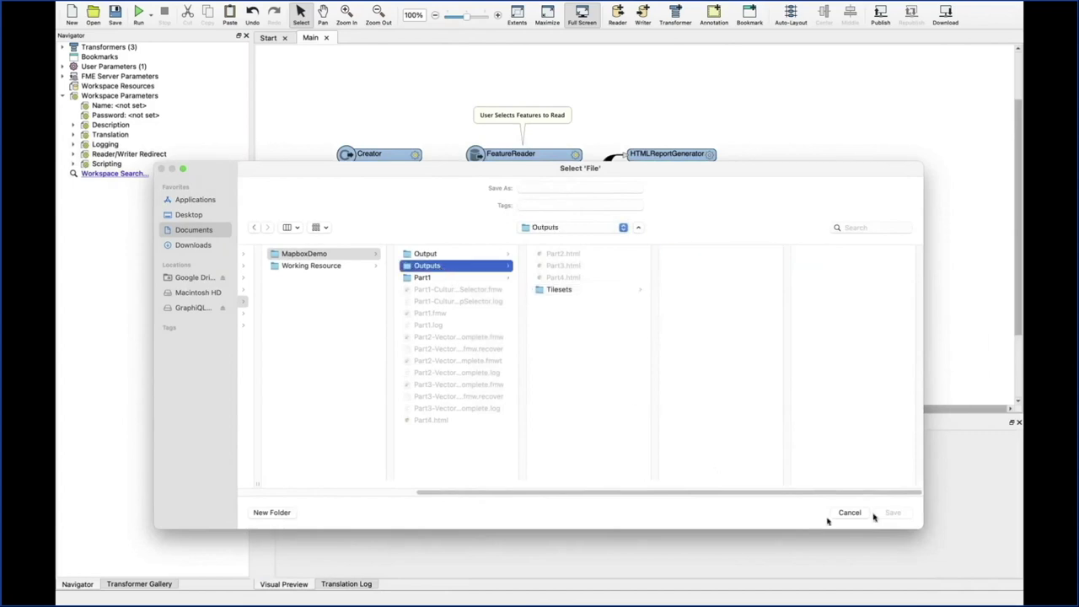
left_click(560, 188)
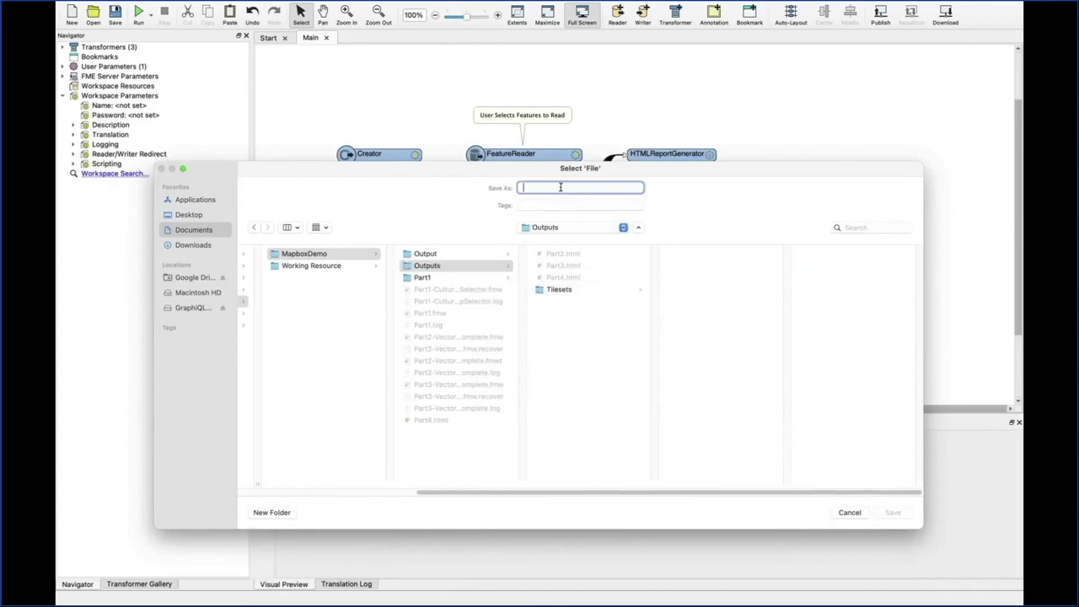
type("NeighbourCu")
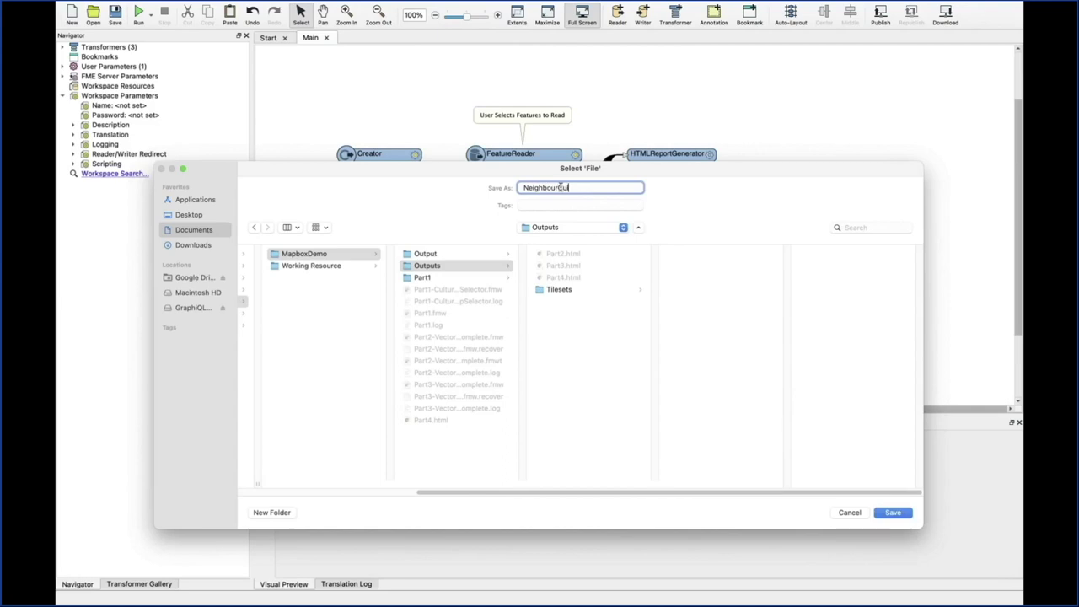
type("ltureMap")
key("Return")
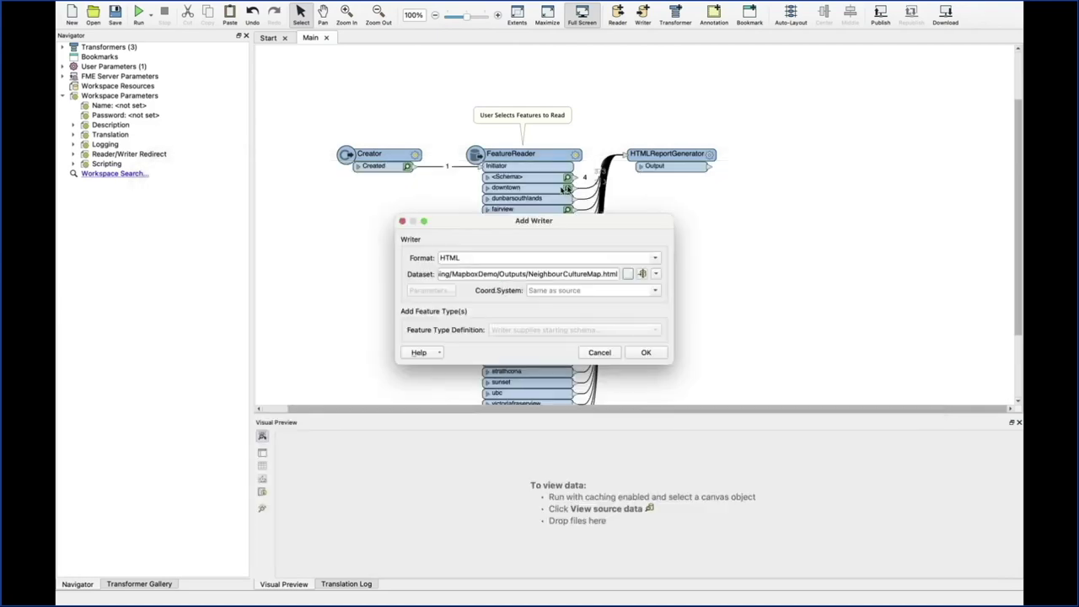
left_click(646, 352)
key("super+r")
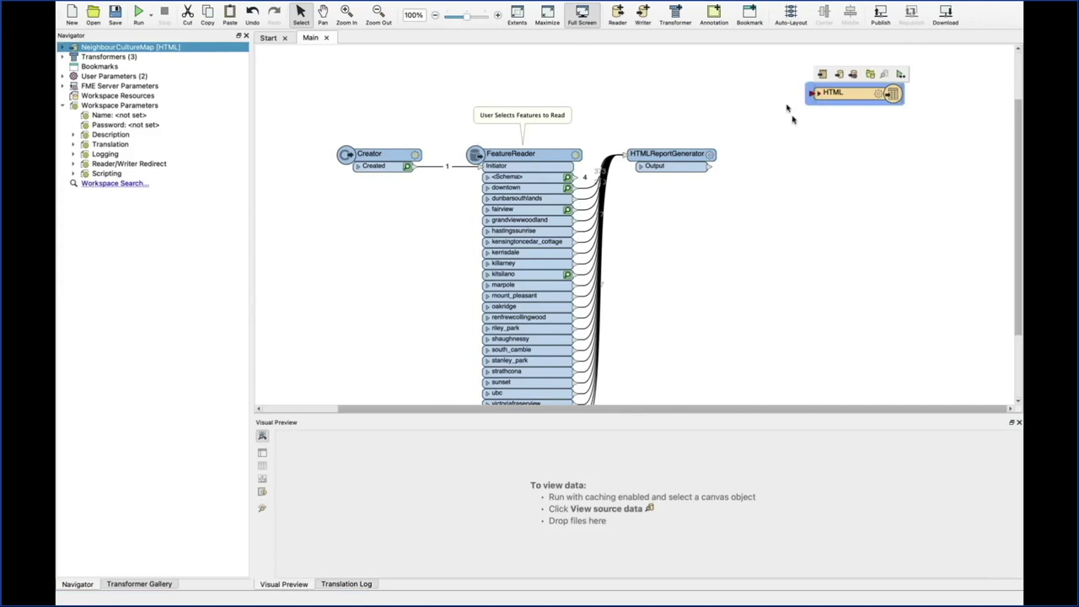
- Place the HTML writer beside the HTMLReportGenerator and connect it to the generator's Output port
left_click_drag(808, 108, 750, 168)
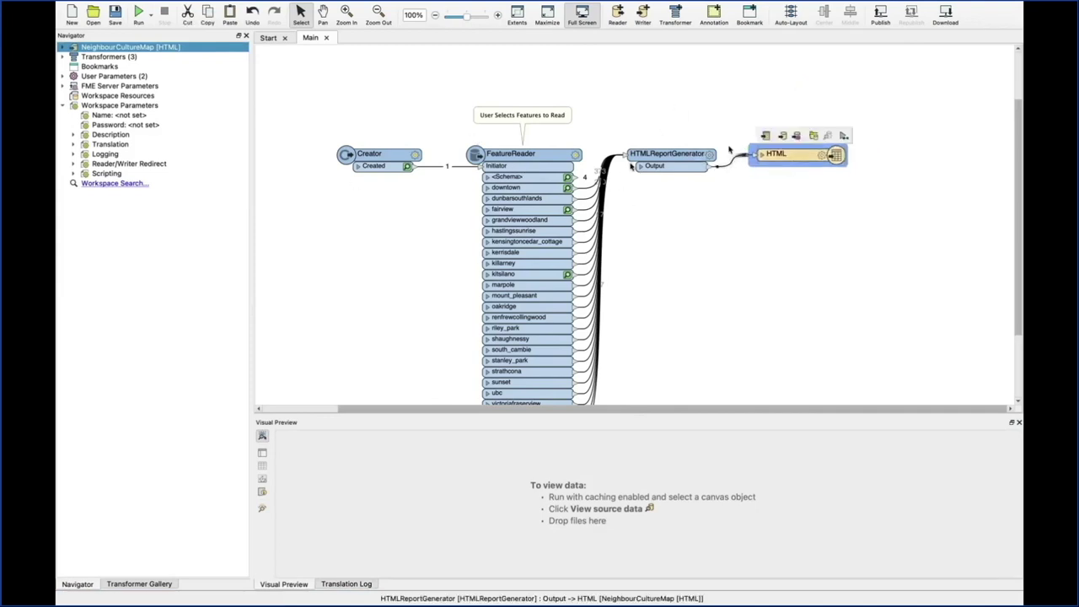
left_click(808, 285)
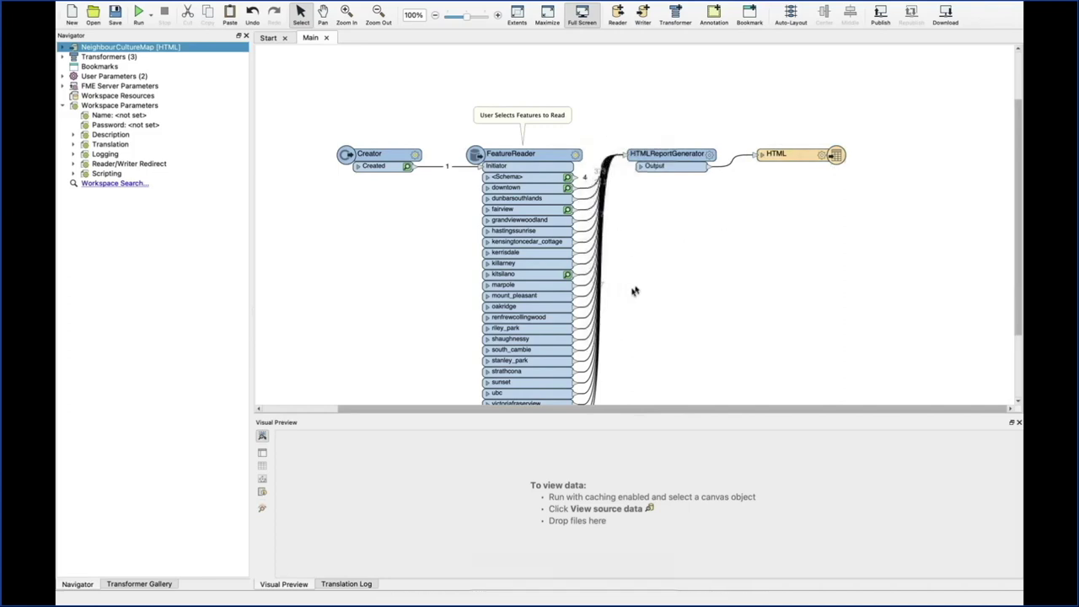
scroll(627, 302, "down", 2)
scroll(614, 294, "up", 2)
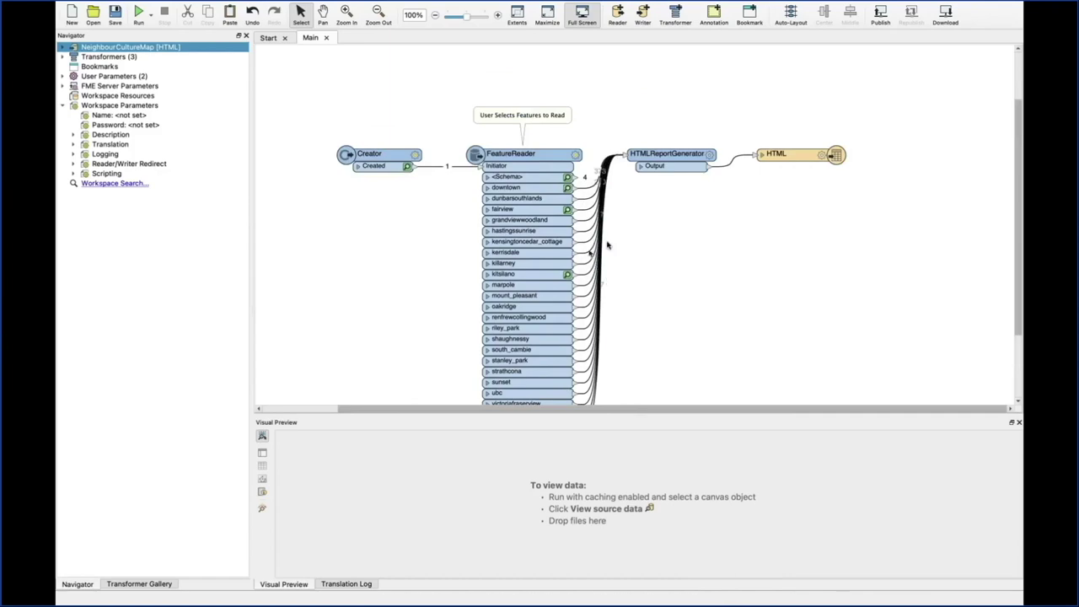
- Switch to FME Server in the browser and start building a new workspace app
key("ctrl+Up")
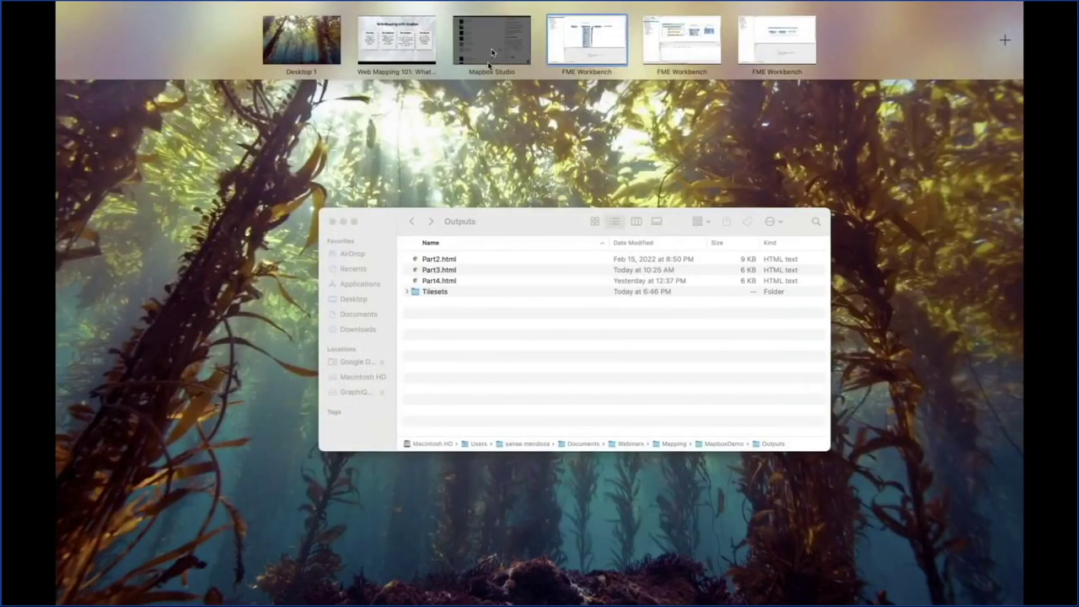
left_click(494, 37)
left_click(363, 14)
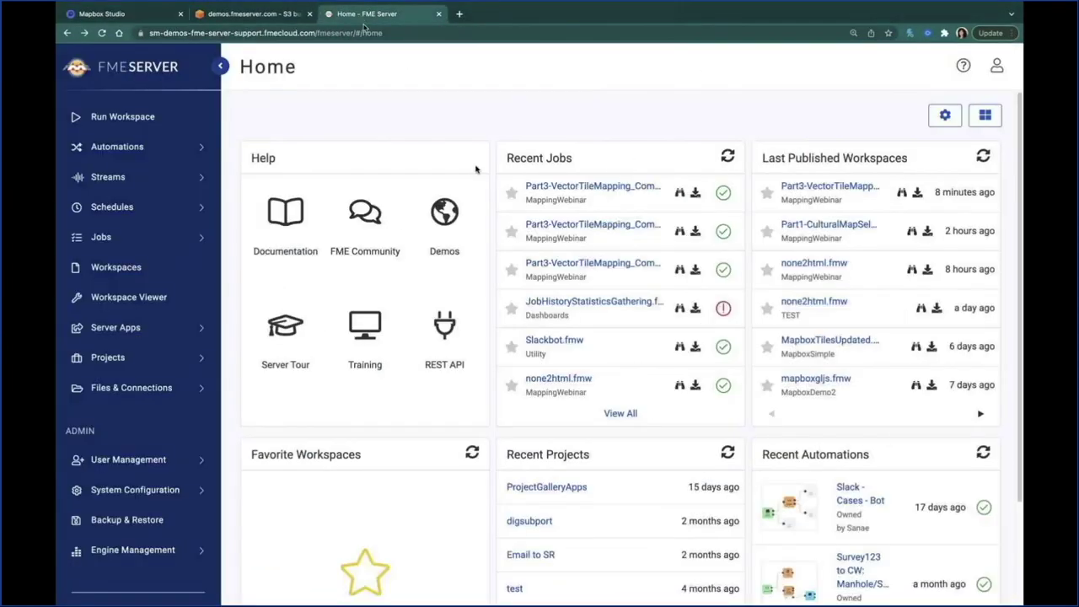
left_click(177, 327)
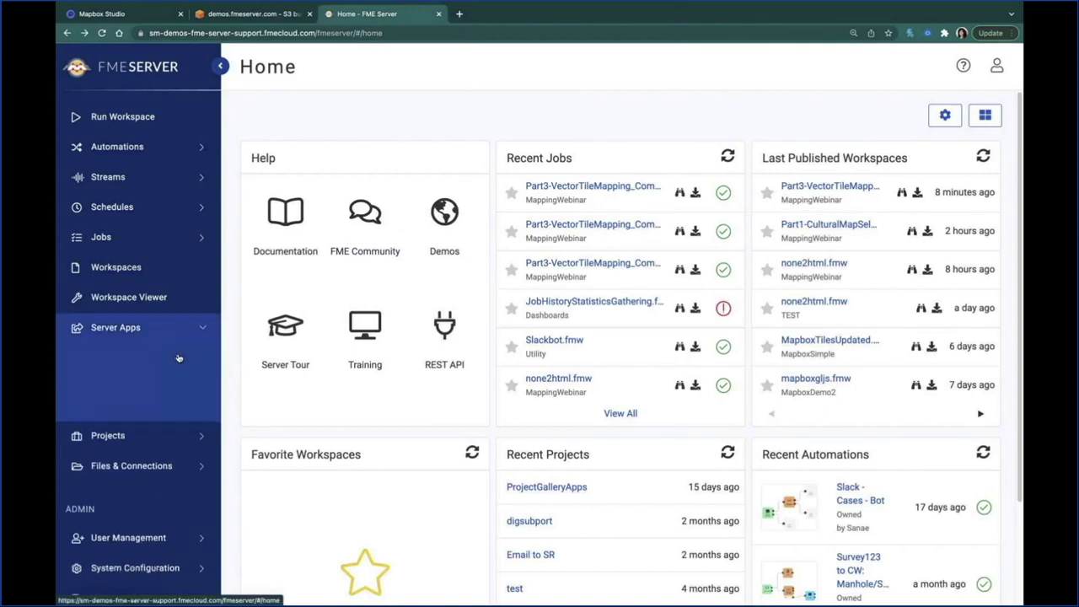
left_click(172, 361)
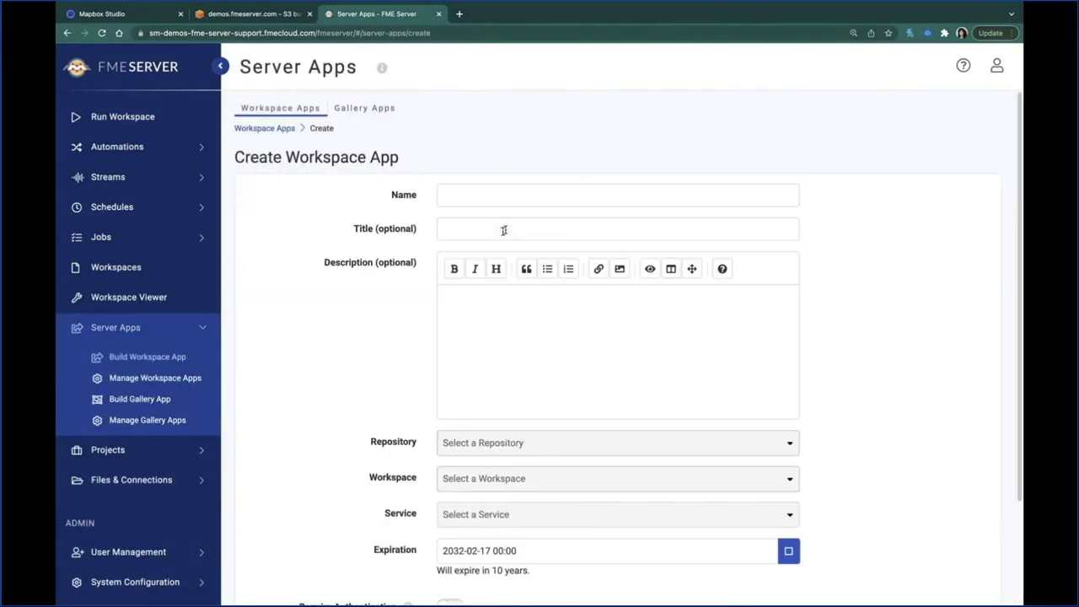
- Name the workspace app CulturalMappingApp
left_click(472, 195)
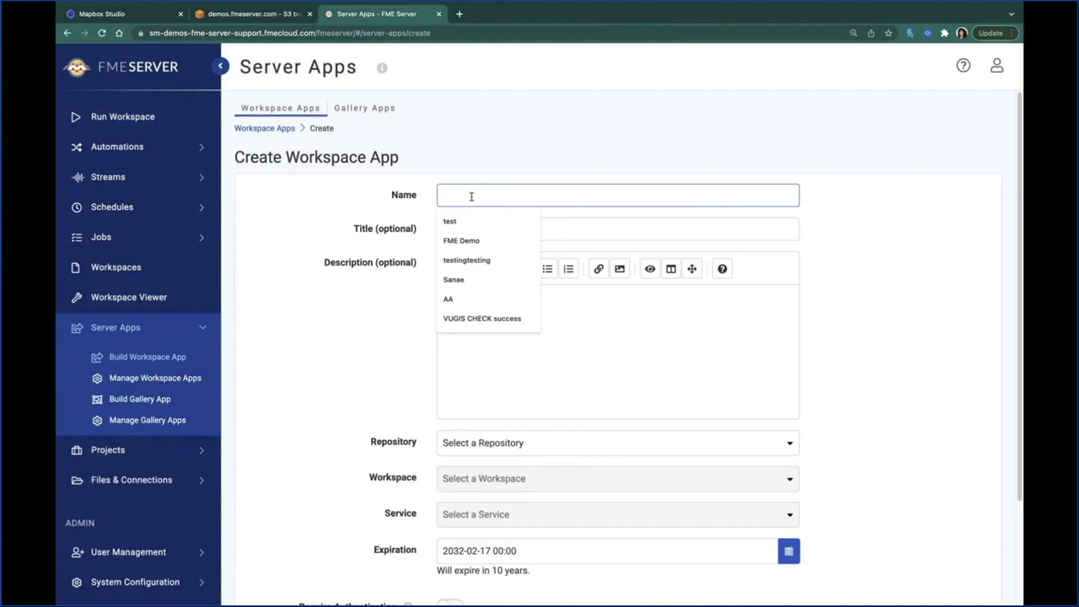
type("Cultural")
left_click(464, 221)
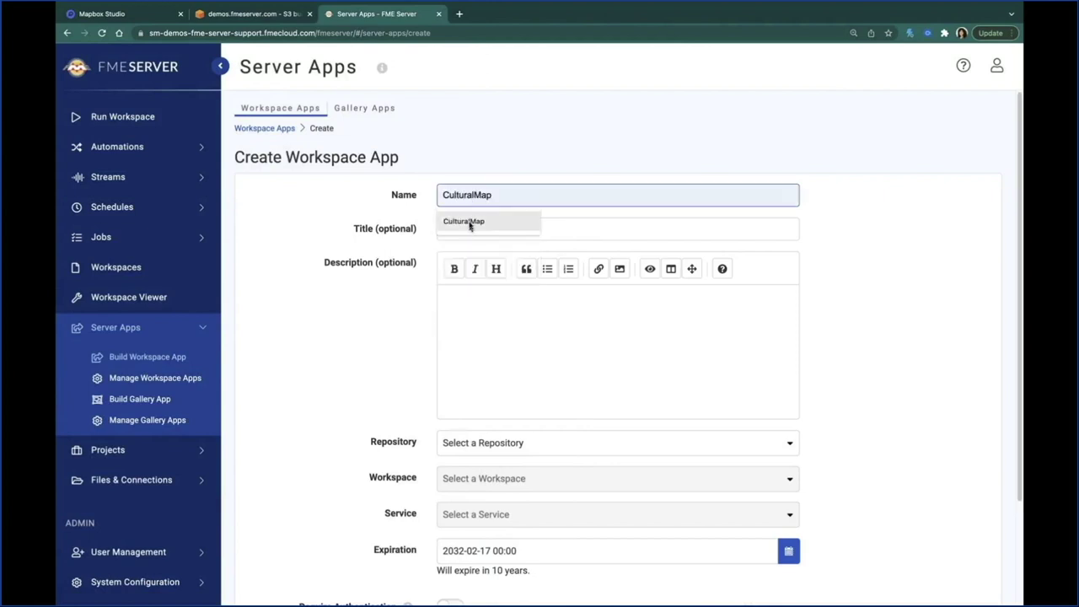
type("pingApp")
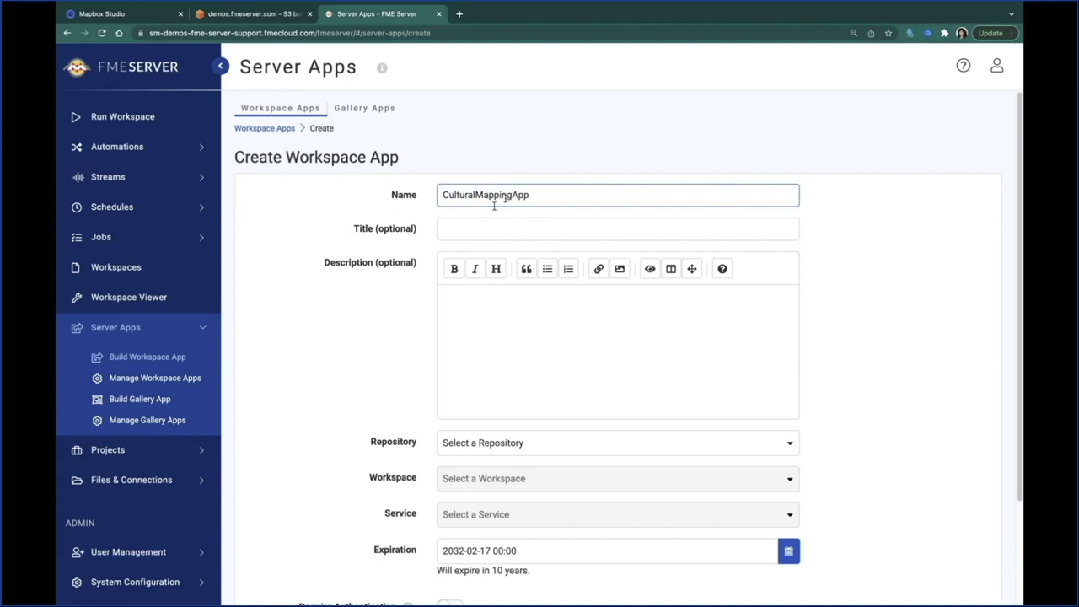
- Select the MappingWebinar repository and its Part1-CulturalMapSelector.fmw workspace for the workspace app
scroll(494, 205, "down", 2)
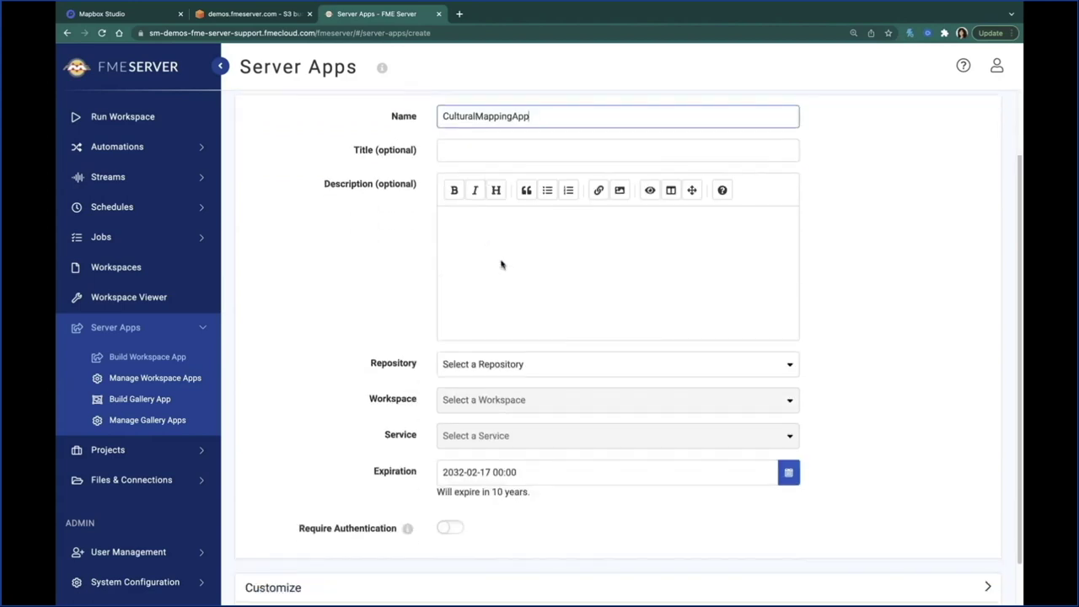
scroll(554, 297, "down", 1)
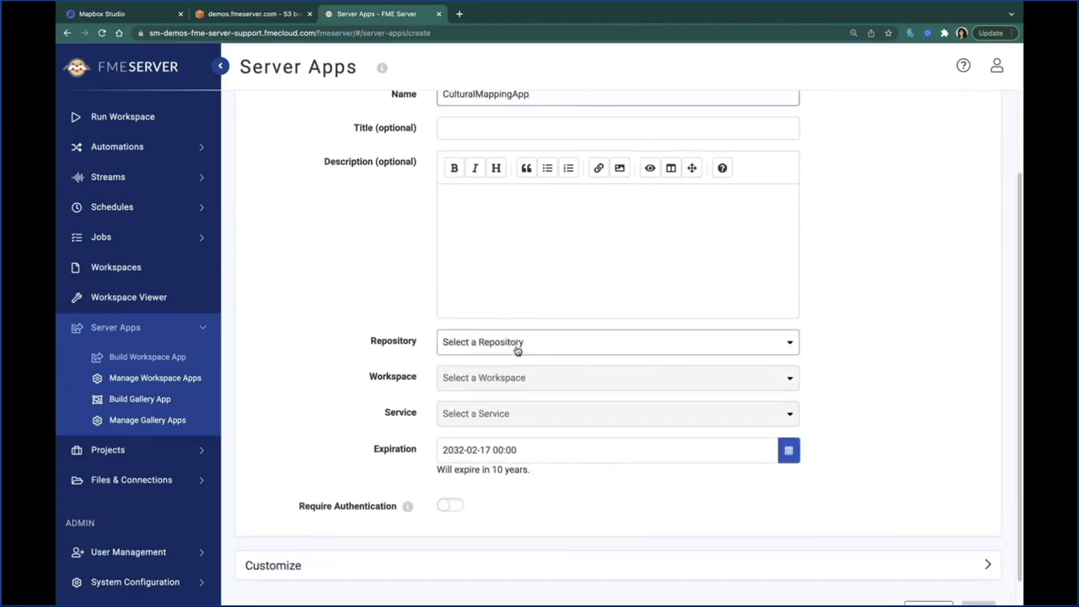
left_click(514, 342)
scroll(544, 436, "down", 4)
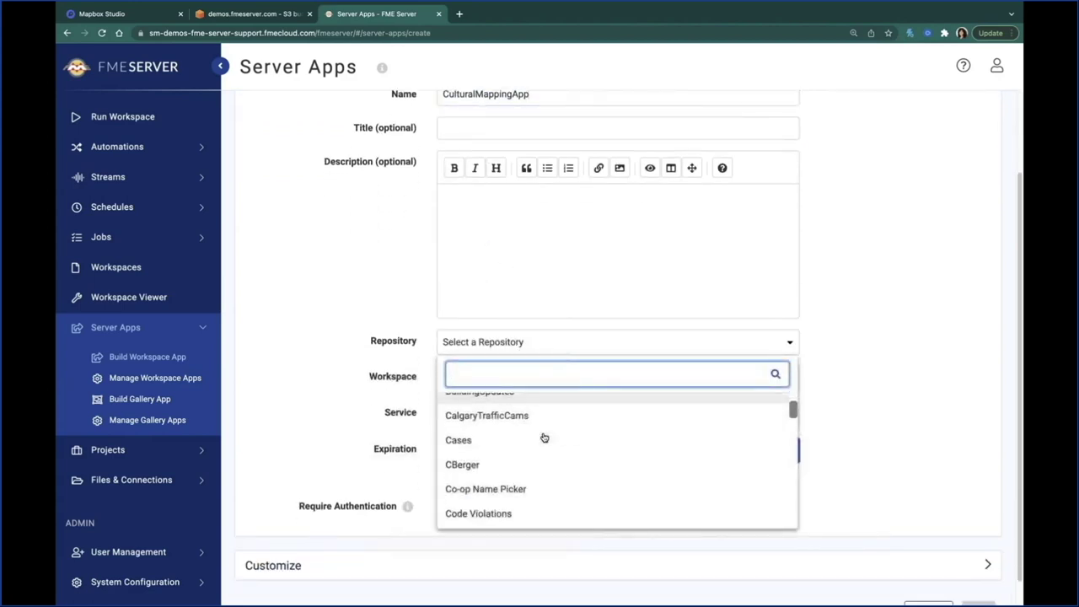
type("mapp")
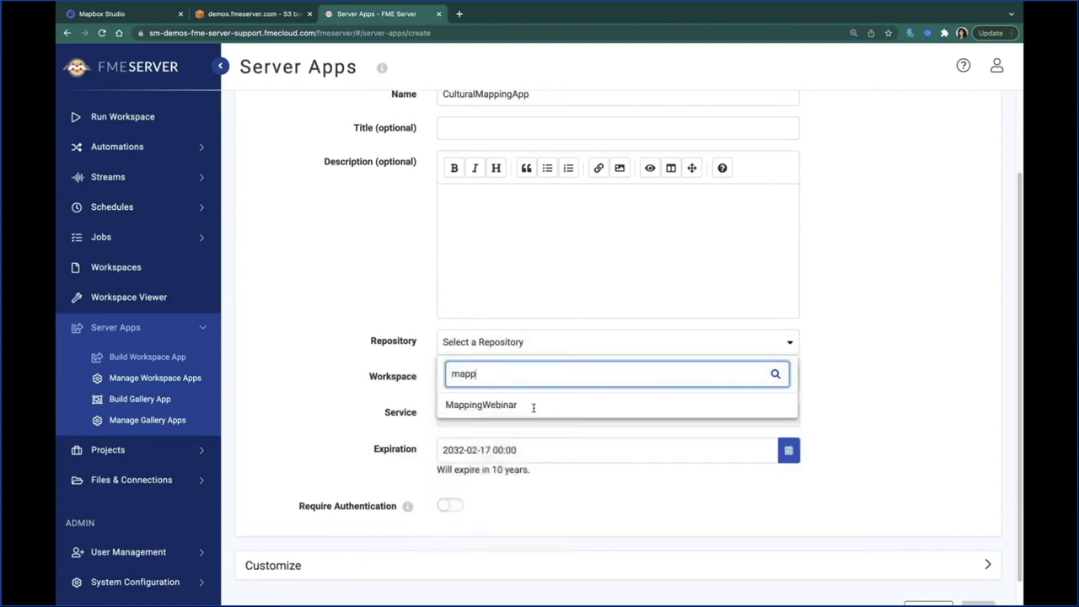
left_click(544, 406)
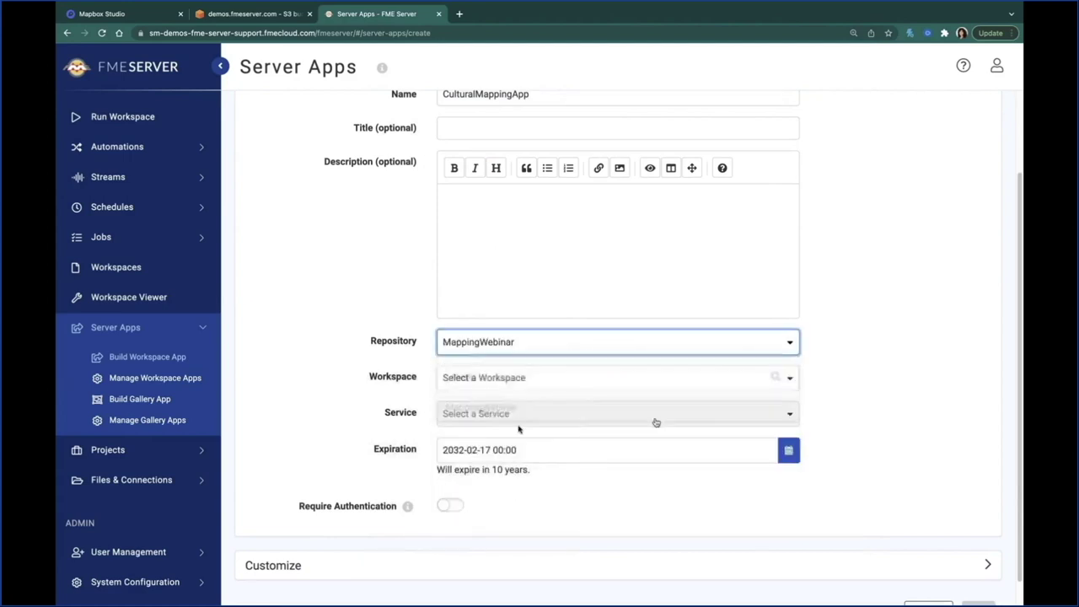
scroll(590, 388, "down", 1)
left_click(531, 354)
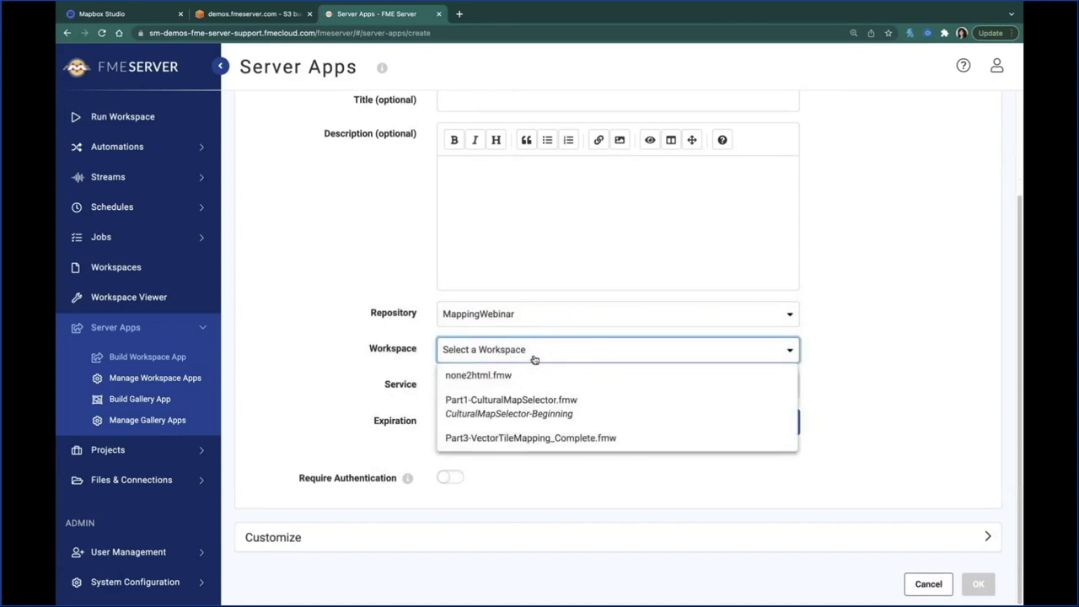
left_click(590, 408)
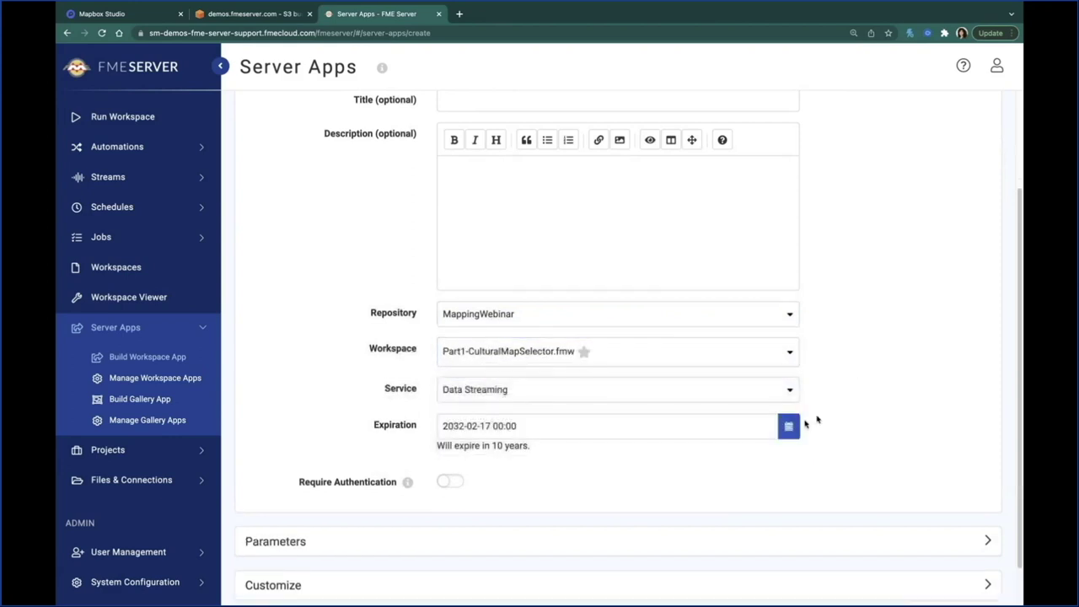
- Review the workspace app's Select a Neighbourhood parameter and create the app
scroll(669, 366, "down", 2)
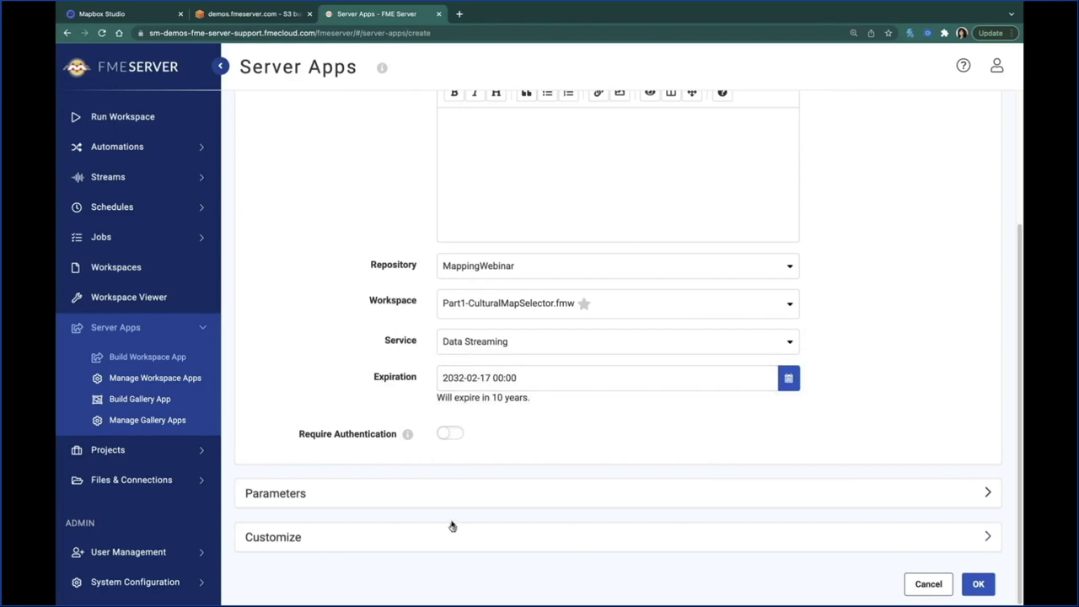
left_click(371, 491)
scroll(458, 265, "down", 1)
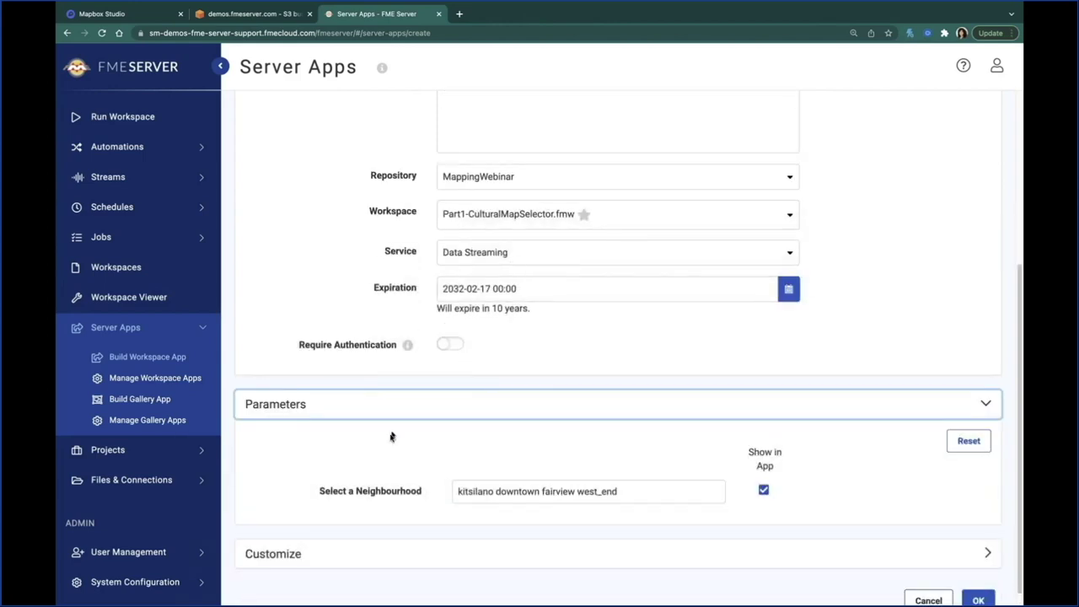
scroll(392, 436, "down", 1)
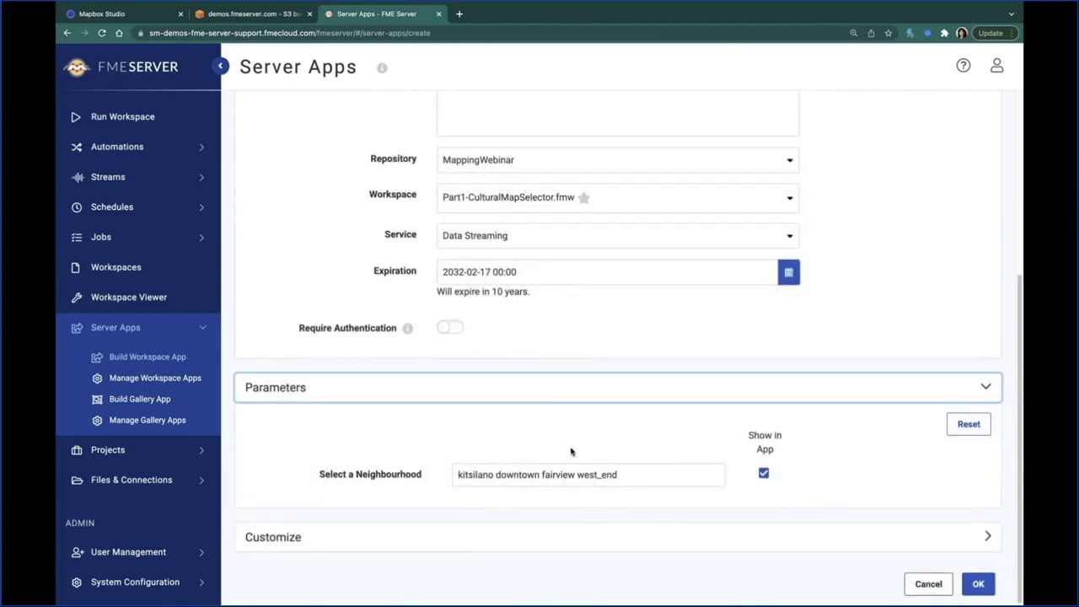
left_click(571, 452)
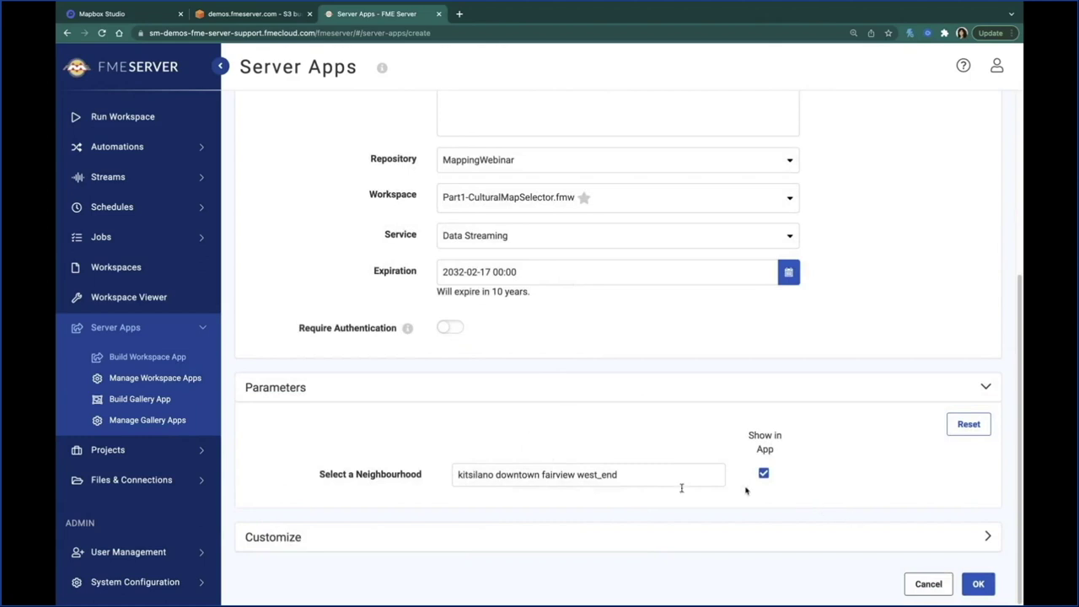
left_click(978, 584)
- Open the new CulturalMappingApp and run it with its default neighbourhood selection
left_click(723, 218)
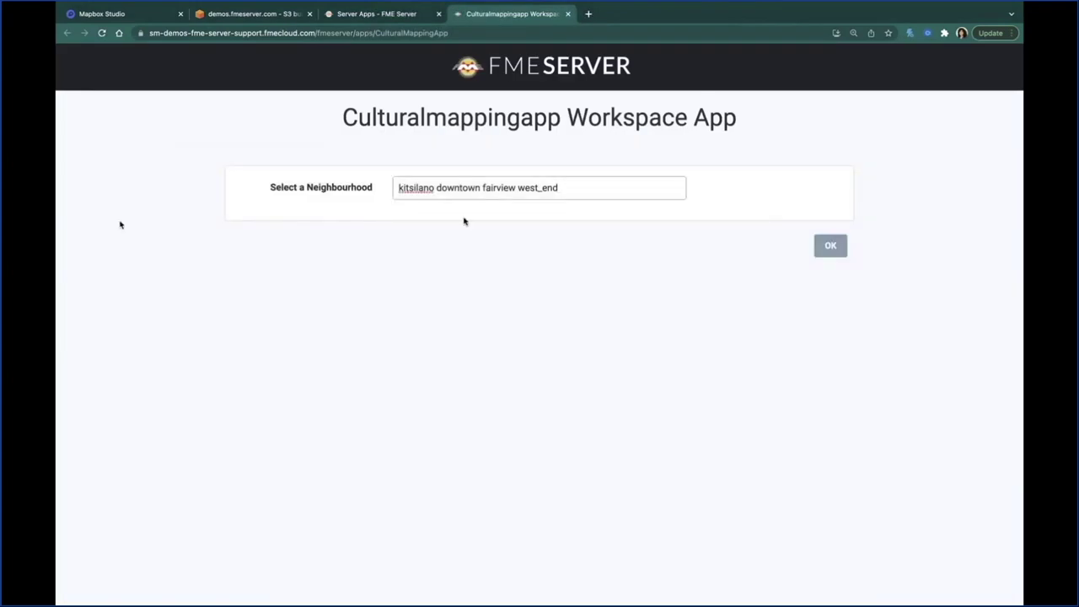
left_click(829, 245)
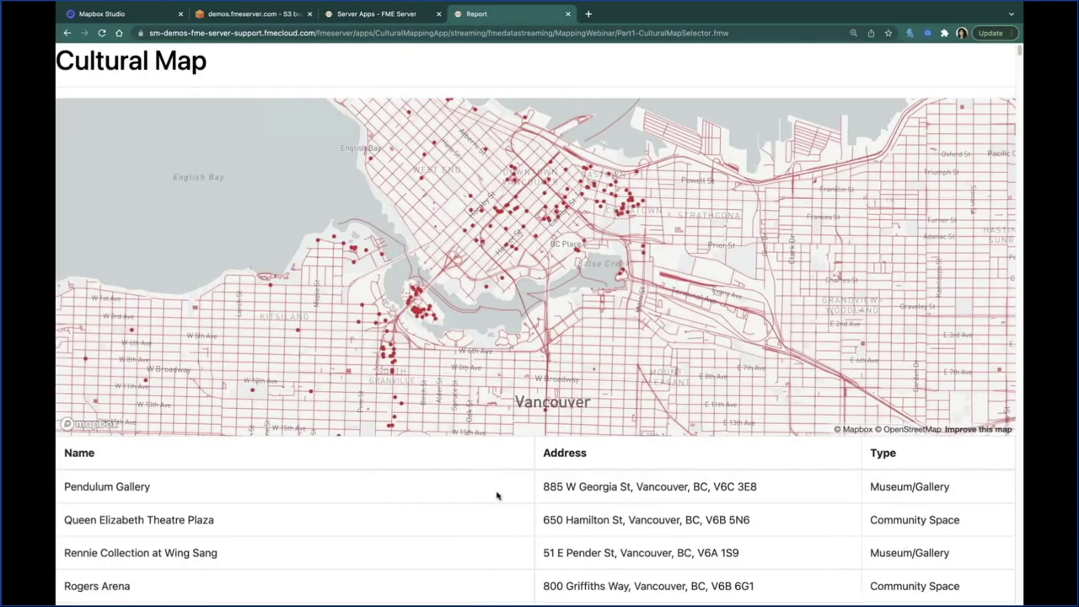
- Examine the cultural space points around Granville Island on the report map and display the name pop-up of one of them
left_click_drag(356, 296, 438, 275)
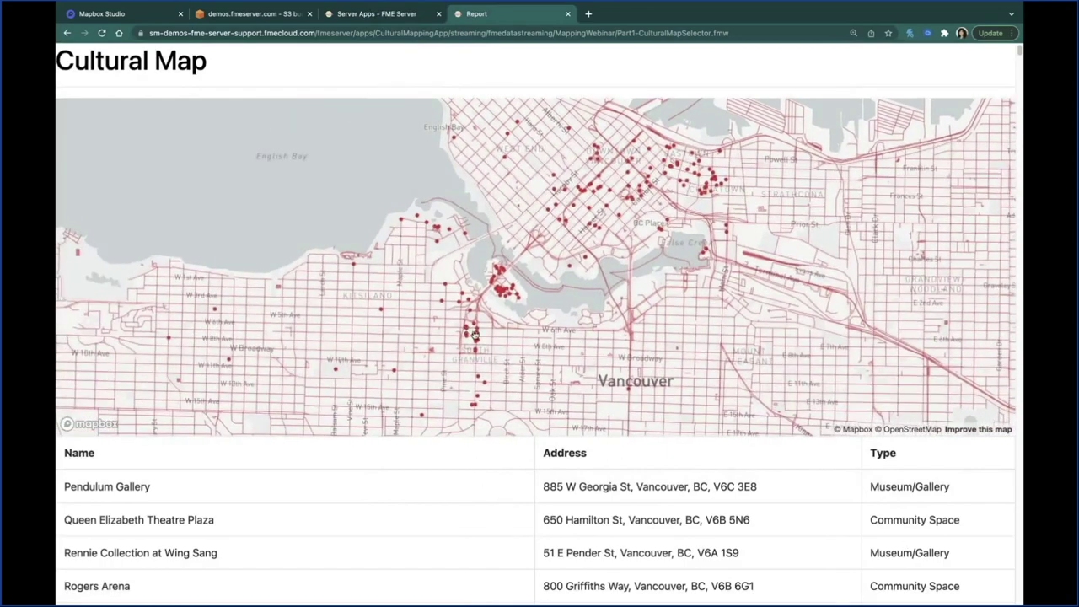
left_click(475, 335)
left_click(501, 269)
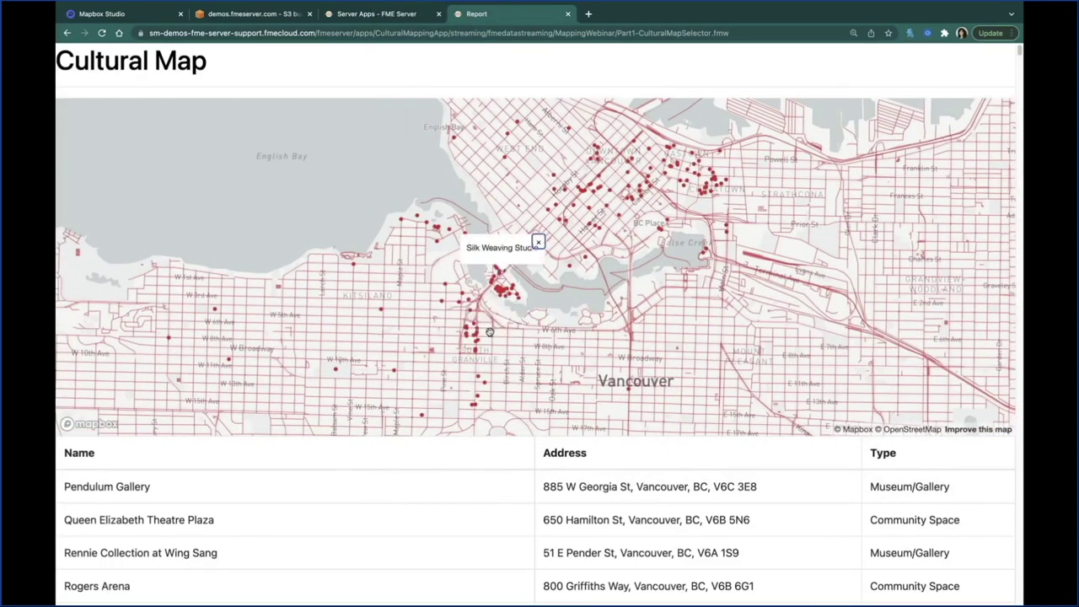
scroll(498, 340, "up", 2)
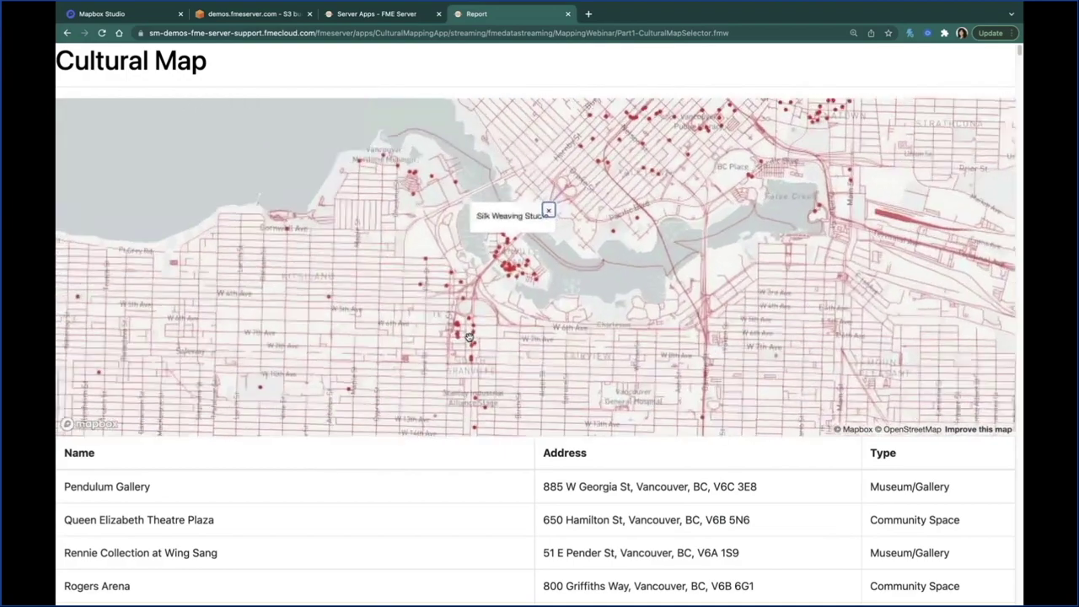
scroll(460, 325, "up", 3)
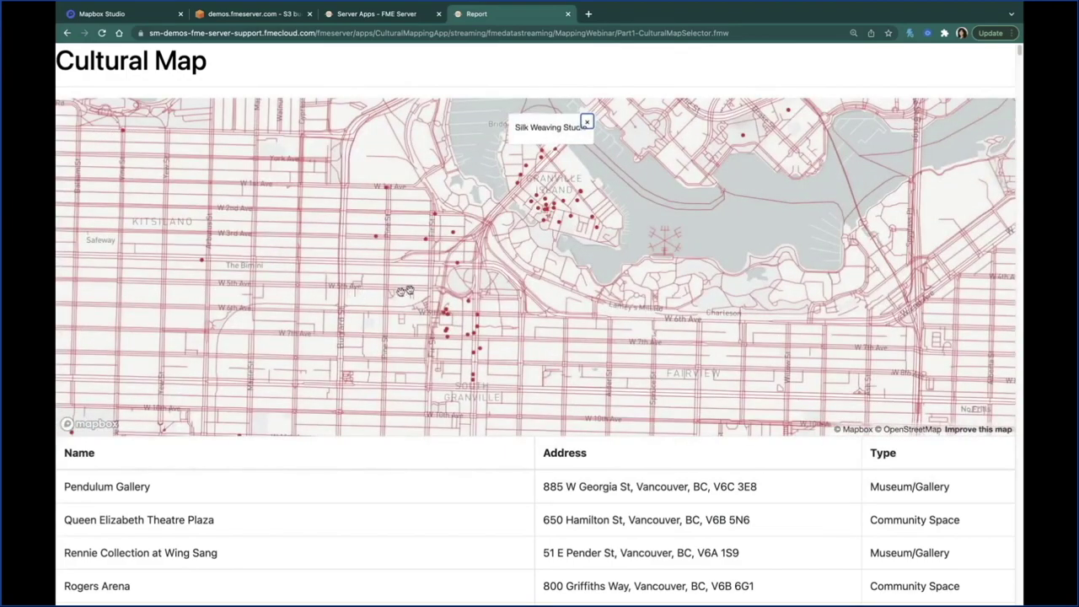
scroll(400, 290, "down", 4)
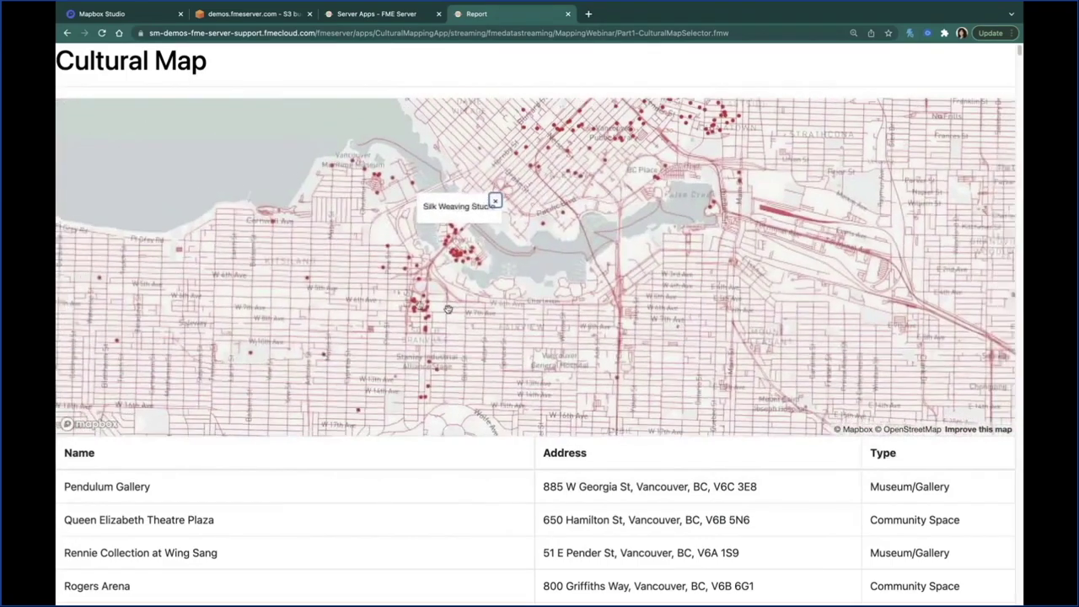
- Inspect the report page's HTML and expand the map script to examine the GeoJSON features it contains, closing the inspector when done
right_click(355, 479)
left_click(404, 592)
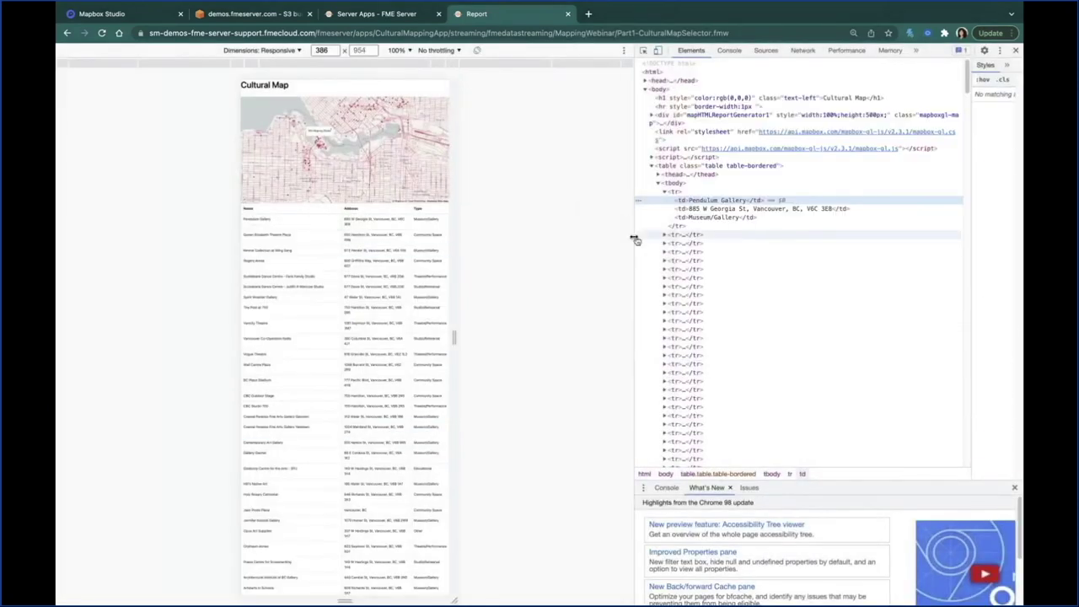
left_click_drag(633, 236, 746, 254)
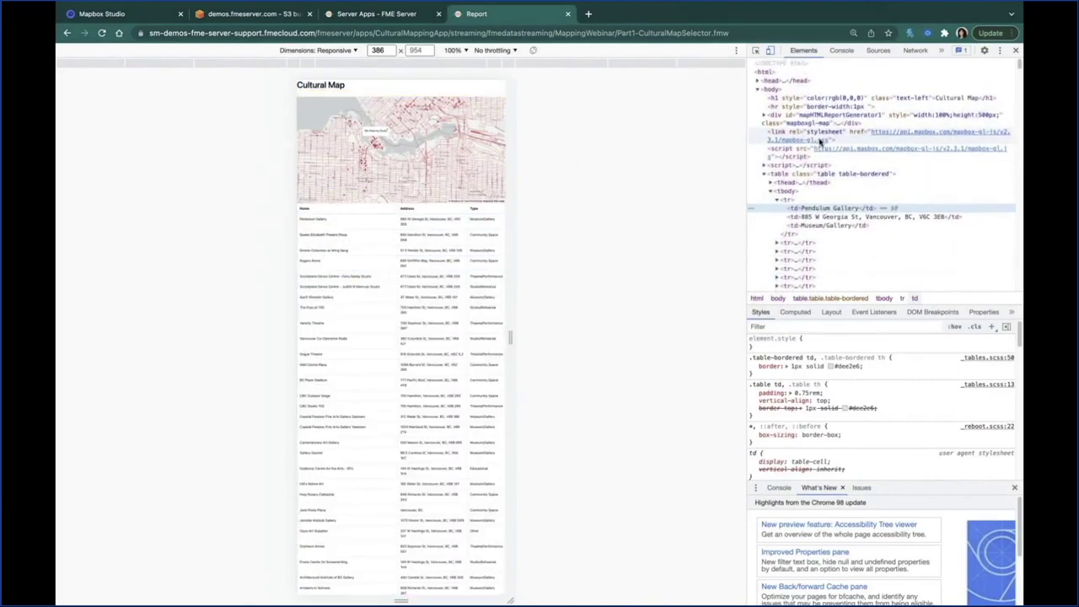
scroll(840, 243, "down", 1)
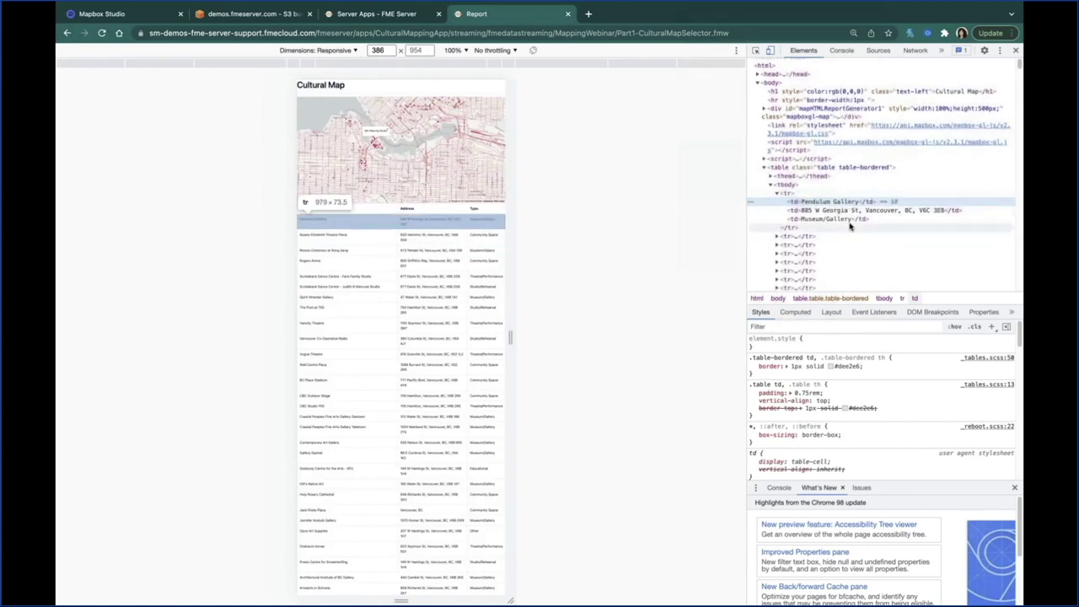
scroll(847, 238, "down", 5)
scroll(848, 234, "up", 4)
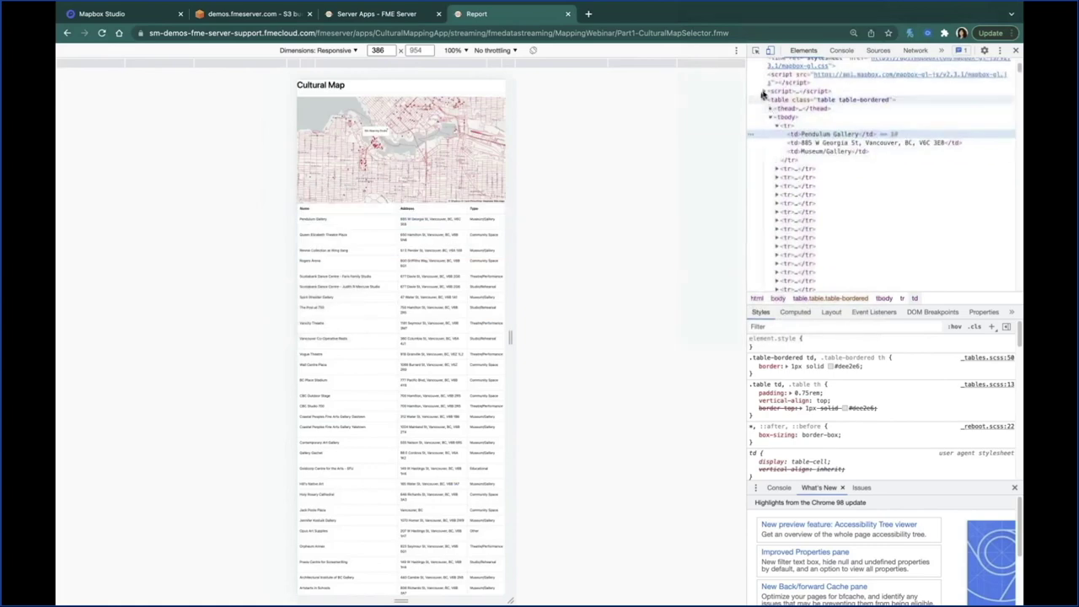
left_click(764, 90)
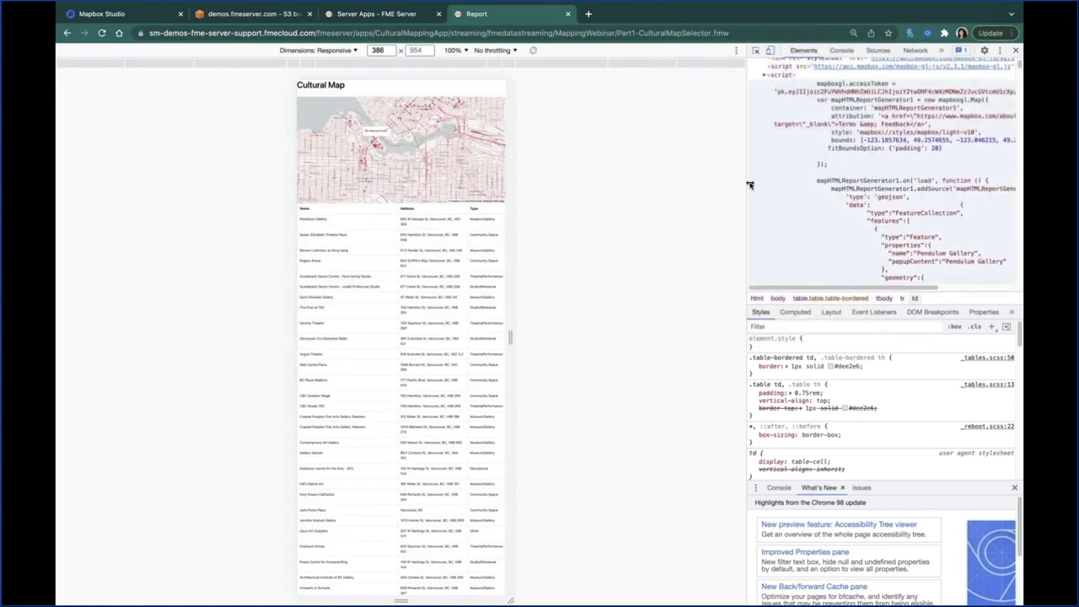
left_click_drag(750, 185, 618, 185)
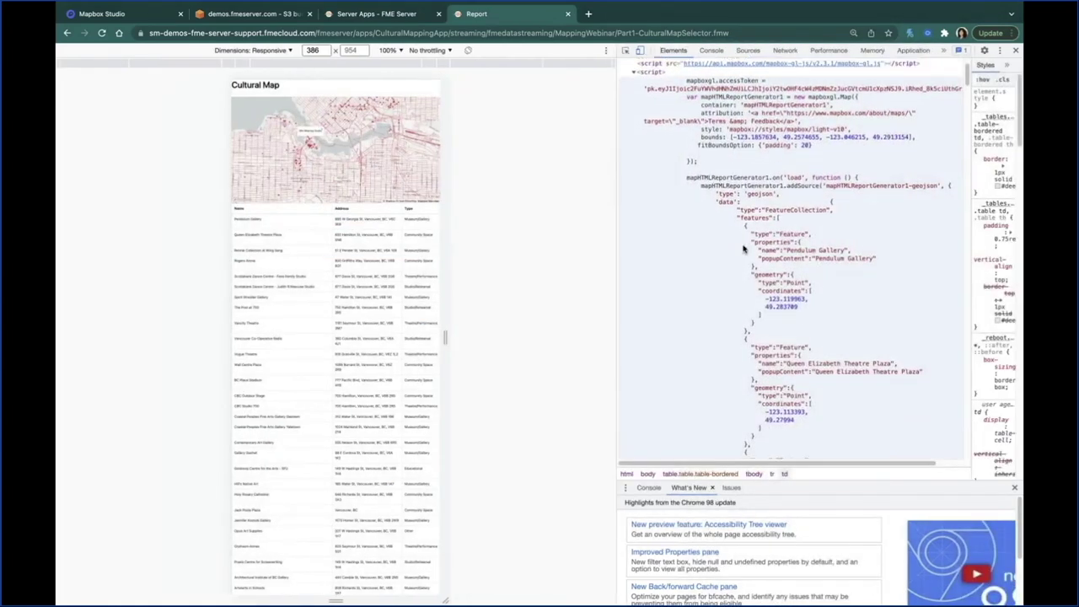
scroll(743, 247, "down", 10)
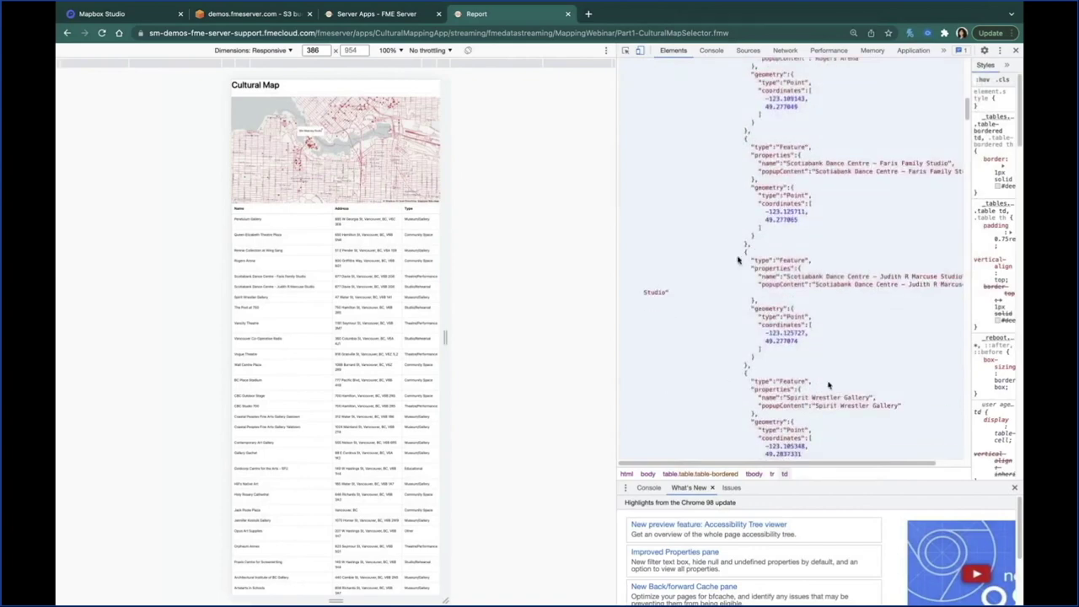
scroll(801, 309, "down", 5)
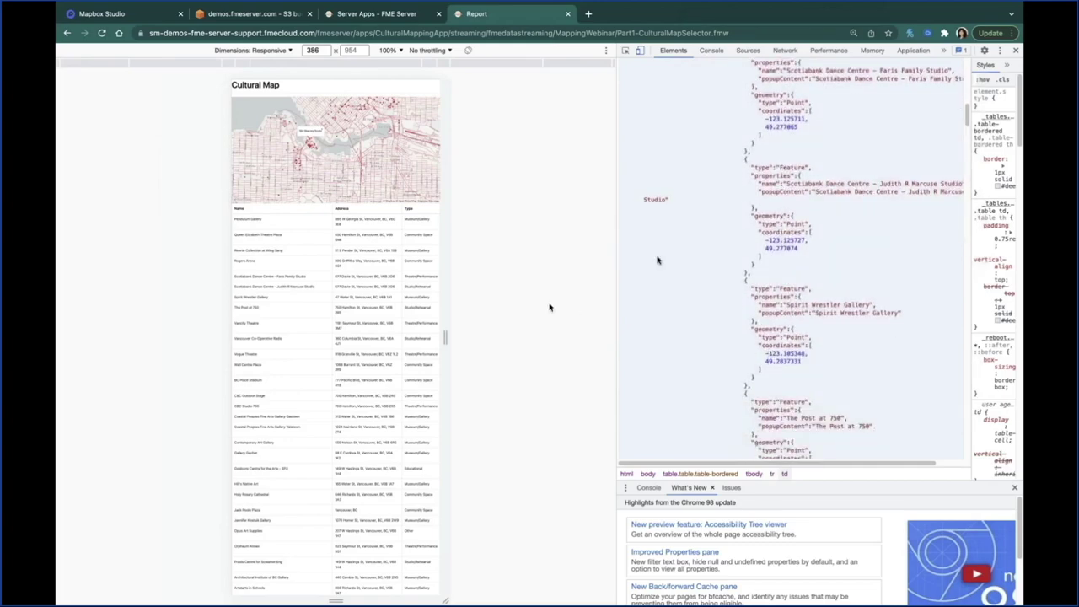
left_click(1015, 50)
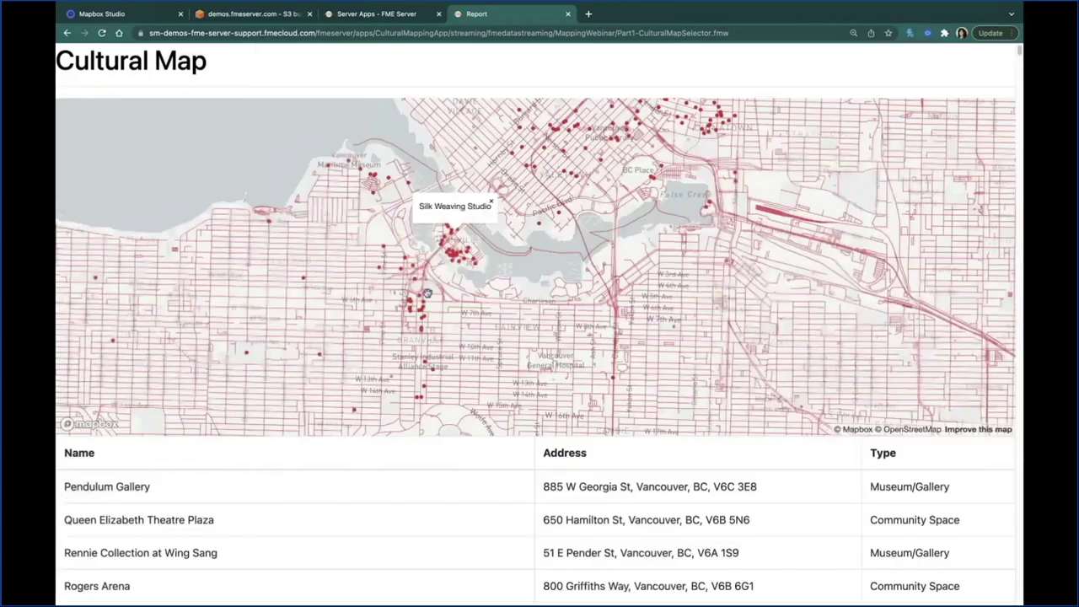
- Examine the streets and cultural space points on the report map at closer and wider zoom levels
scroll(427, 293, "up", 5)
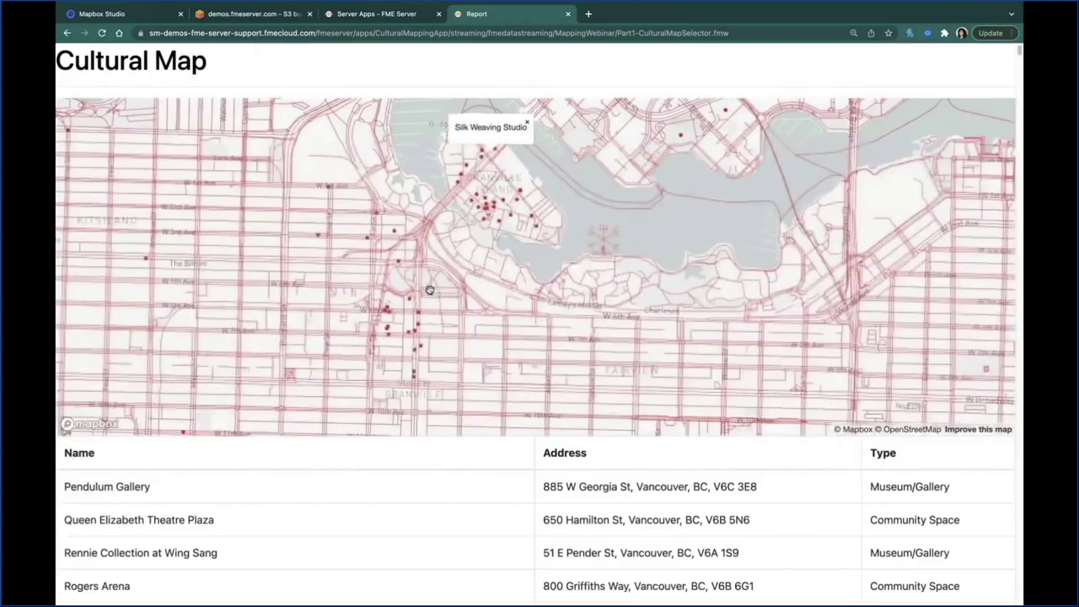
scroll(429, 290, "down", 5)
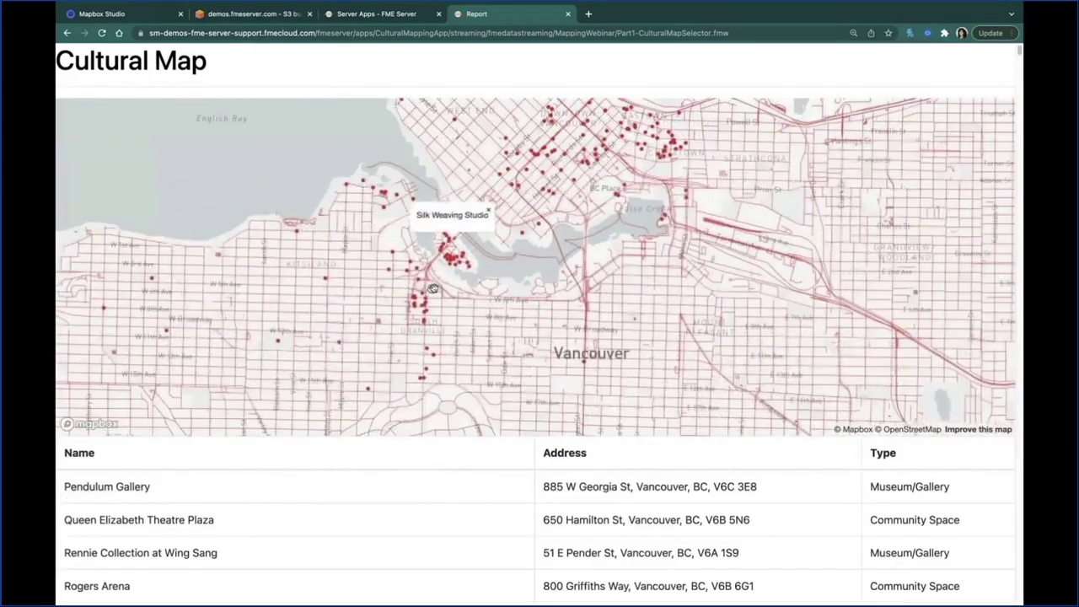
scroll(433, 289, "down", 3)
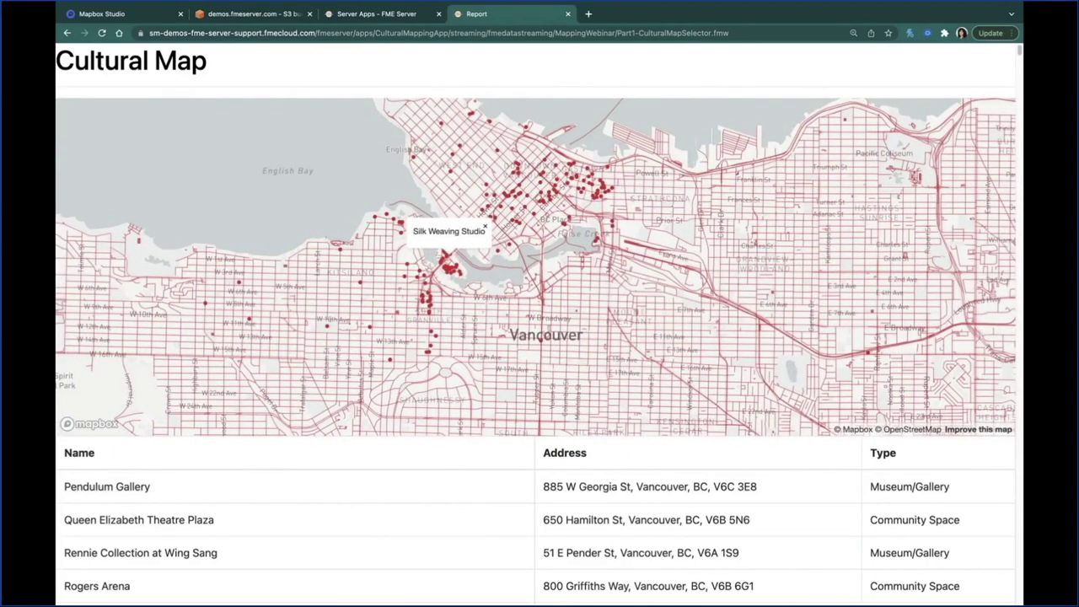
scroll(454, 333, "down", 3)
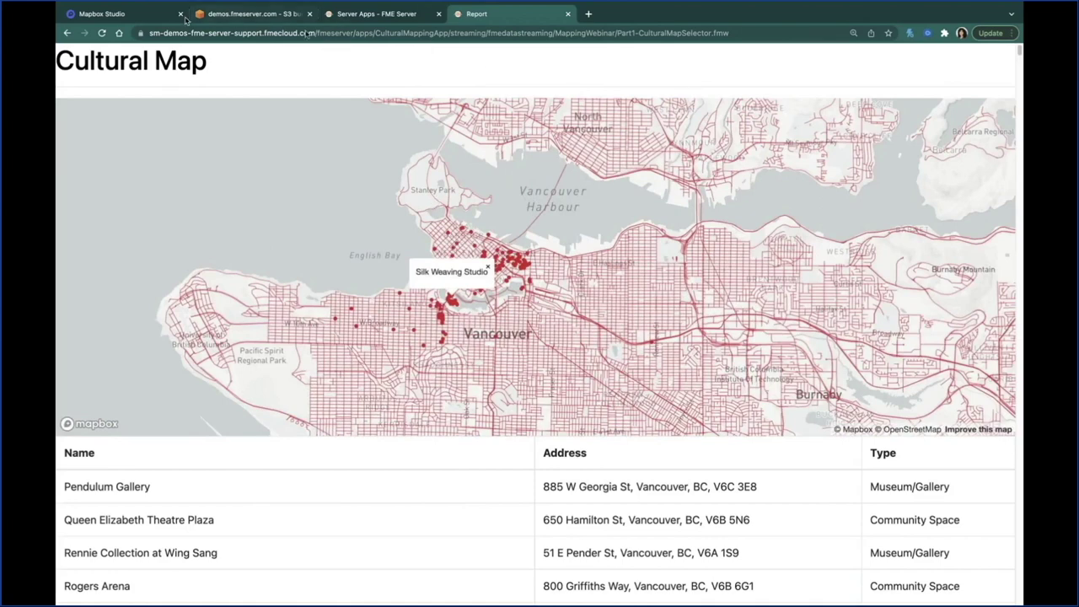
key("ctrl+Up")
left_click(390, 51)
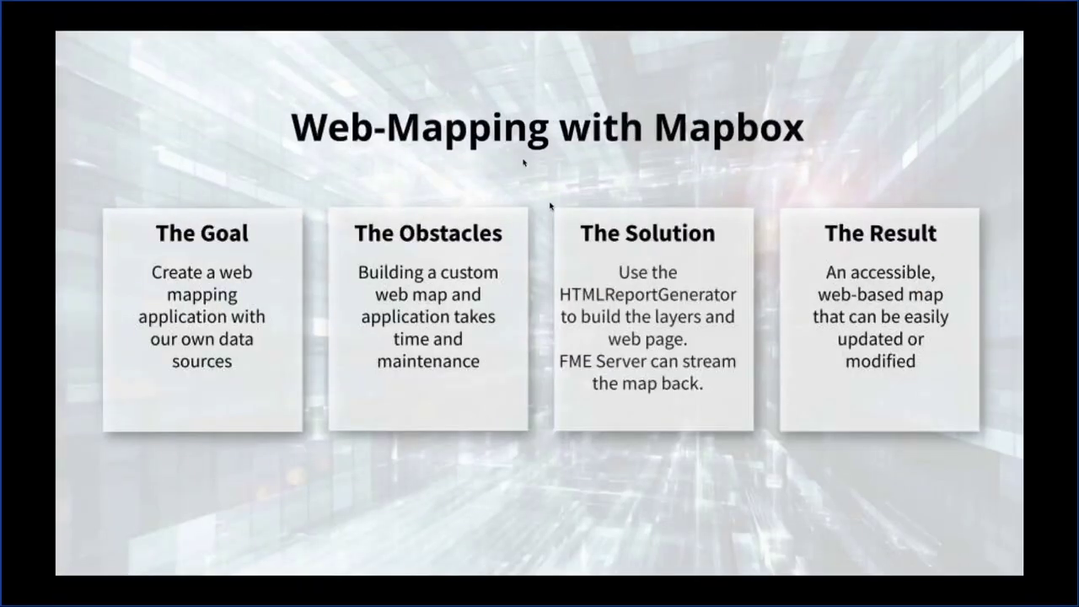
key("Right")
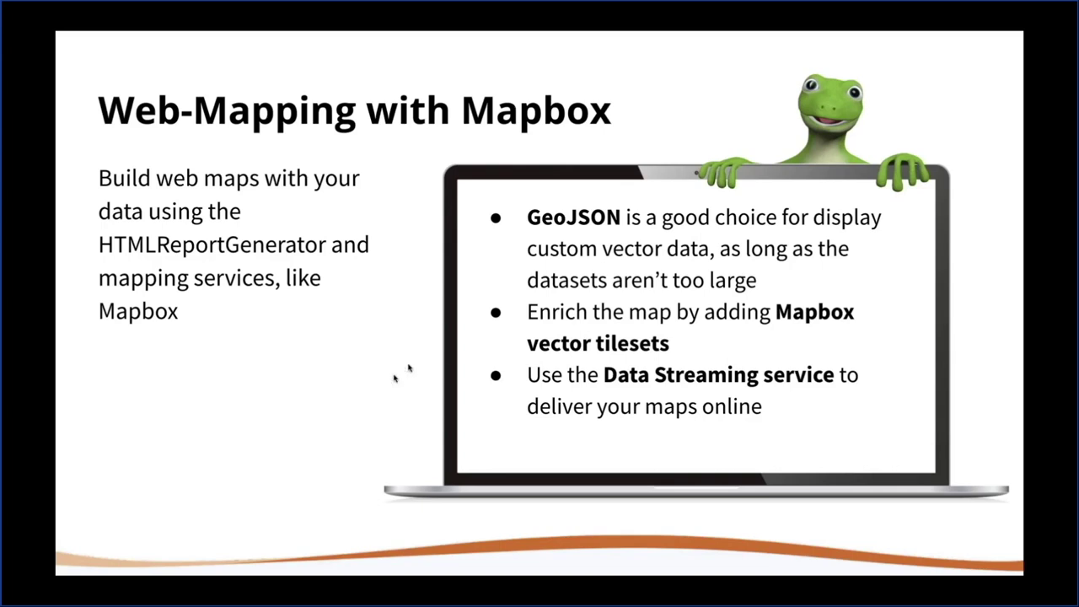
left_click(792, 360)
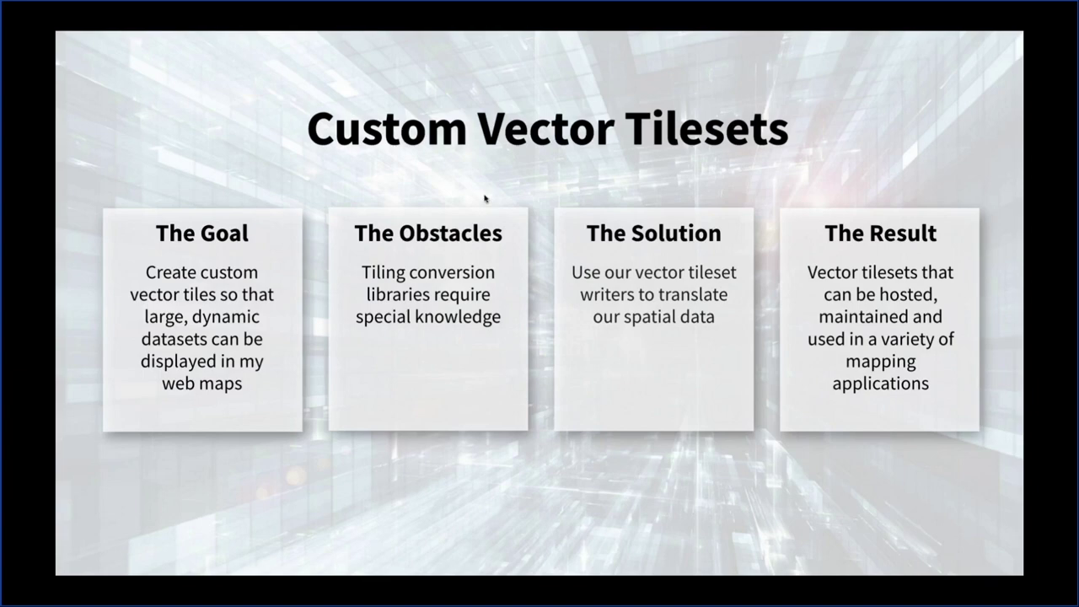
- Switch to the New Jersey boundary workspace in FME Workbench and review FeatureWriter_2's Mapbox Vector Tile format, dataset and State layer zoom levels
key("ctrl+Up")
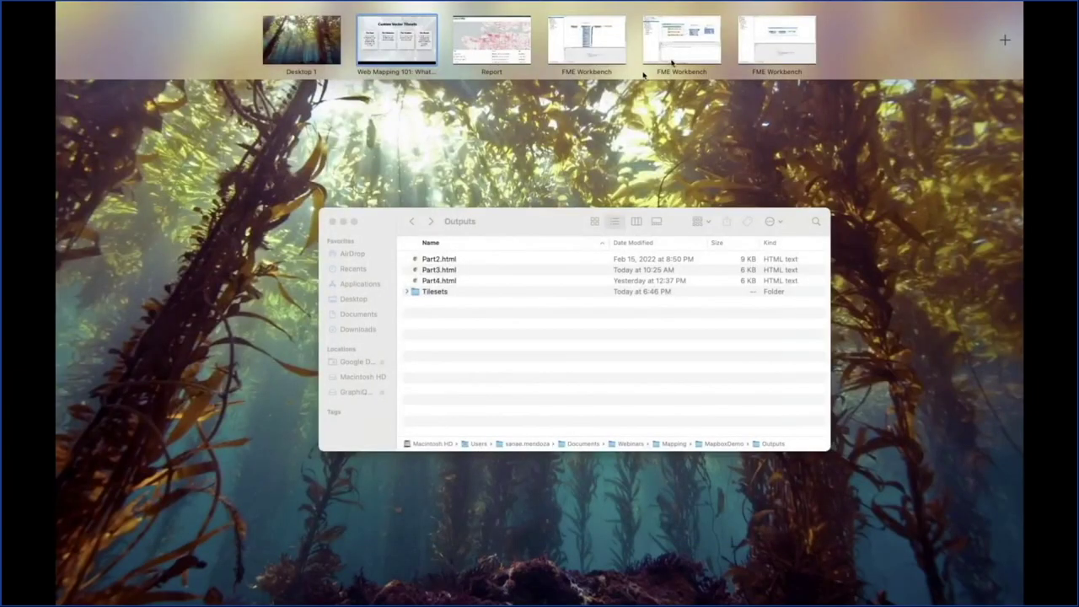
left_click(681, 58)
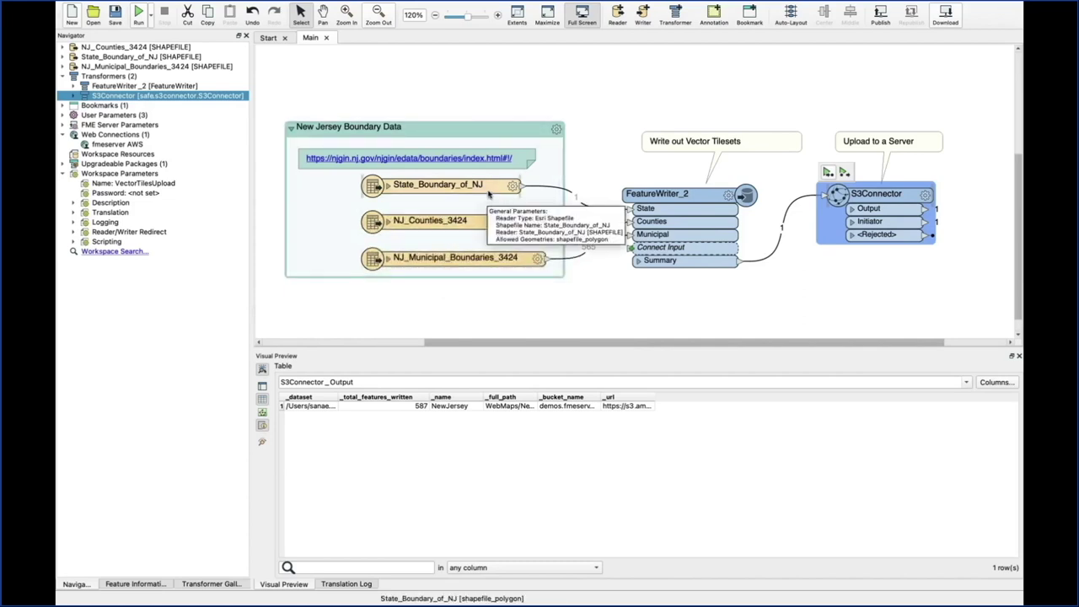
double_click(687, 196)
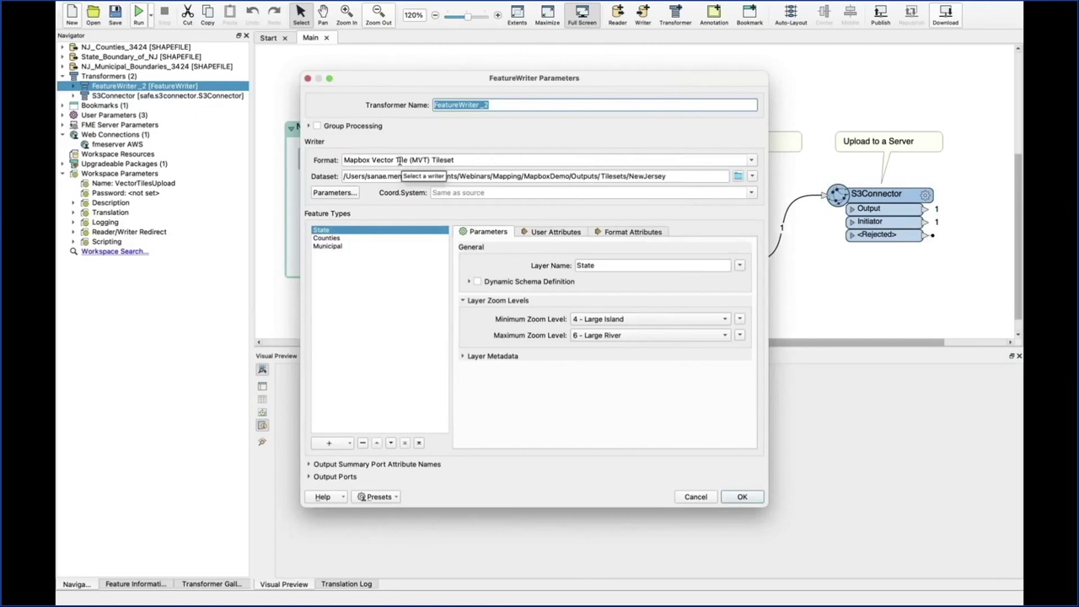
left_click(337, 237)
left_click(338, 230)
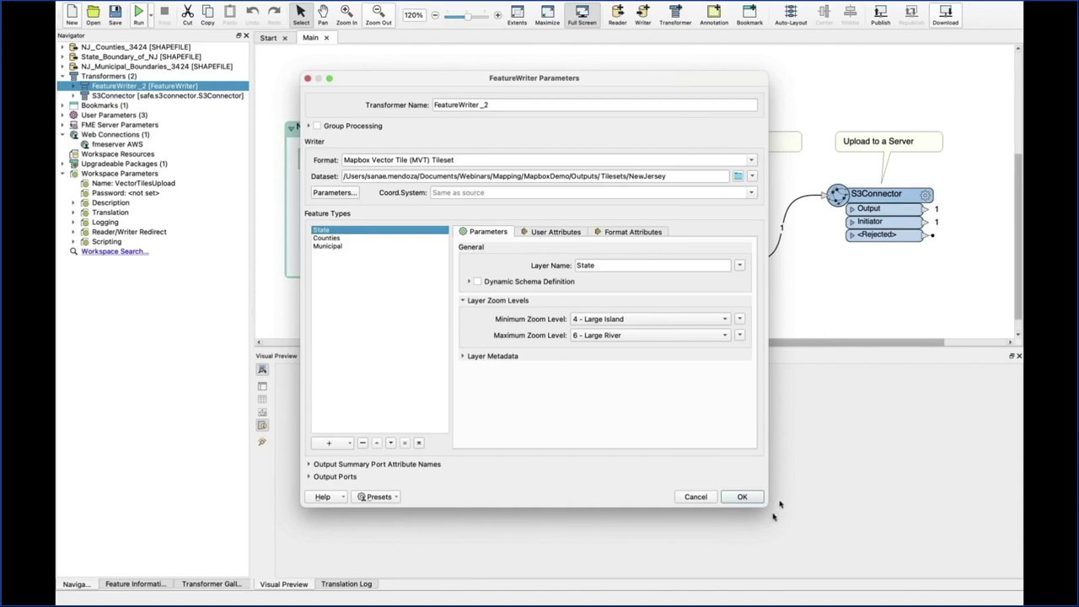
left_click(743, 496)
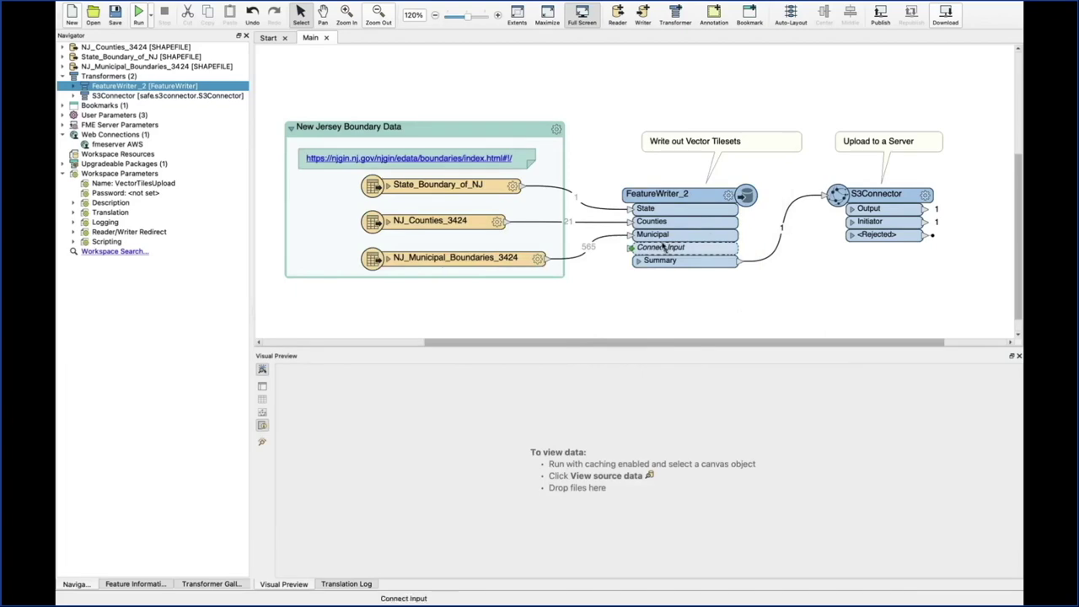
- Switch to the Outputs folder in Finder and browse Tilesets/NewJersey, noting metadata.json, down to the .mvt tiles in folder 6/18
key("ctrl+Up")
left_click(554, 306)
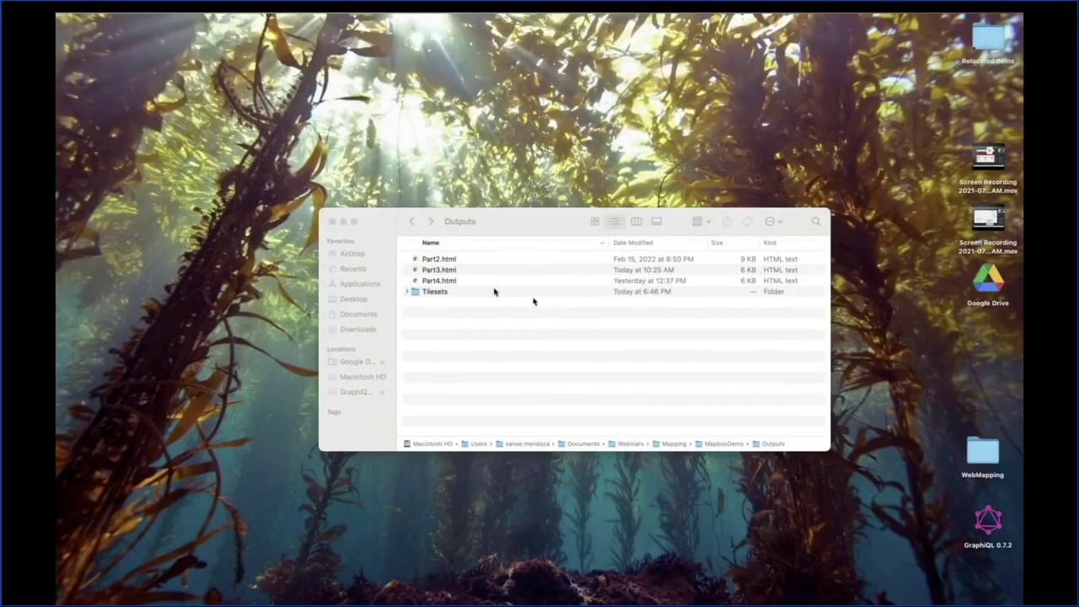
double_click(494, 292)
left_click_drag(511, 221, 460, 212)
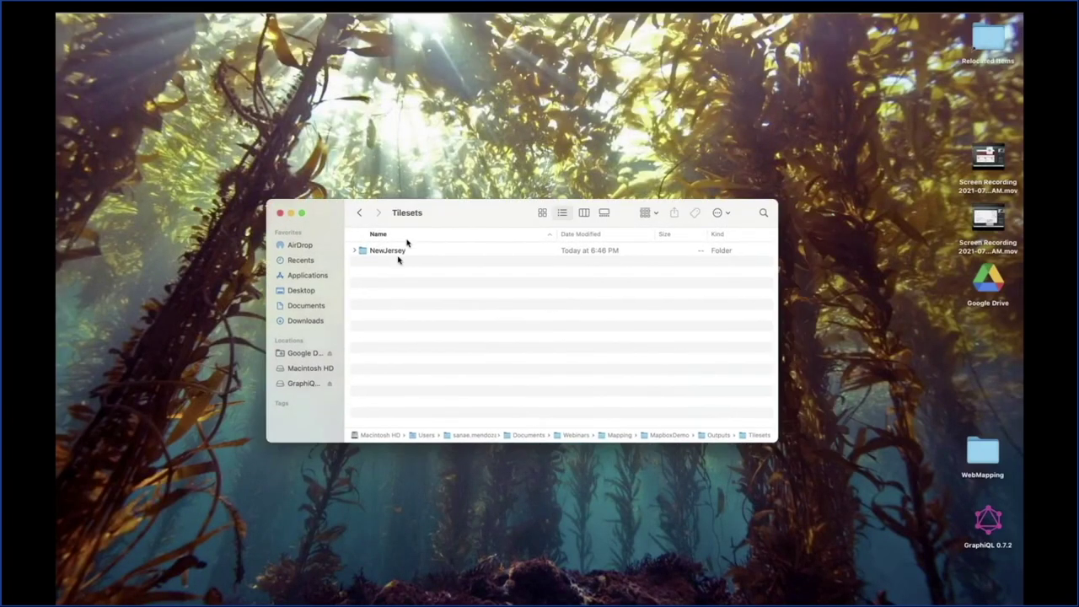
double_click(395, 255)
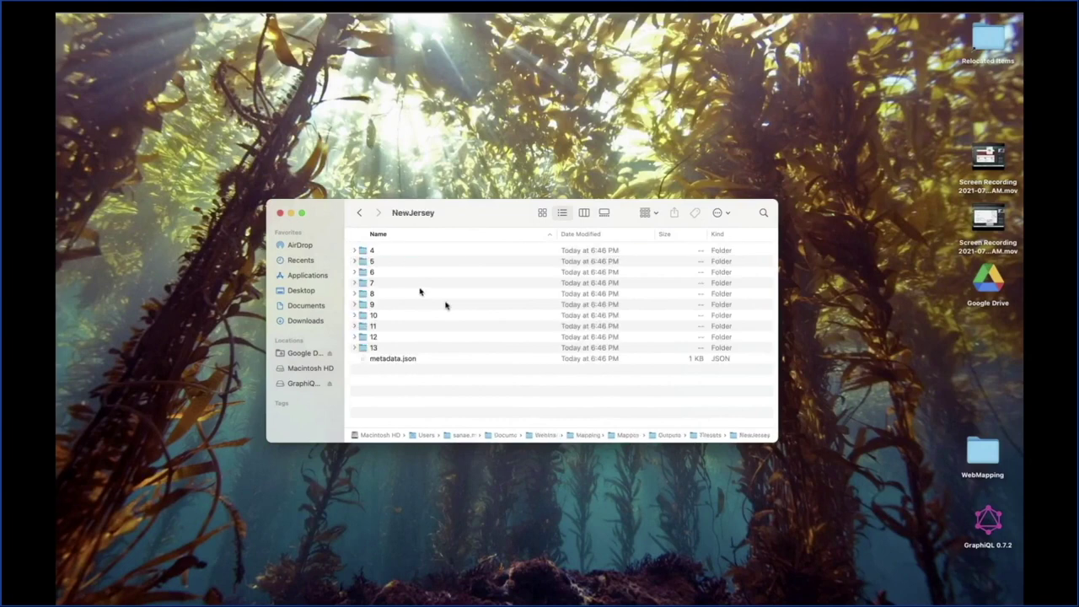
left_click(385, 359)
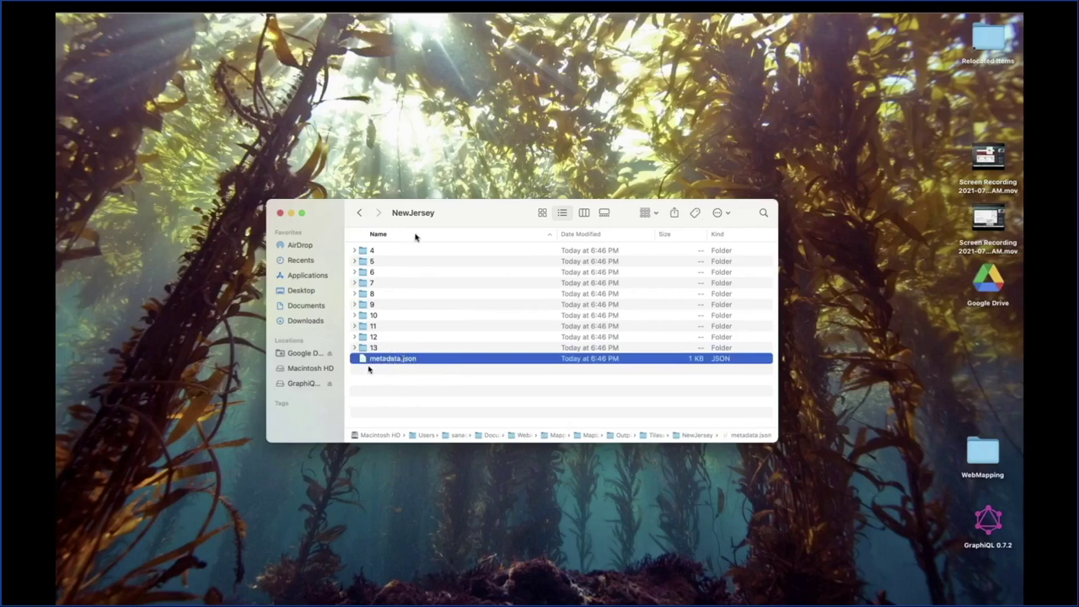
left_click_drag(452, 214, 439, 169)
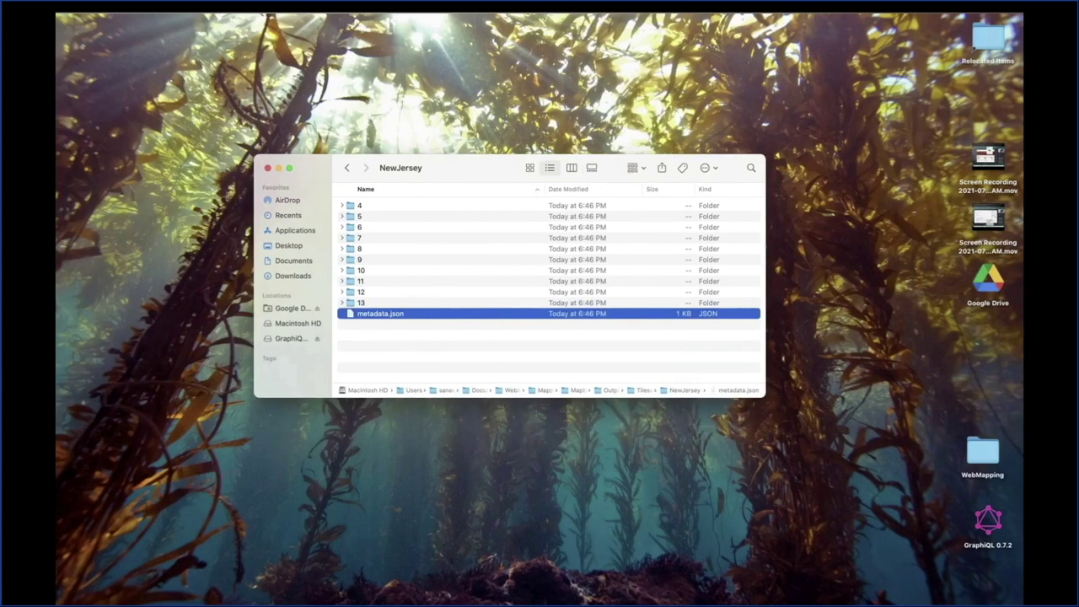
double_click(376, 227)
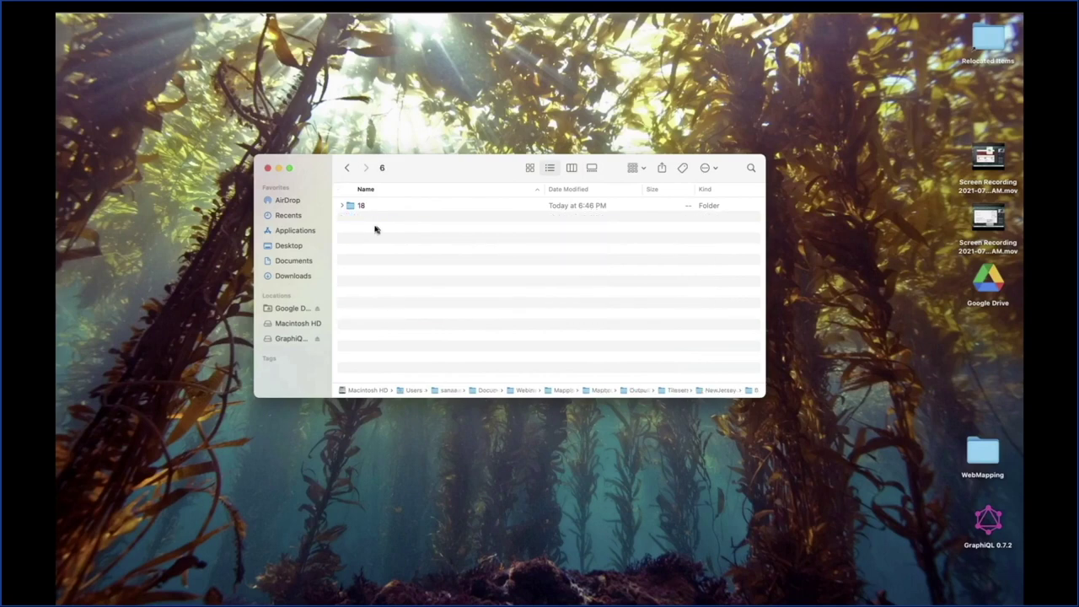
double_click(380, 207)
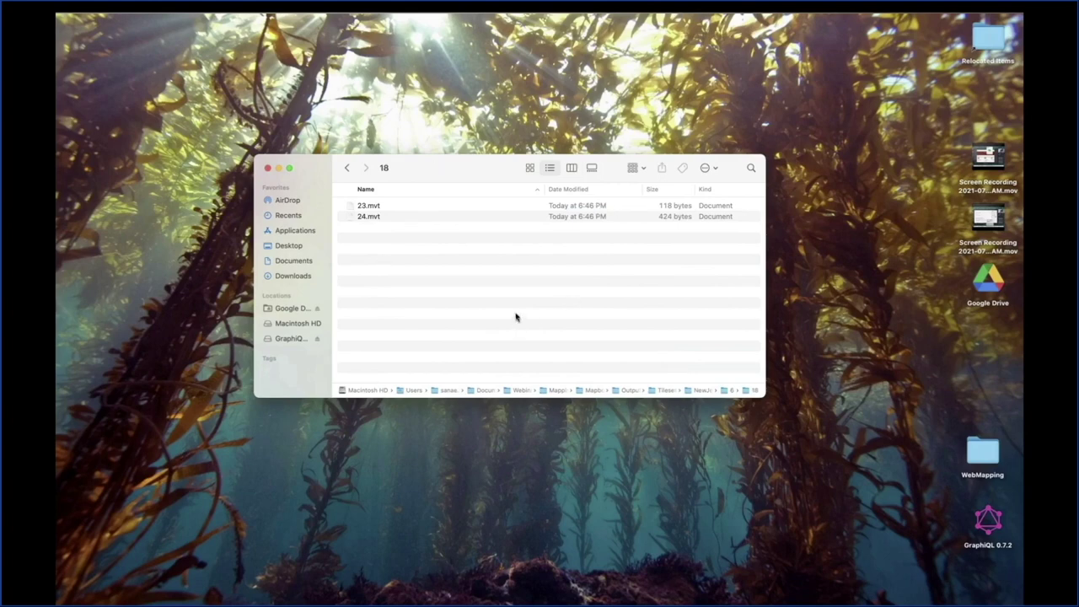
- Return to the New Jersey boundary workspace in FME Workbench and examine the S3Connector that uploads the tileset to a server
key("ctrl+Up")
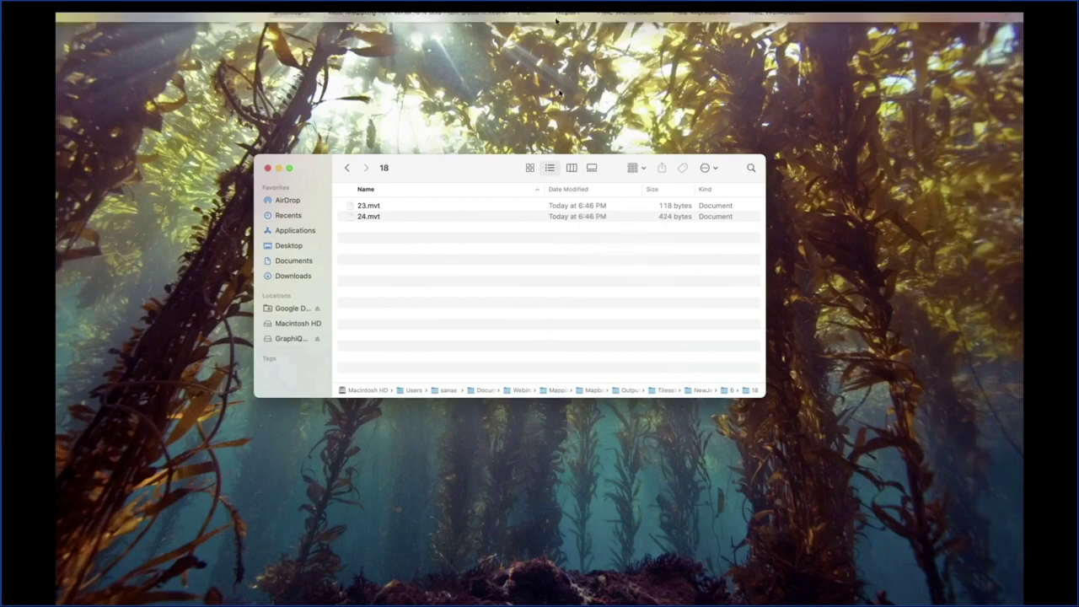
mouse_move(674, 15)
left_click(740, 47)
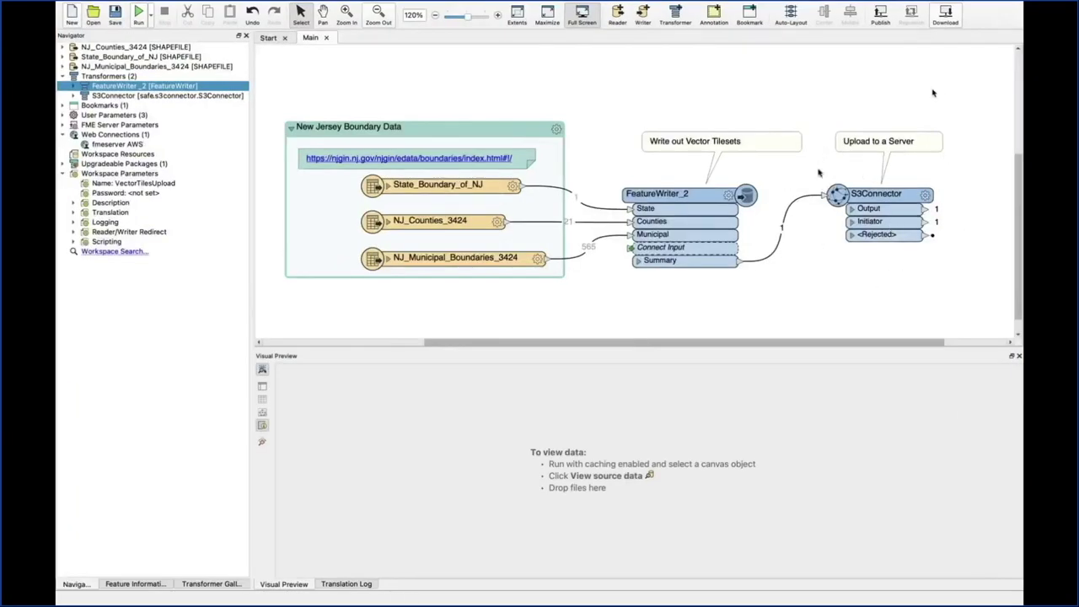
left_click_drag(927, 345, 988, 345)
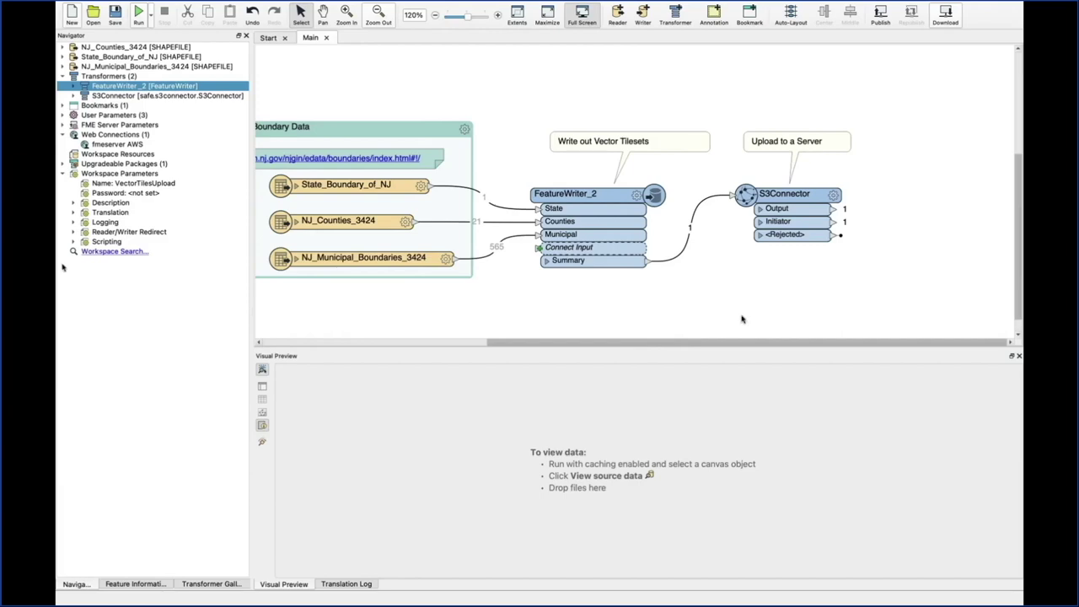
- Switch to the custom vector tilesets workspace and review the HTMLReportGenerator's Mapbox vector layers, including the Counties feature layer URL
key("ctrl+Up")
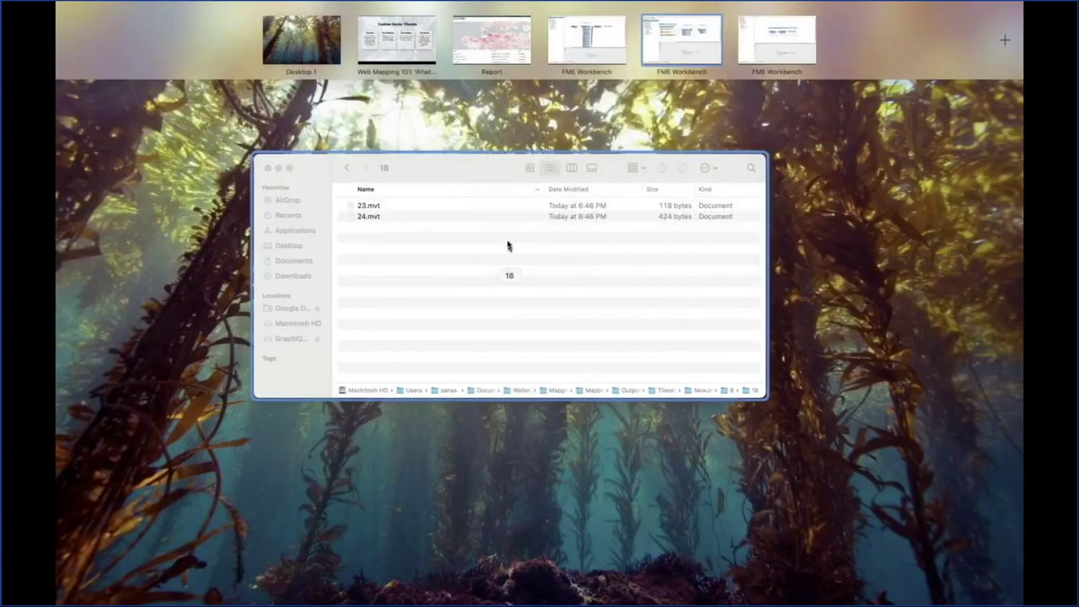
left_click(803, 42)
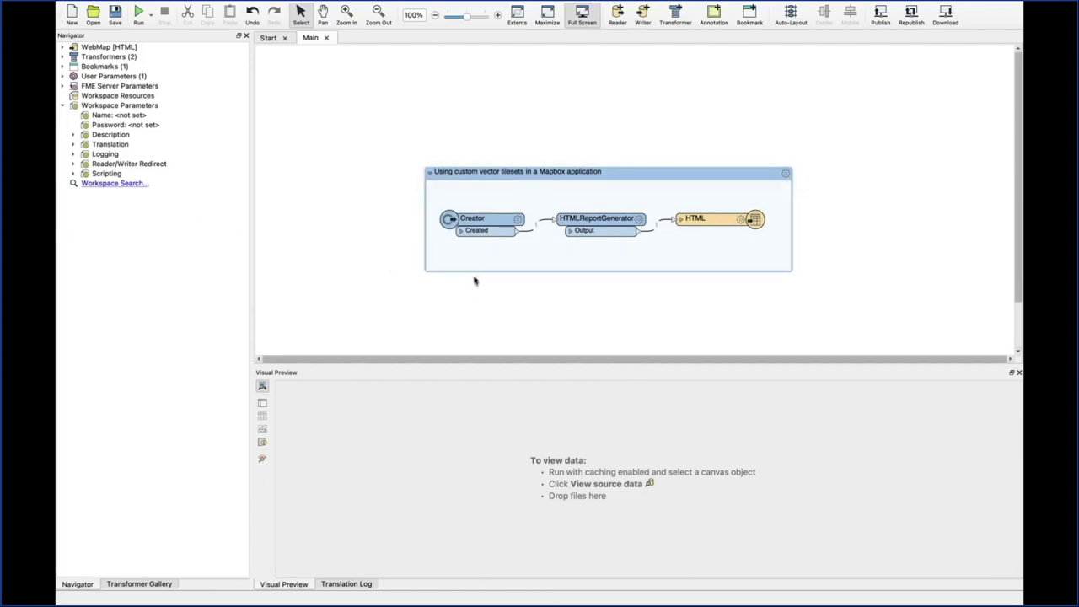
double_click(592, 219)
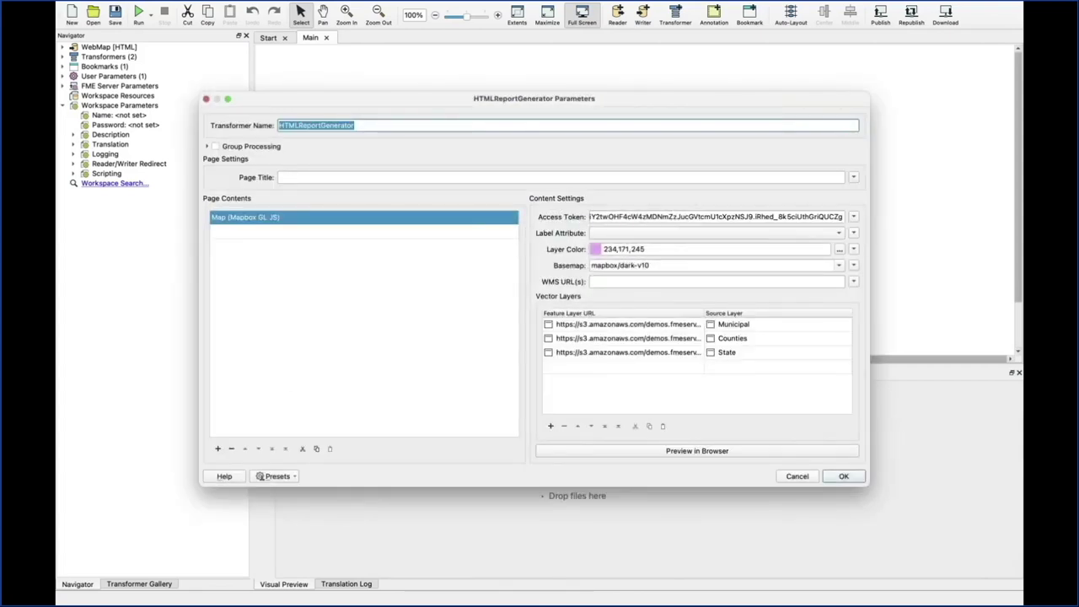
double_click(580, 338)
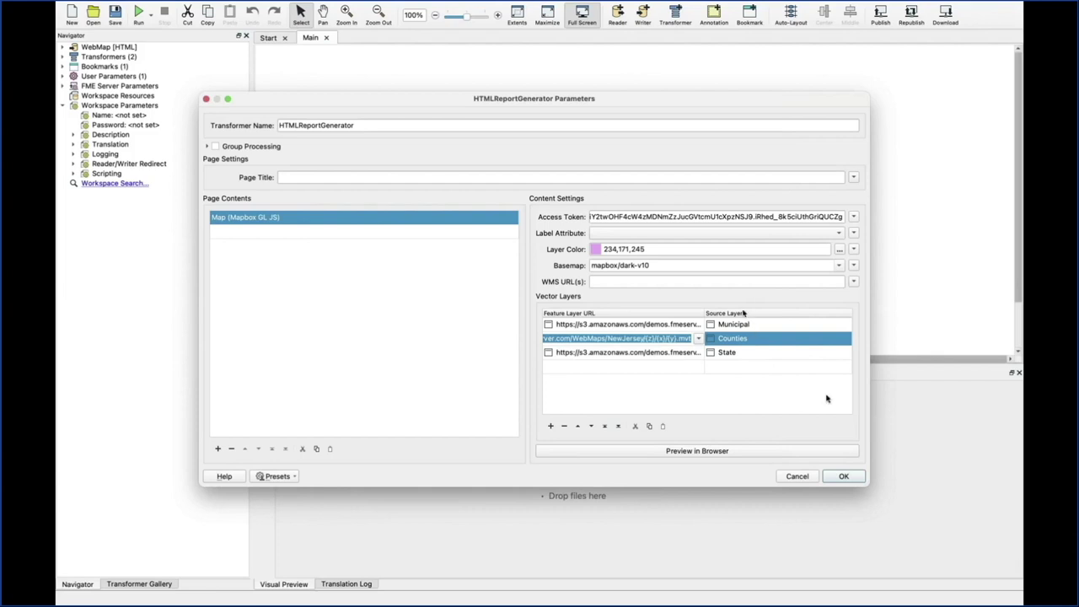
left_click(849, 477)
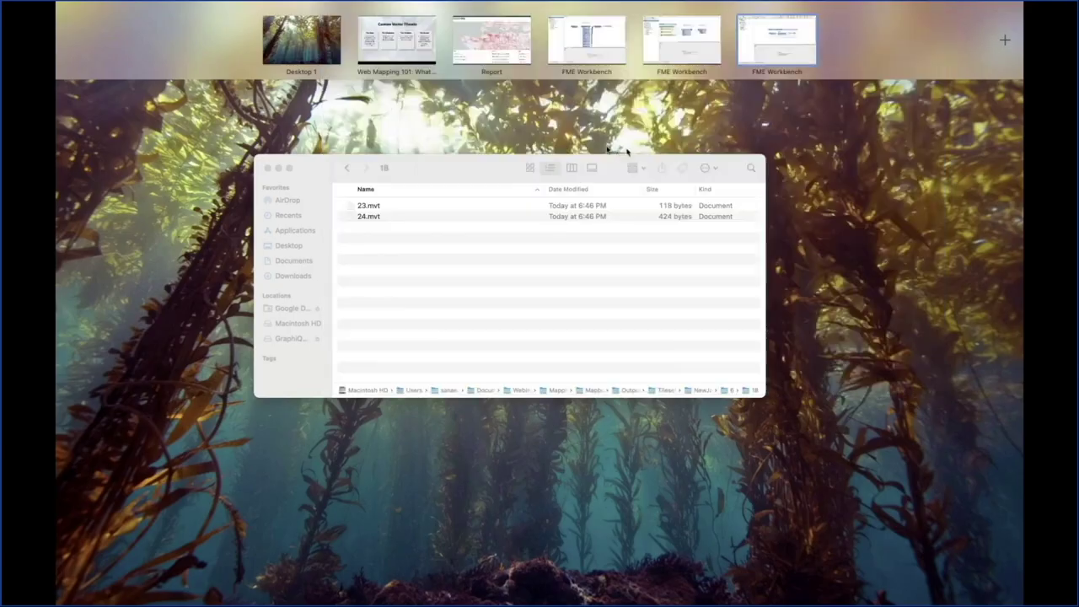
- Switch to FME Server in the browser and run Part3-VectorTileMapping_Complete.fmw from the MappingWebinar repository with the Data Streaming service
key("ctrl+Up")
left_click(498, 50)
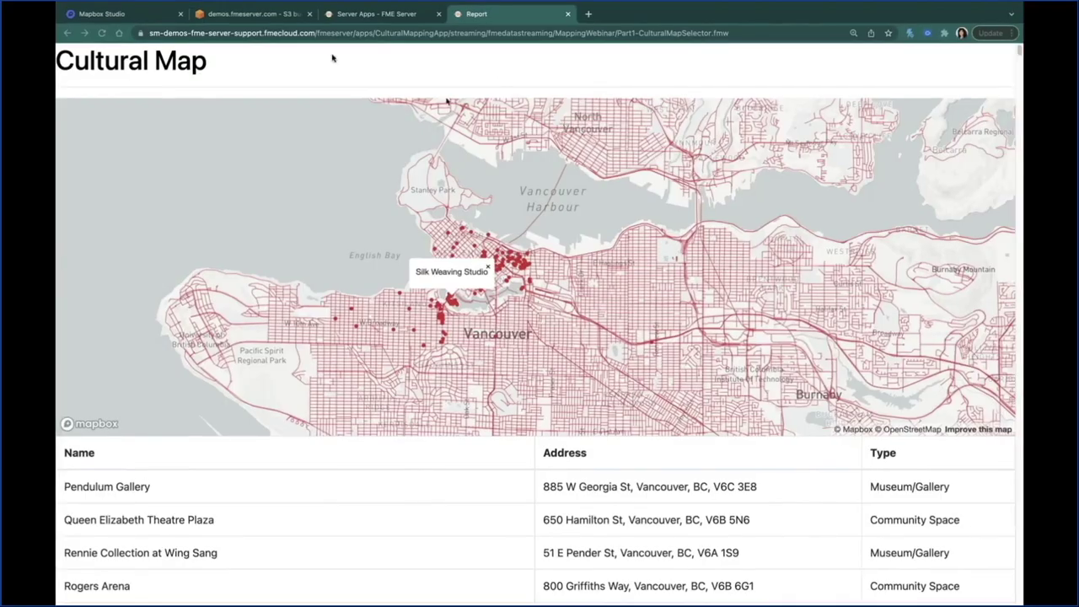
left_click(343, 17)
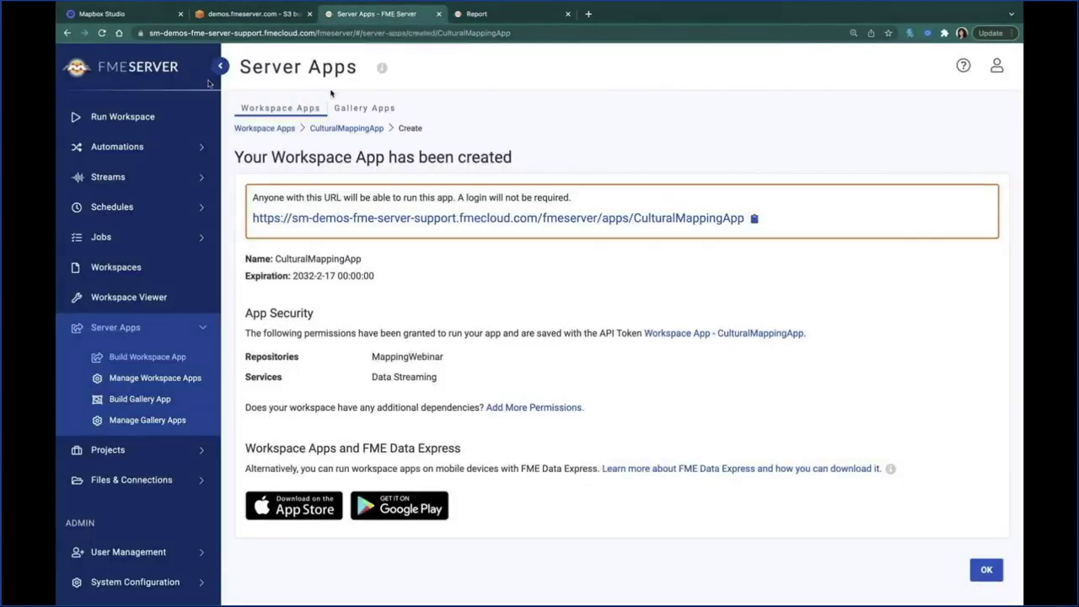
left_click(166, 114)
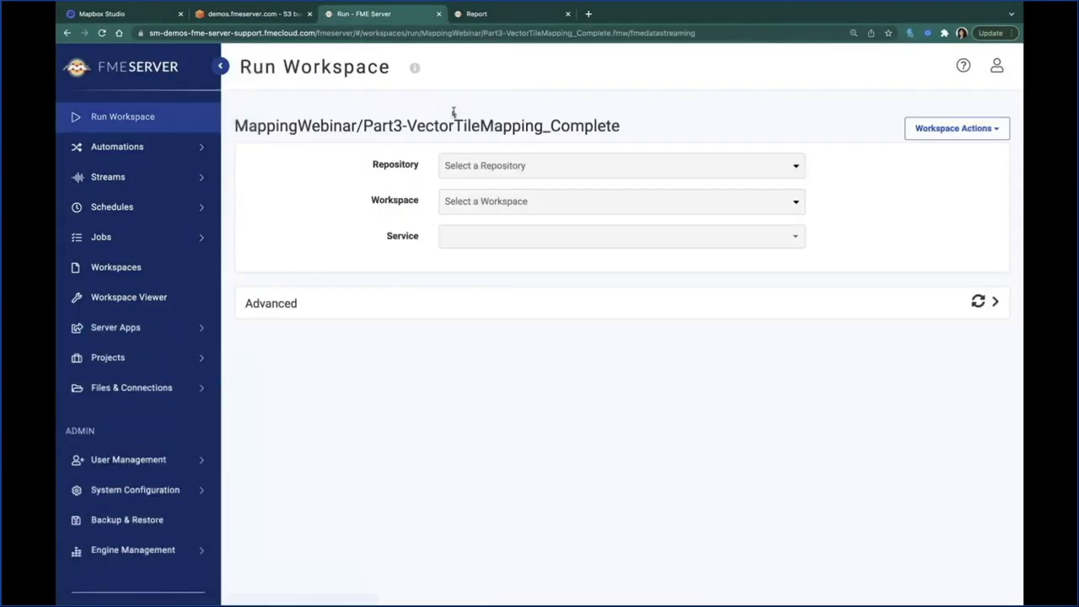
left_click(575, 194)
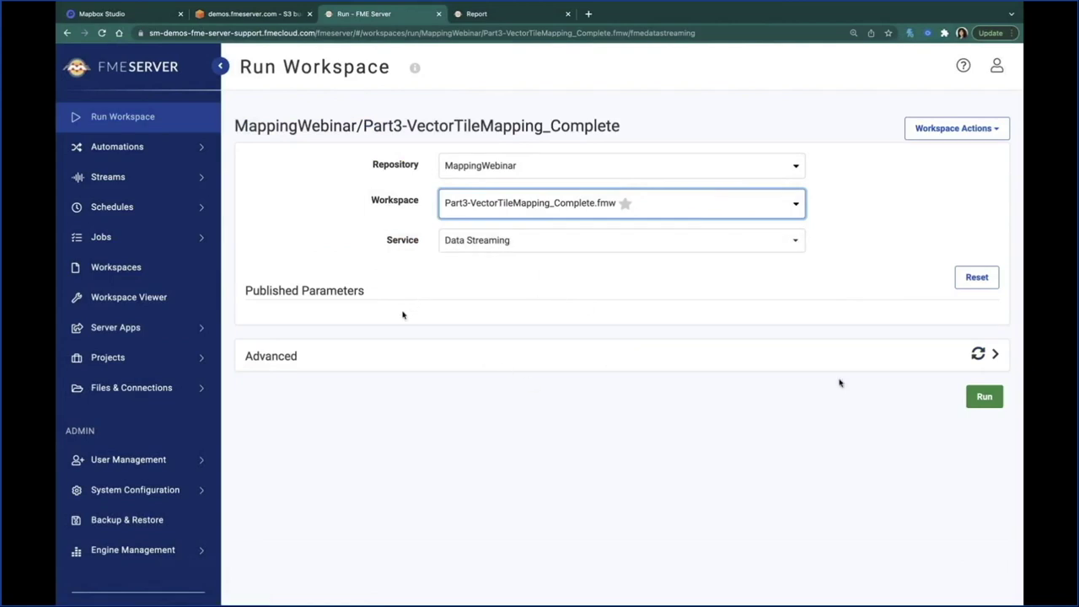
left_click(978, 400)
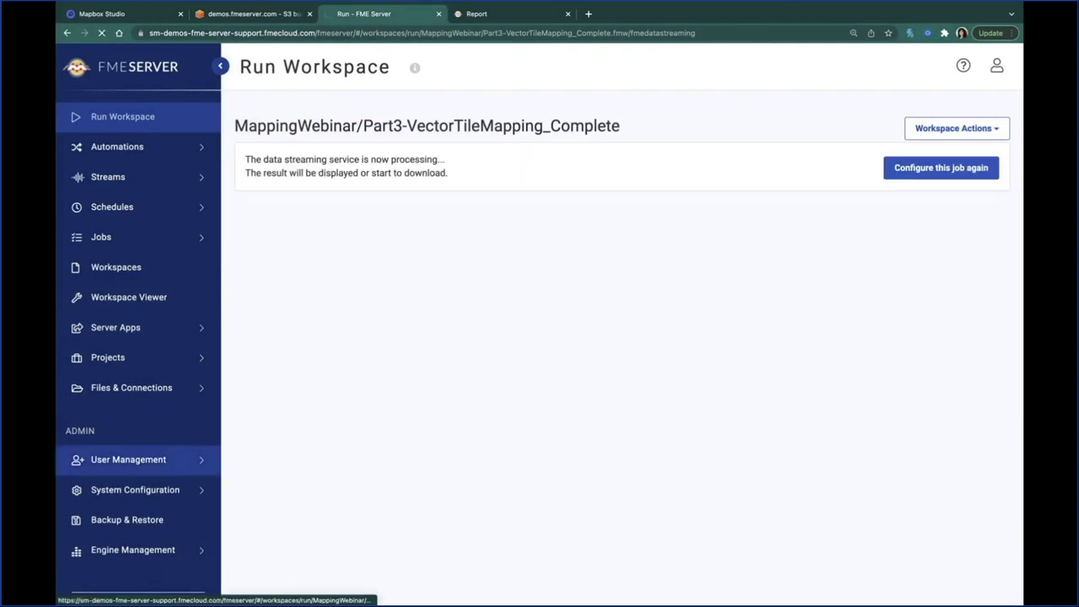